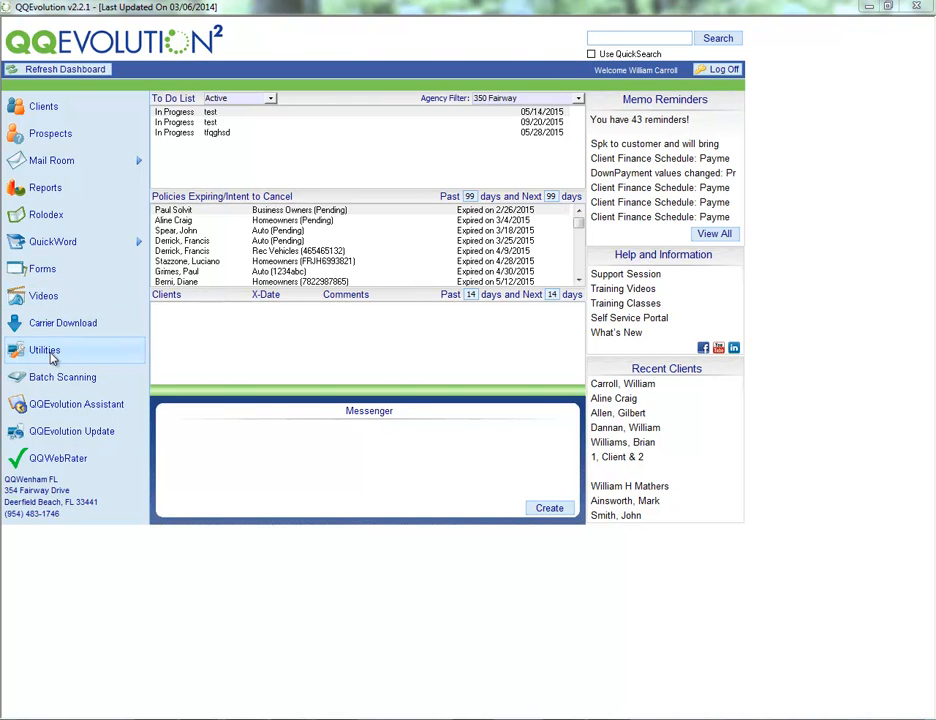
Open the Utilities area and display the Agent/CSR/Producer popup list with its available commission options.
left_click(52, 358)
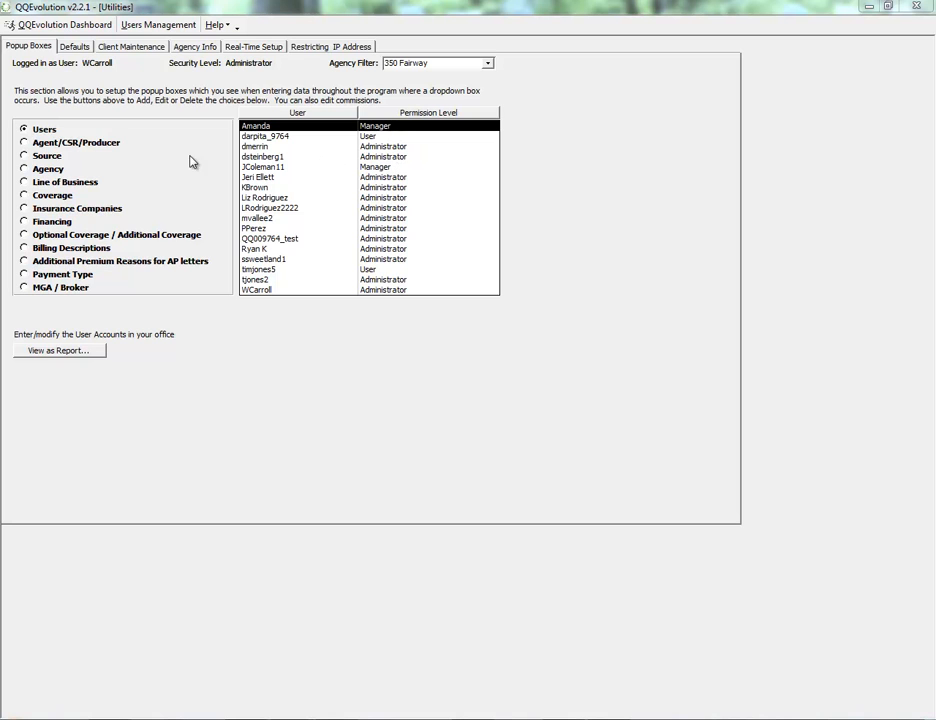
left_click(25, 143)
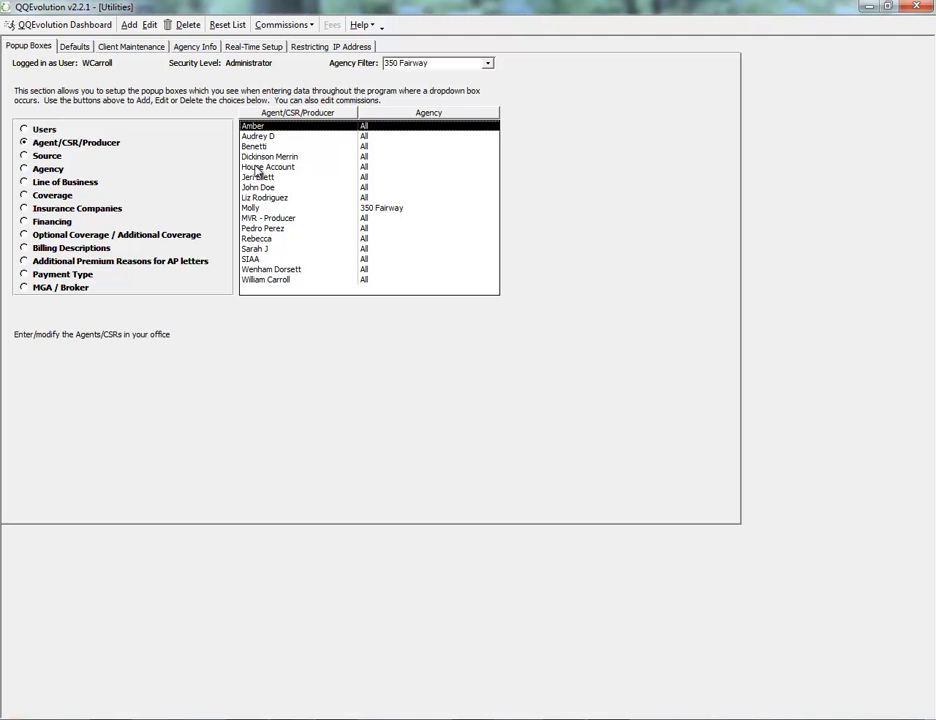
left_click(24, 130)
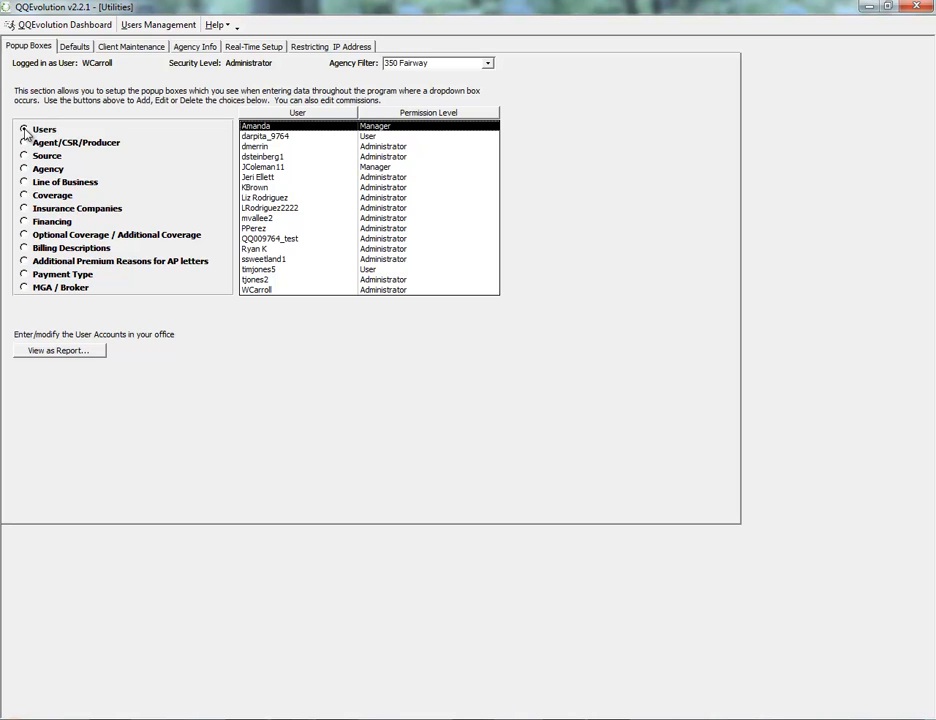
left_click(24, 142)
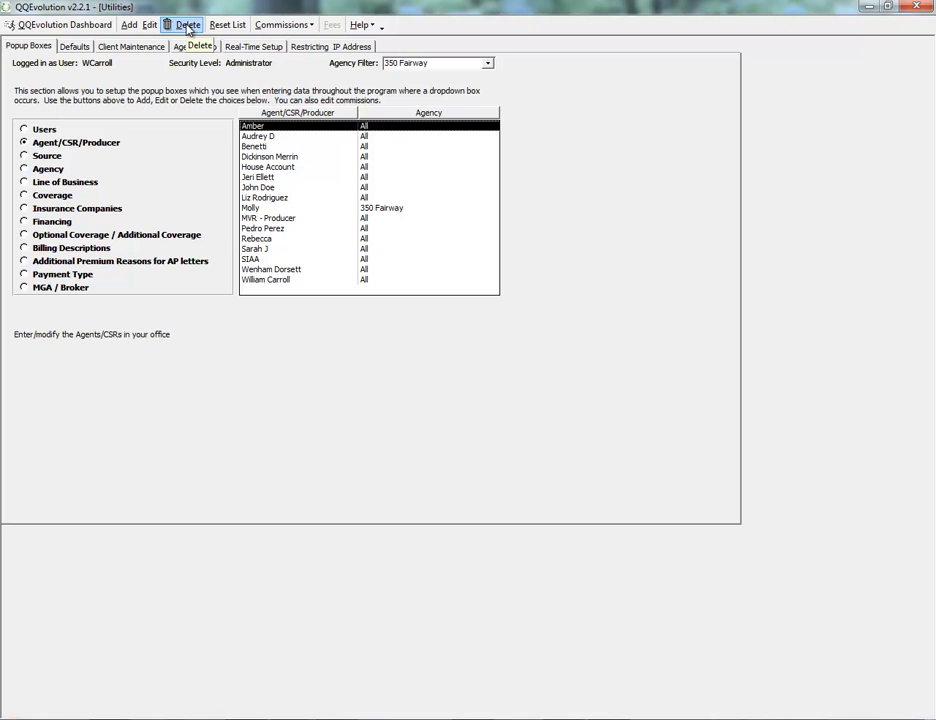
left_click(286, 26)
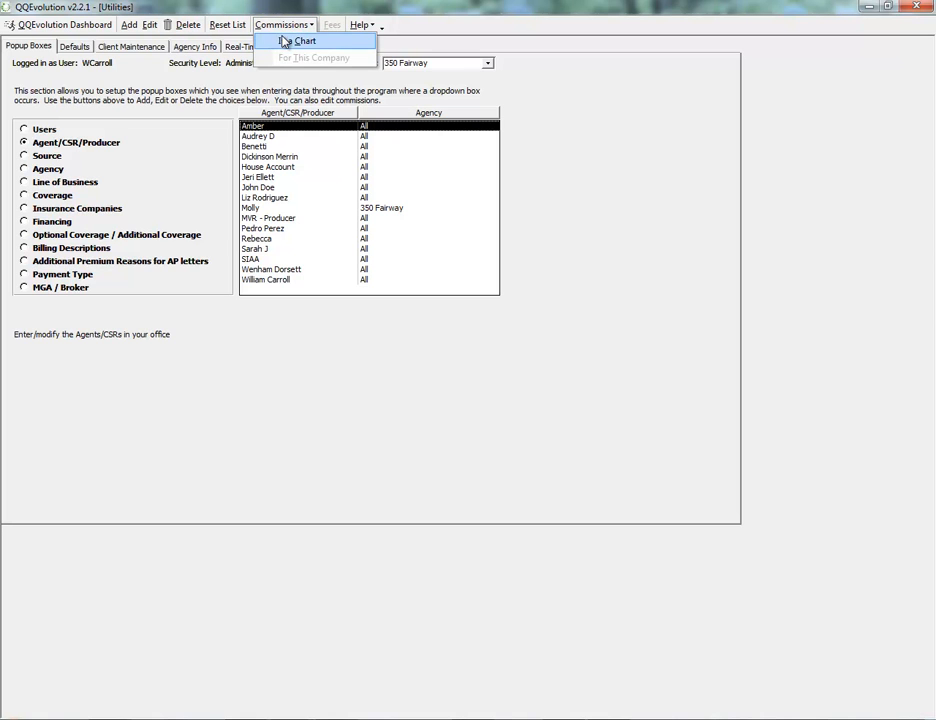
left_click(256, 146)
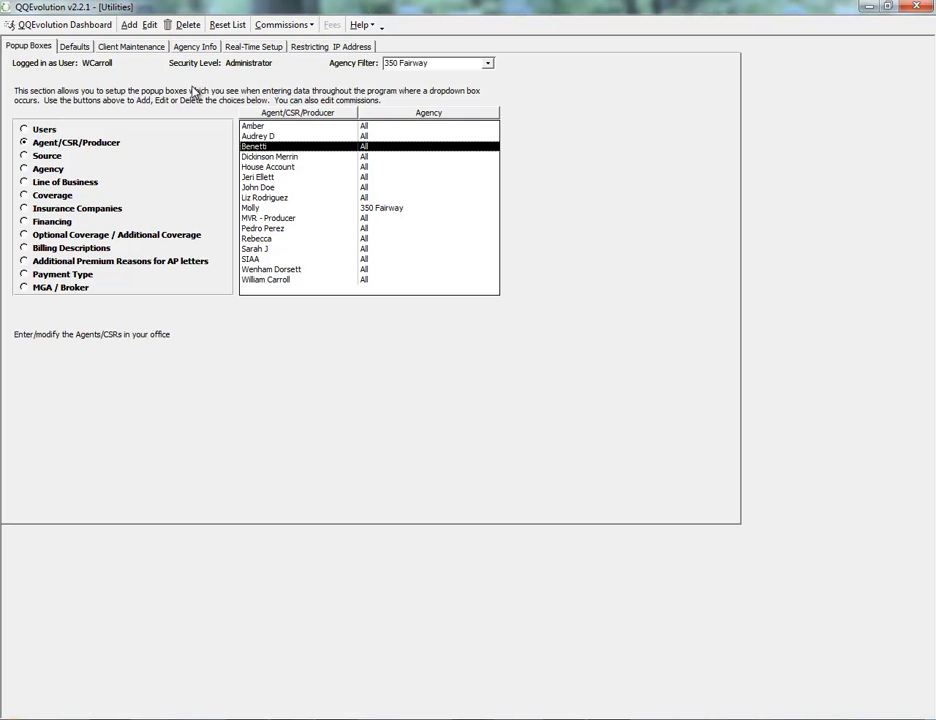
Add a new producer to the Agent/CSR/Producer list by entering the producer's name, with Agency set to All.
left_click(128, 26)
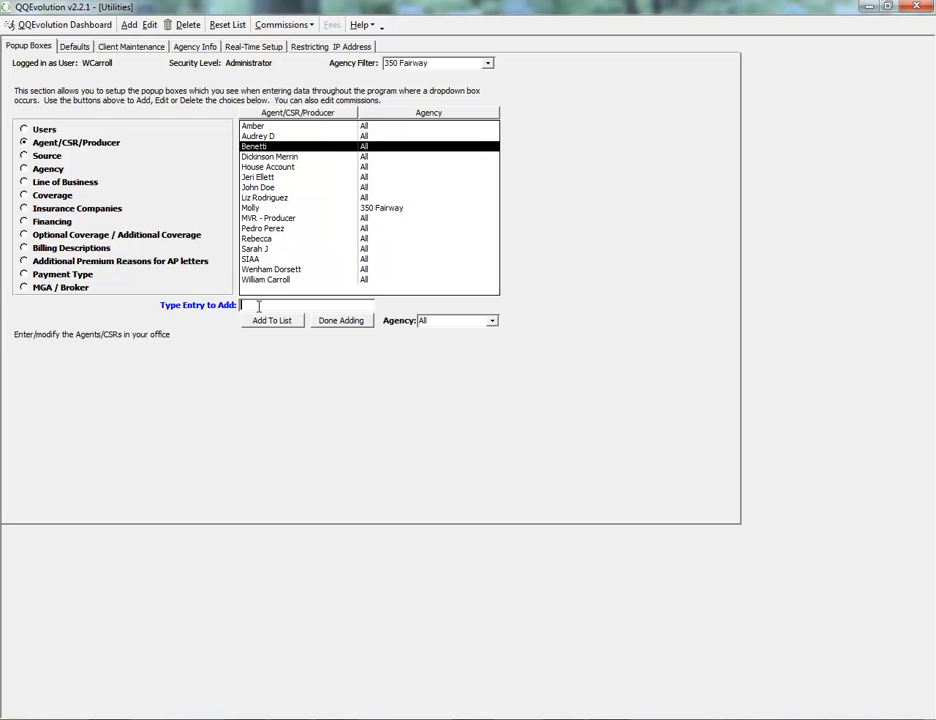
type("3im Tester")
left_click(492, 322)
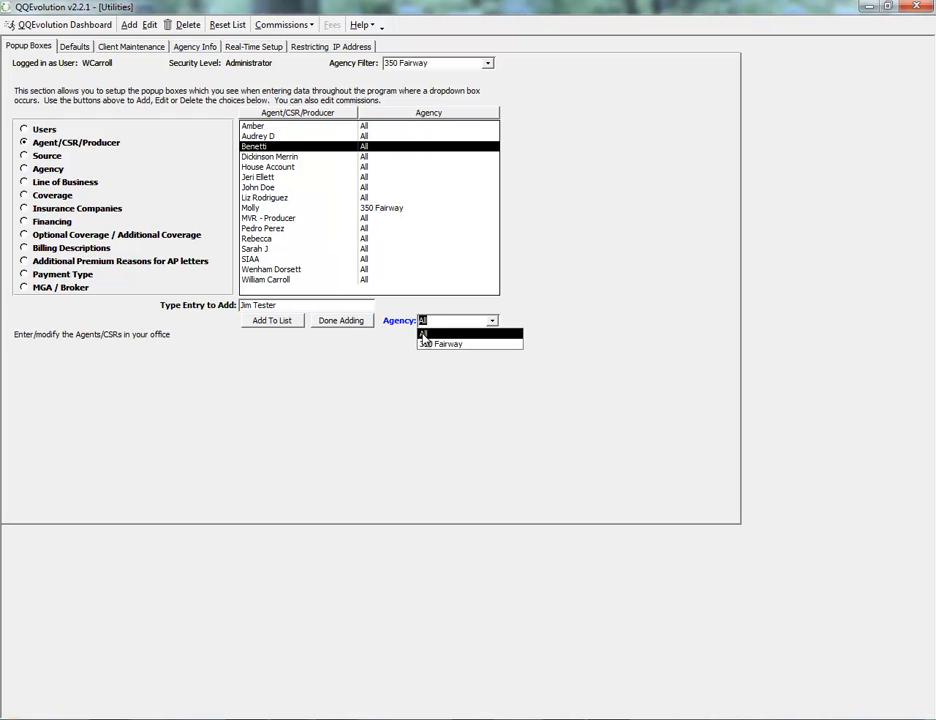
left_click(424, 334)
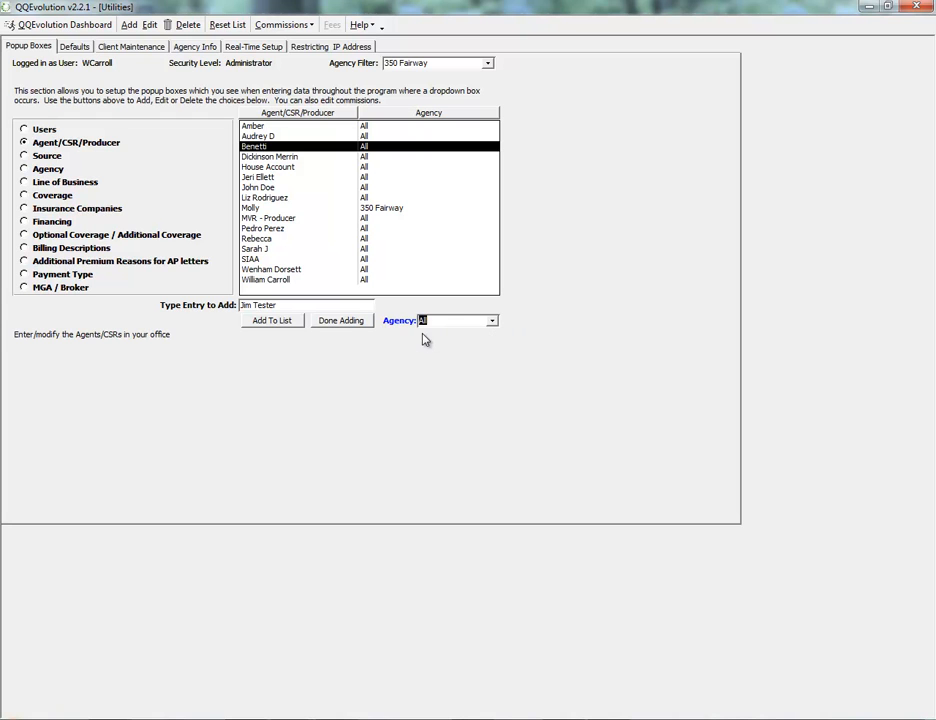
left_click(285, 327)
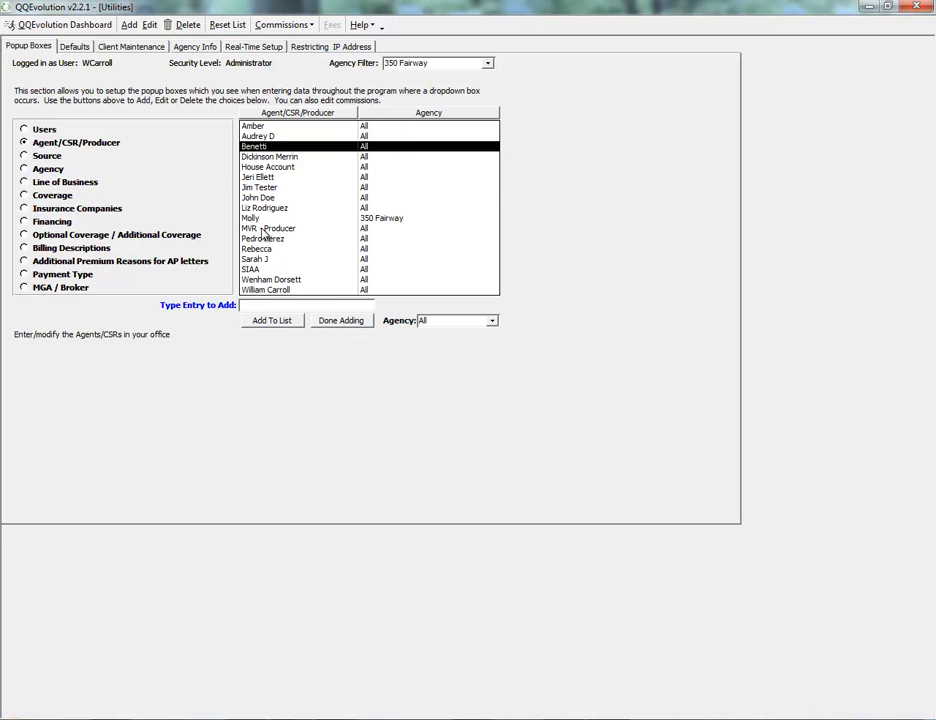
left_click(262, 188)
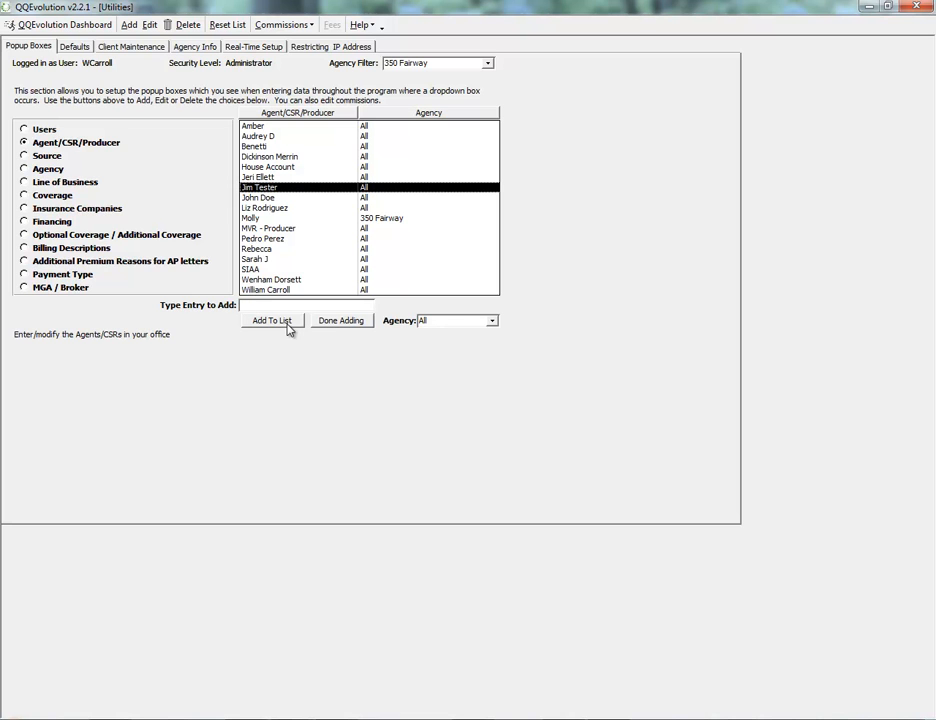
left_click(330, 322)
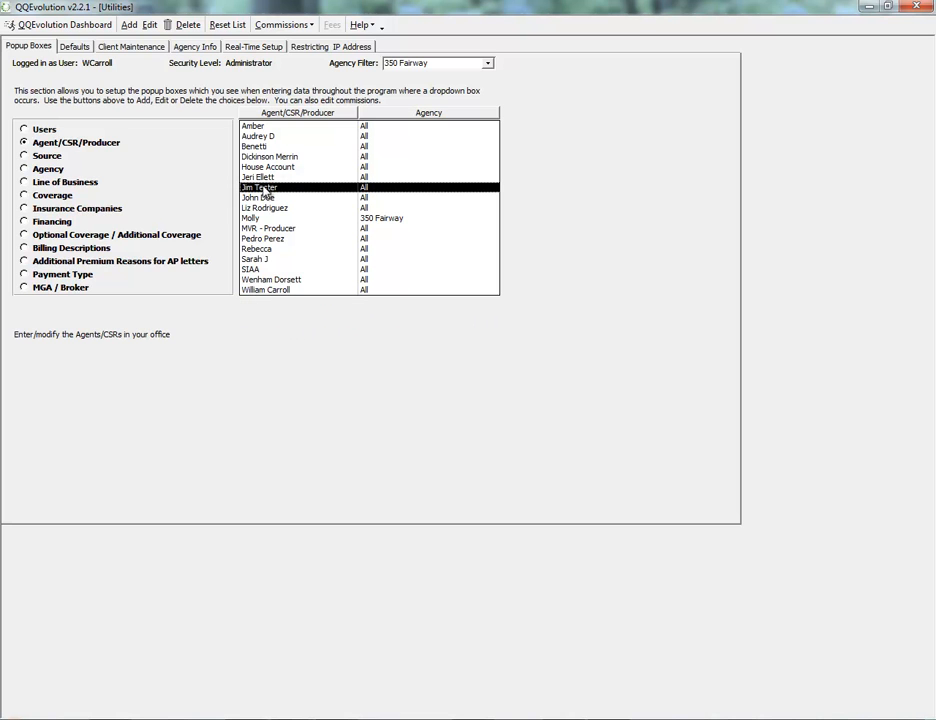
Inspect the new producer's editable entry and its agency filter choices, closing it without saving.
left_click(149, 24)
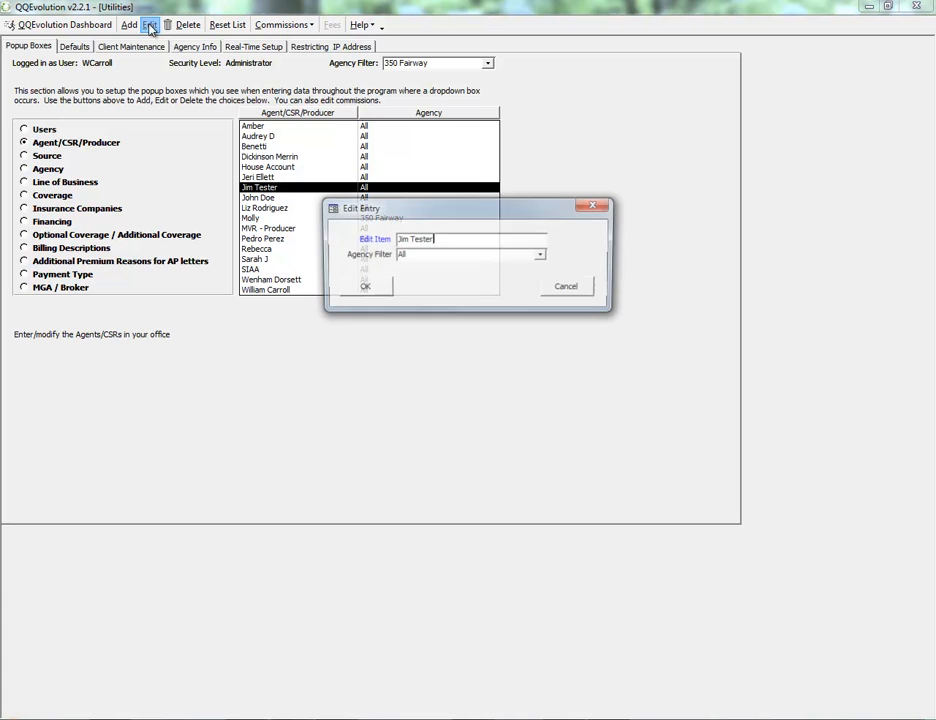
left_click(541, 254)
left_click(546, 266)
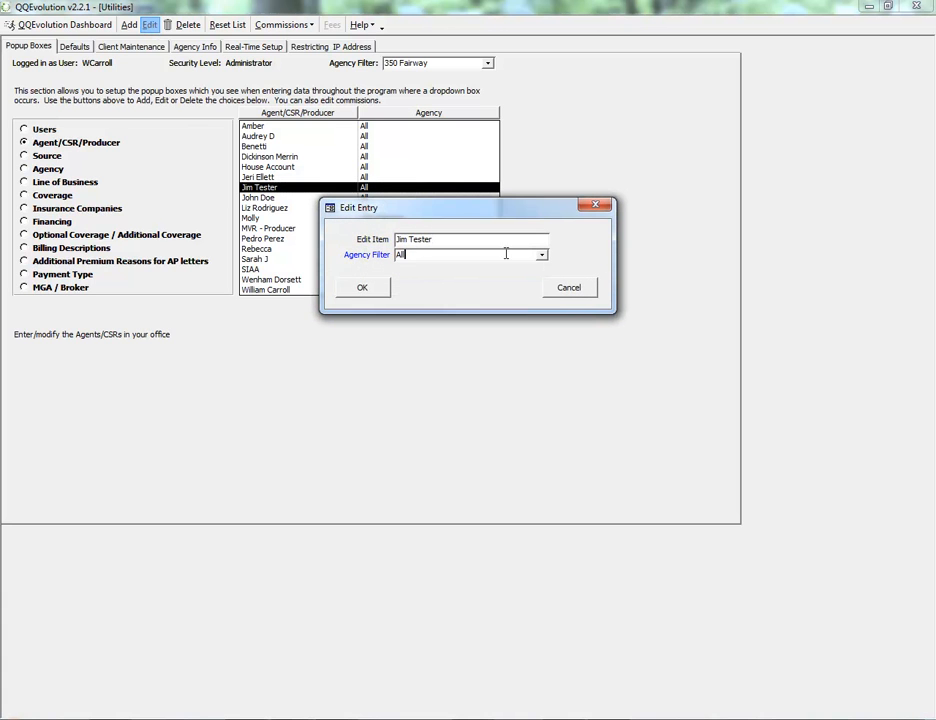
left_click(568, 288)
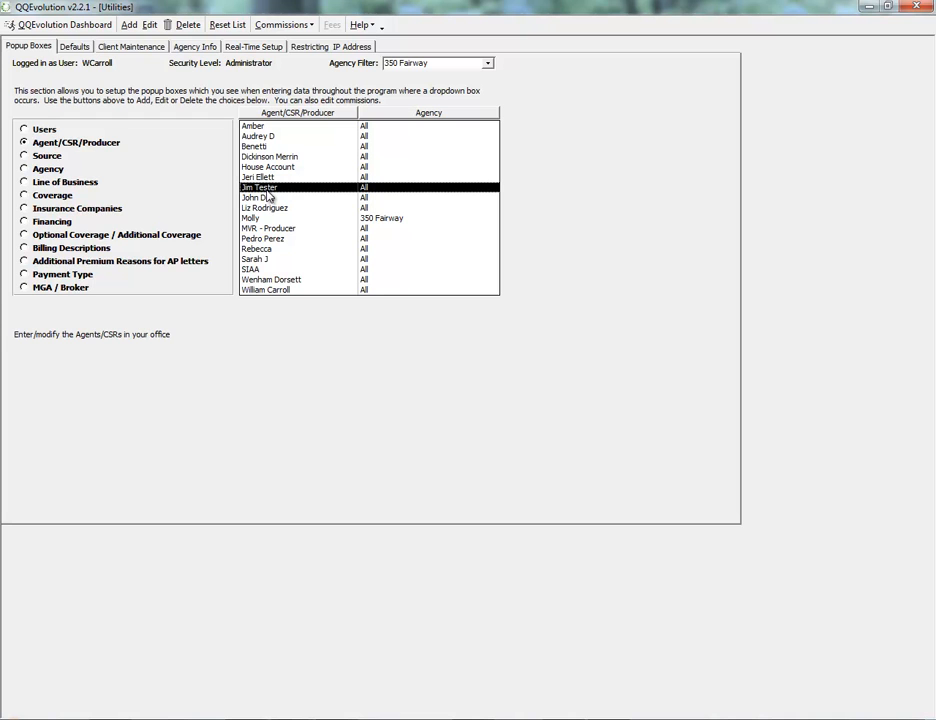
Open the Producer Commissions chart from the new producer's entry and review the first listed producer's commission rows.
left_click(284, 25)
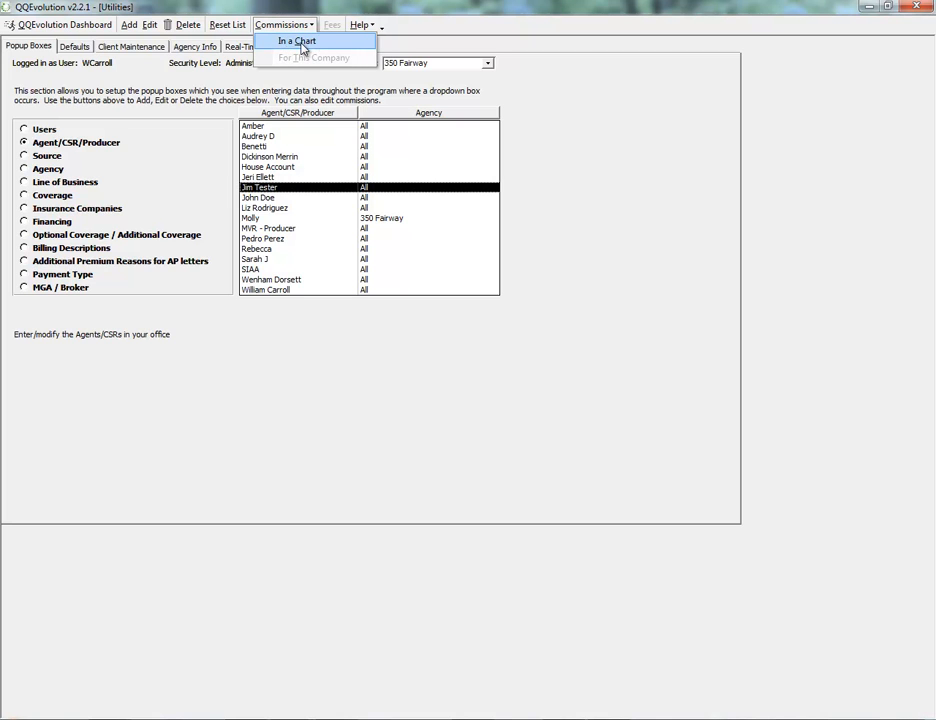
left_click(268, 190)
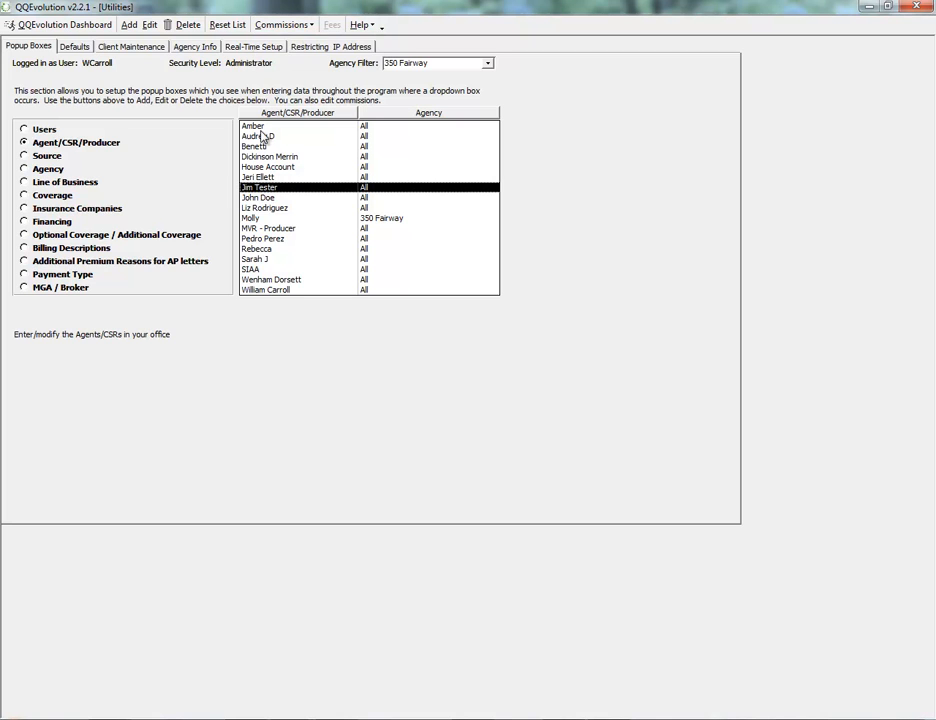
double_click(268, 192)
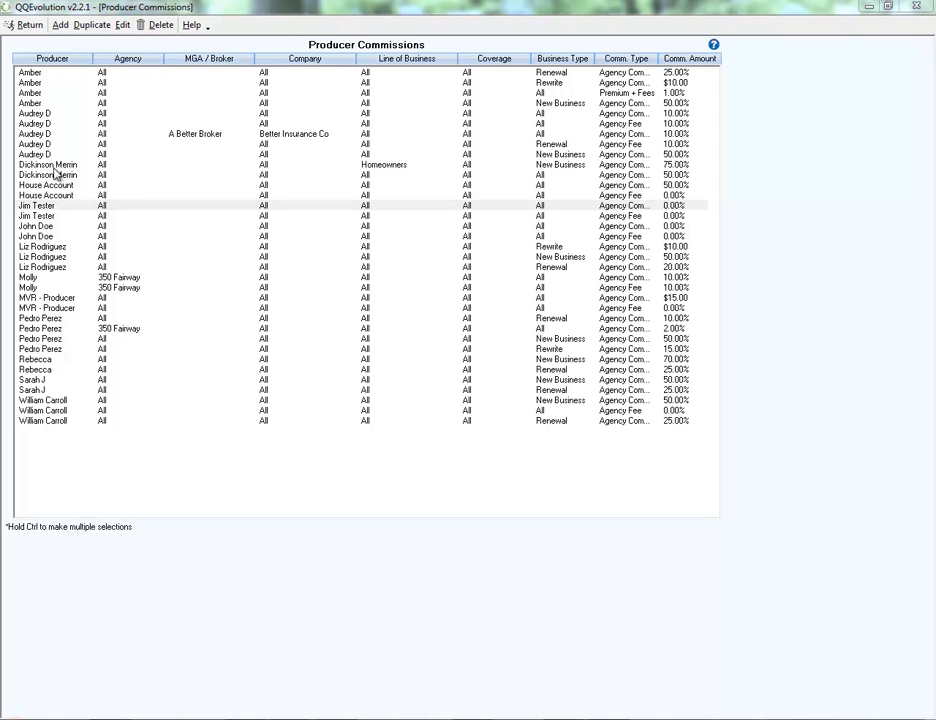
left_click(33, 74)
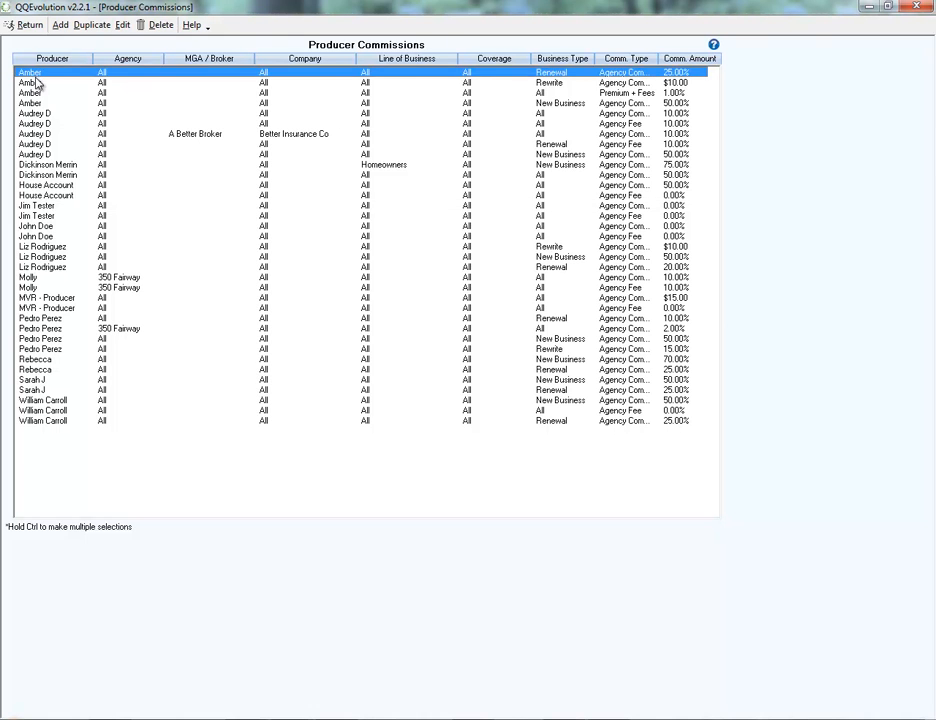
left_click(32, 84)
left_click(34, 94)
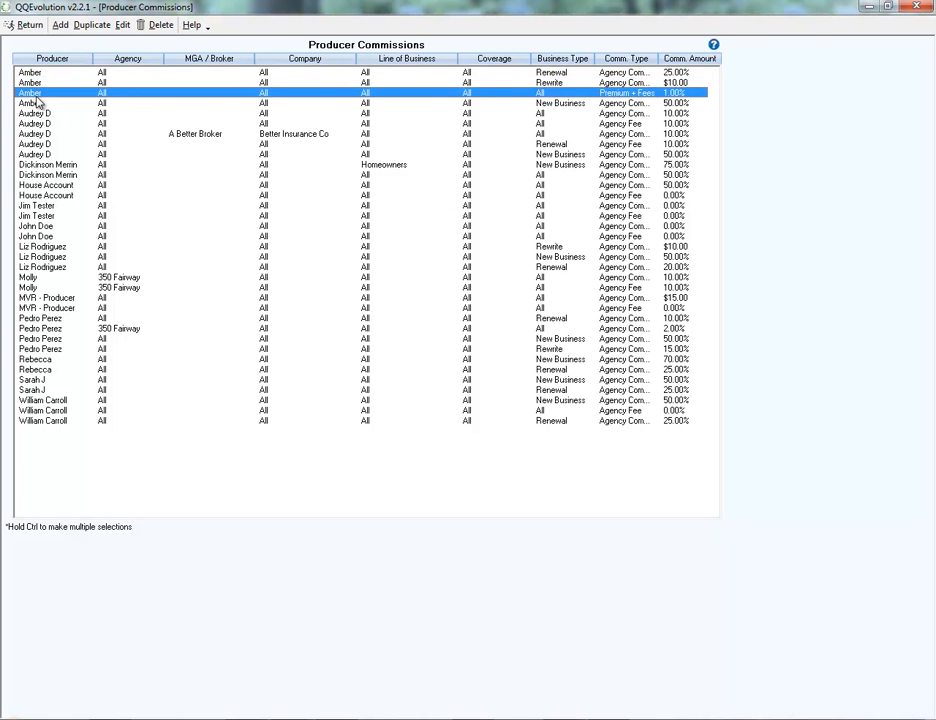
left_click(40, 104)
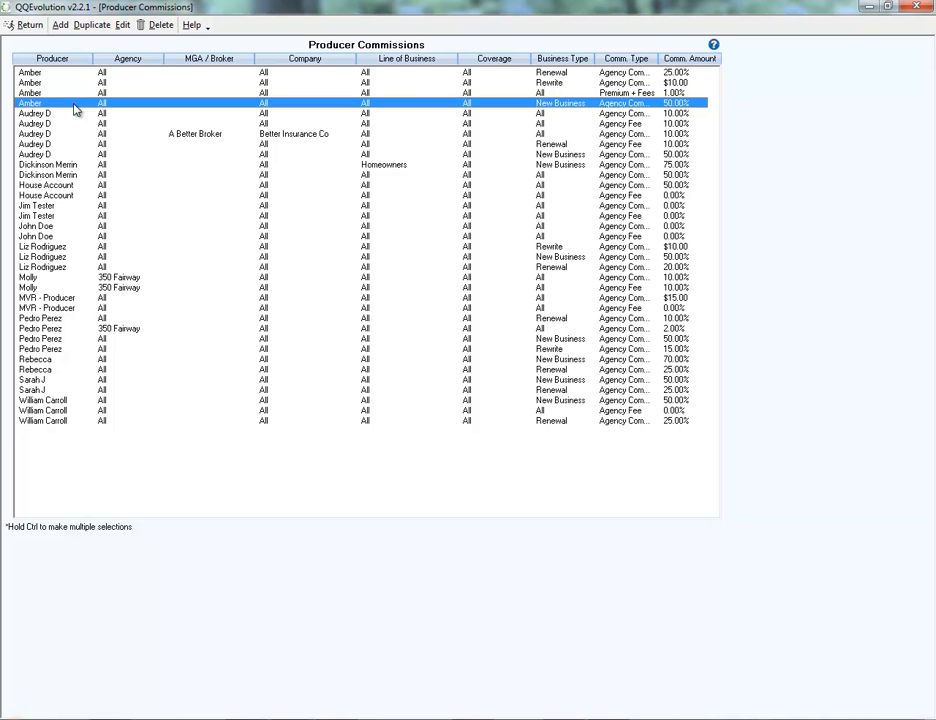
Start a new producer commission entry for the newly added producer, with Agency set to All.
left_click(60, 26)
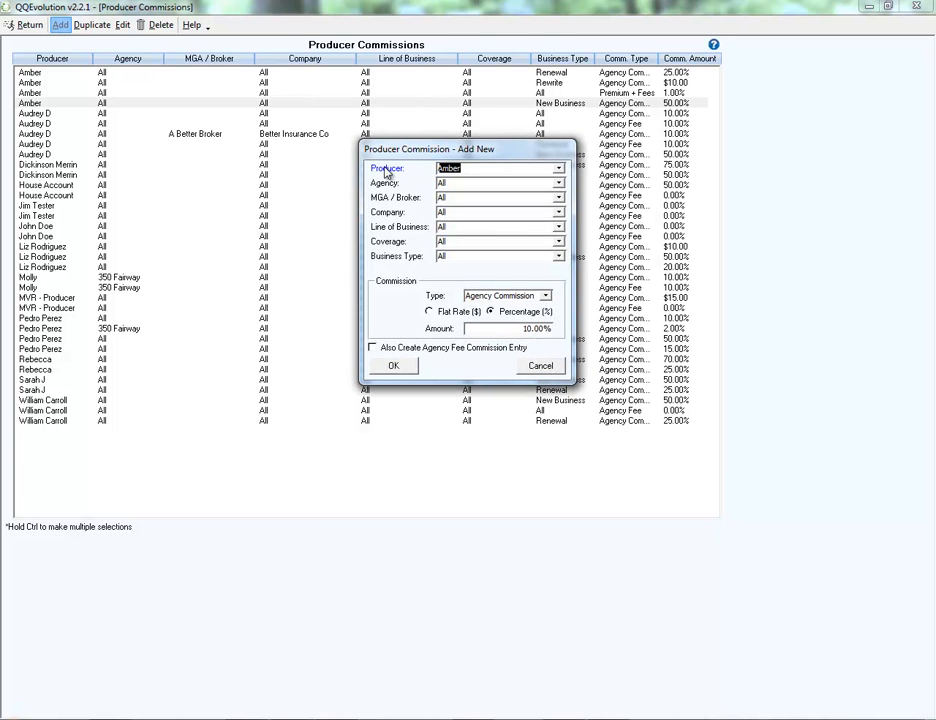
left_click(560, 170)
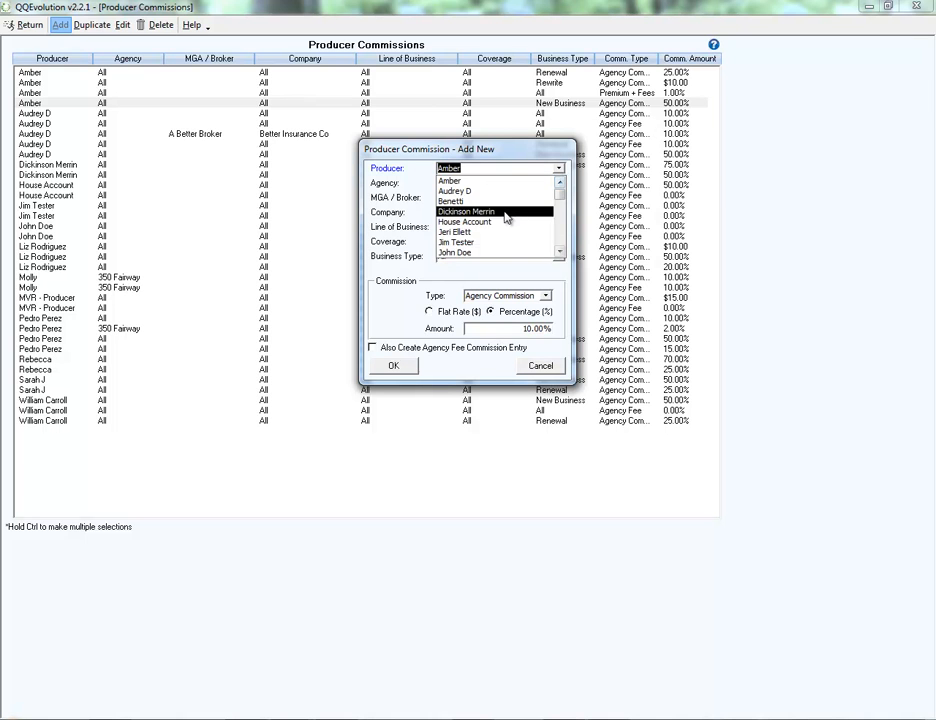
left_click(481, 244)
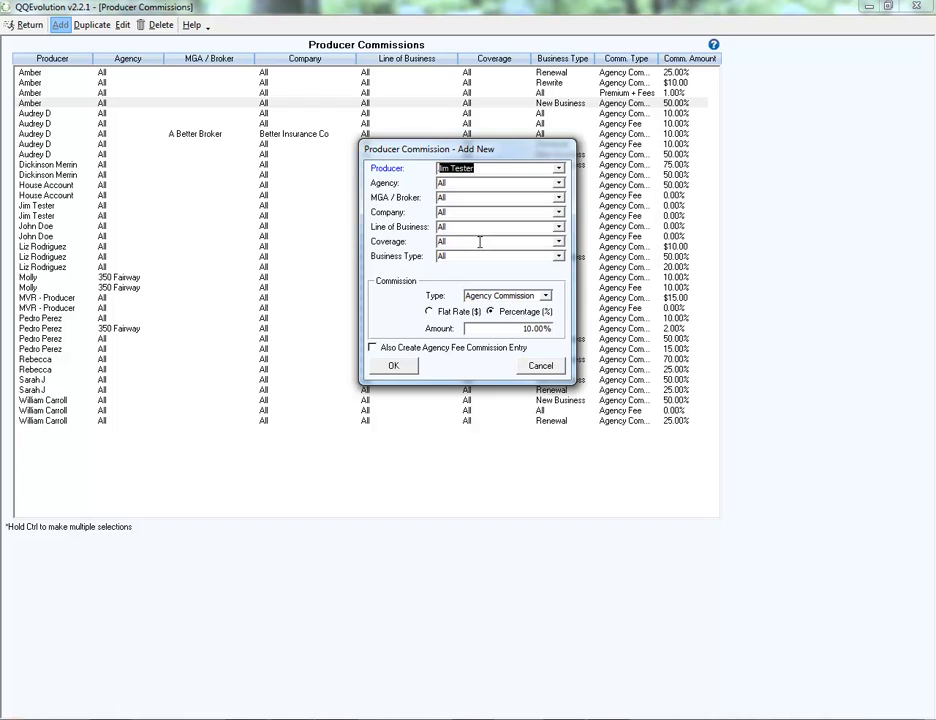
left_click(396, 187)
left_click(563, 186)
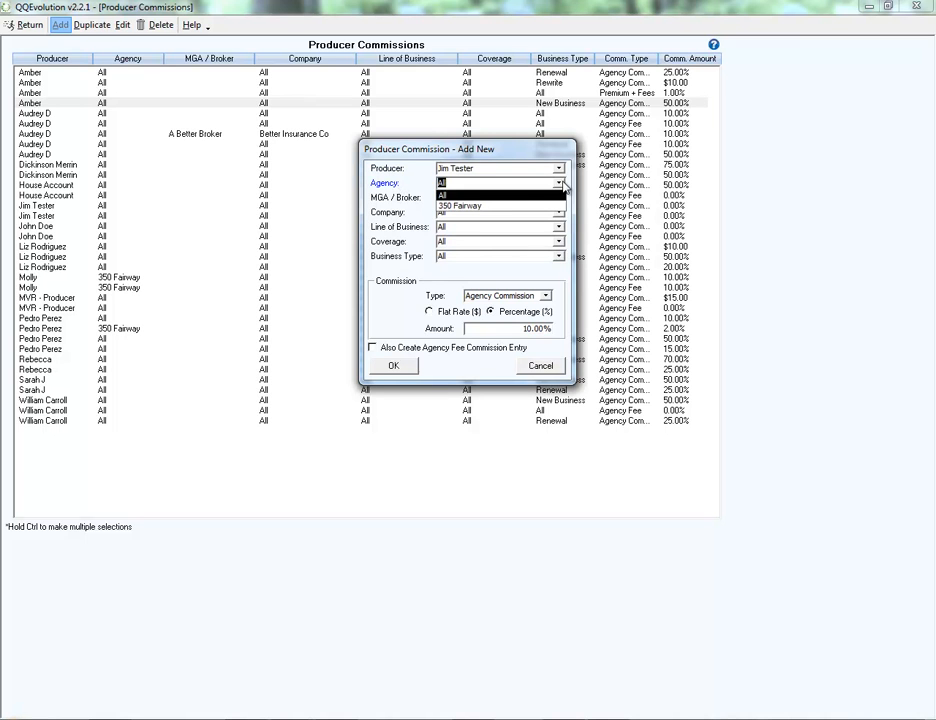
left_click(462, 195)
Check the MGA / Broker, Company and Line of Business choices, keeping each set to All for the new commission.
left_click(559, 198)
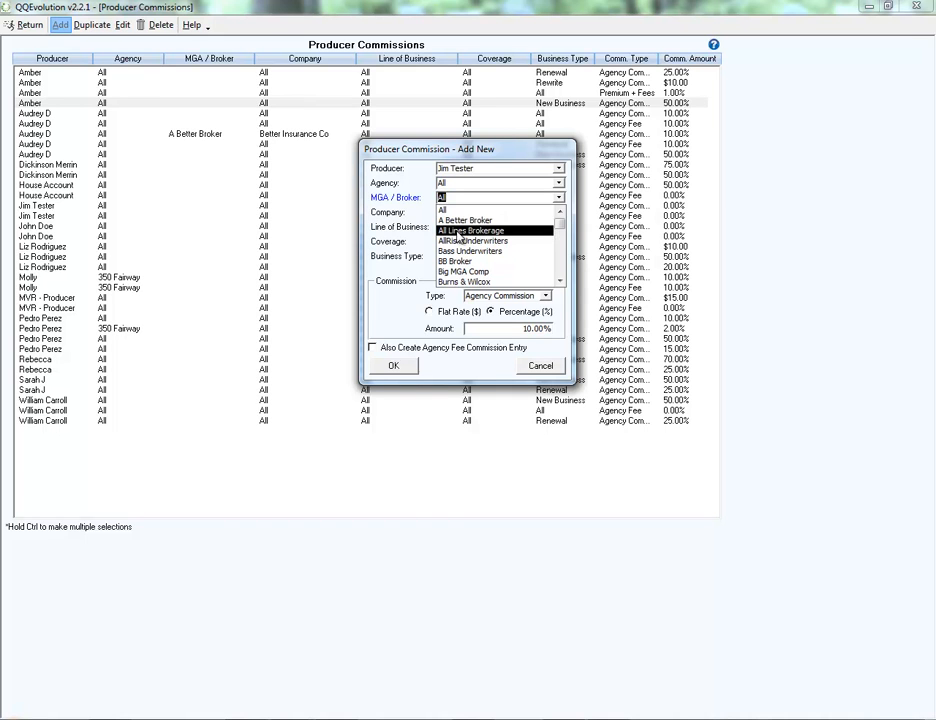
left_click(418, 201)
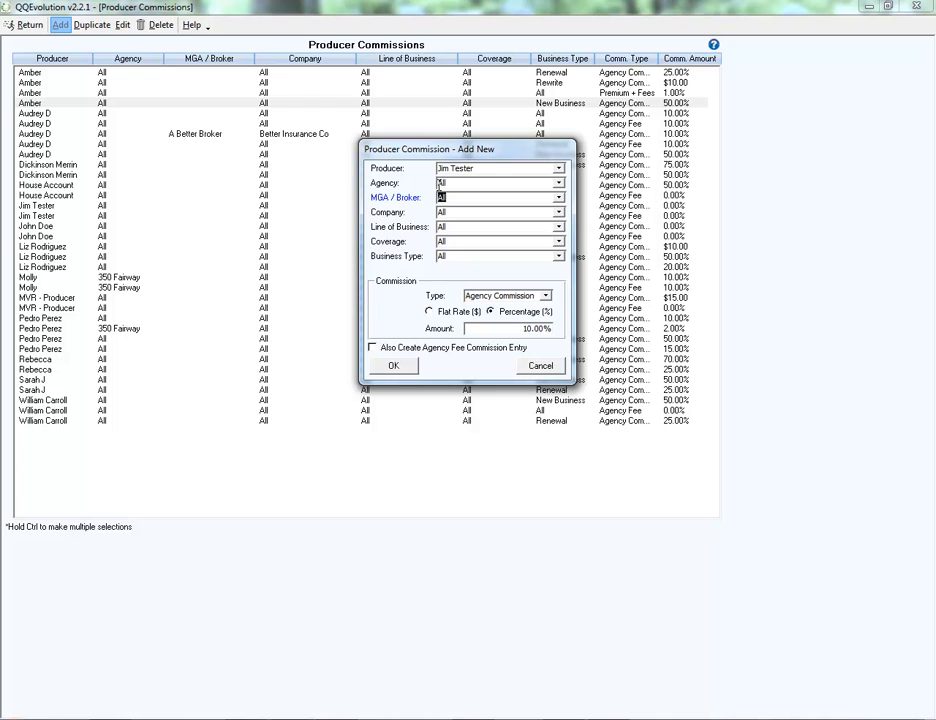
left_click(441, 198)
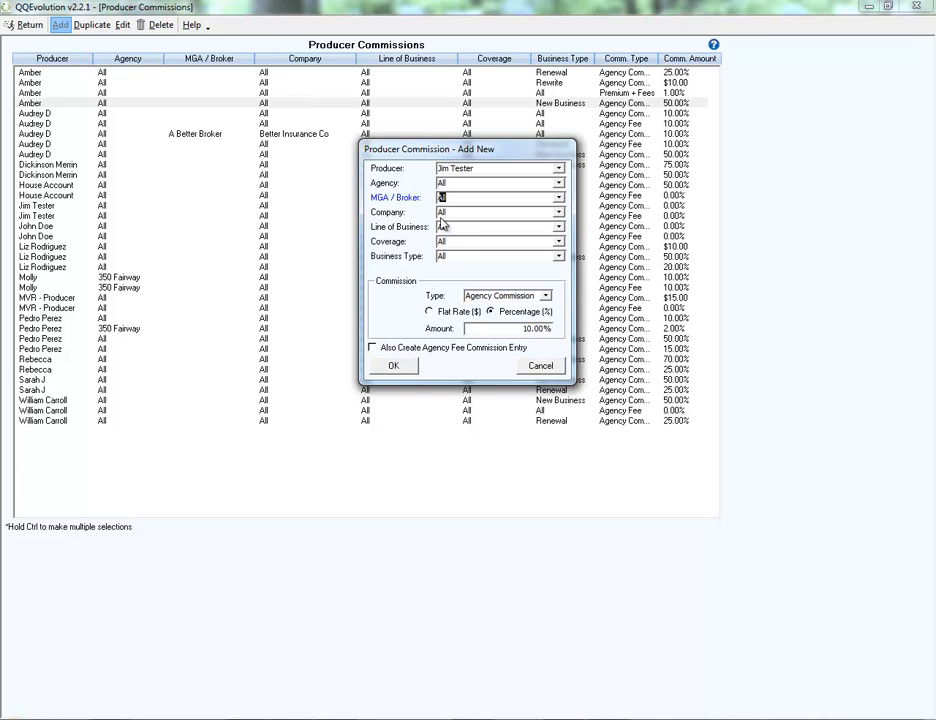
left_click(559, 215)
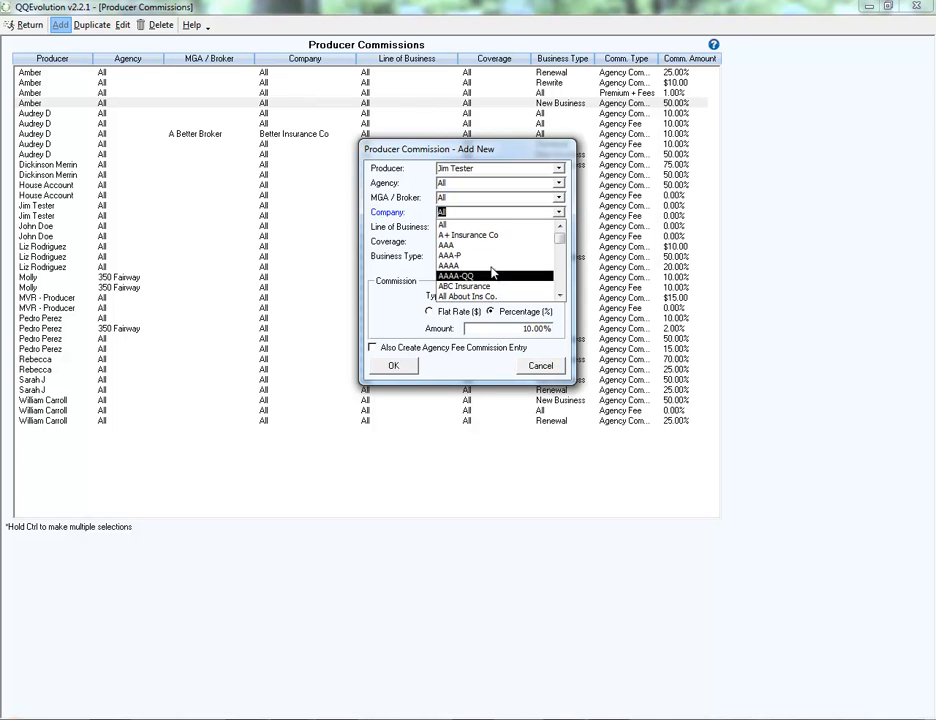
left_click(395, 222)
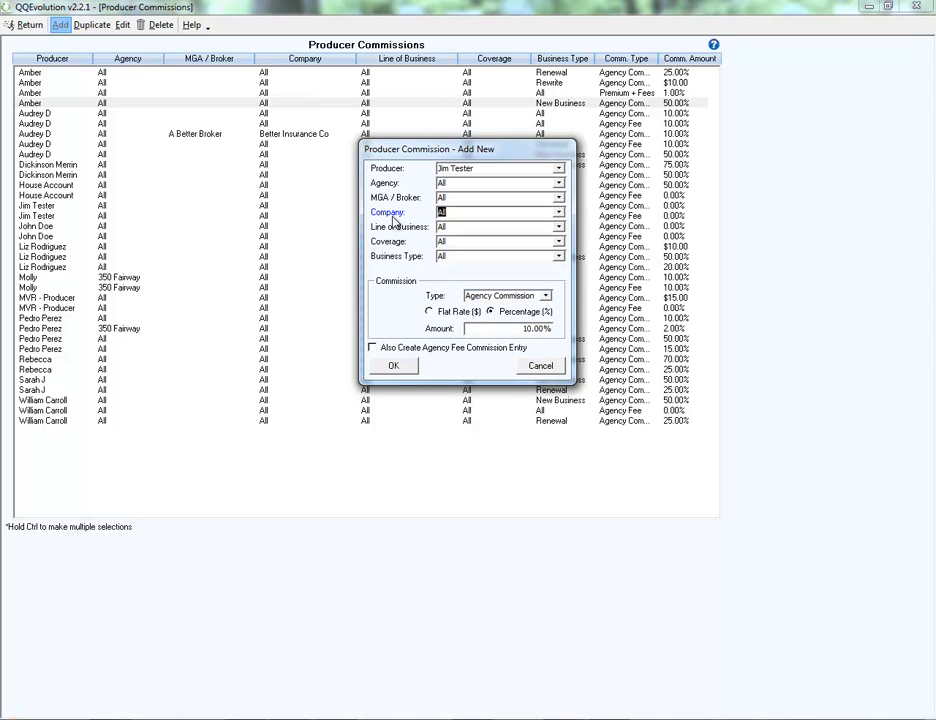
left_click(560, 228)
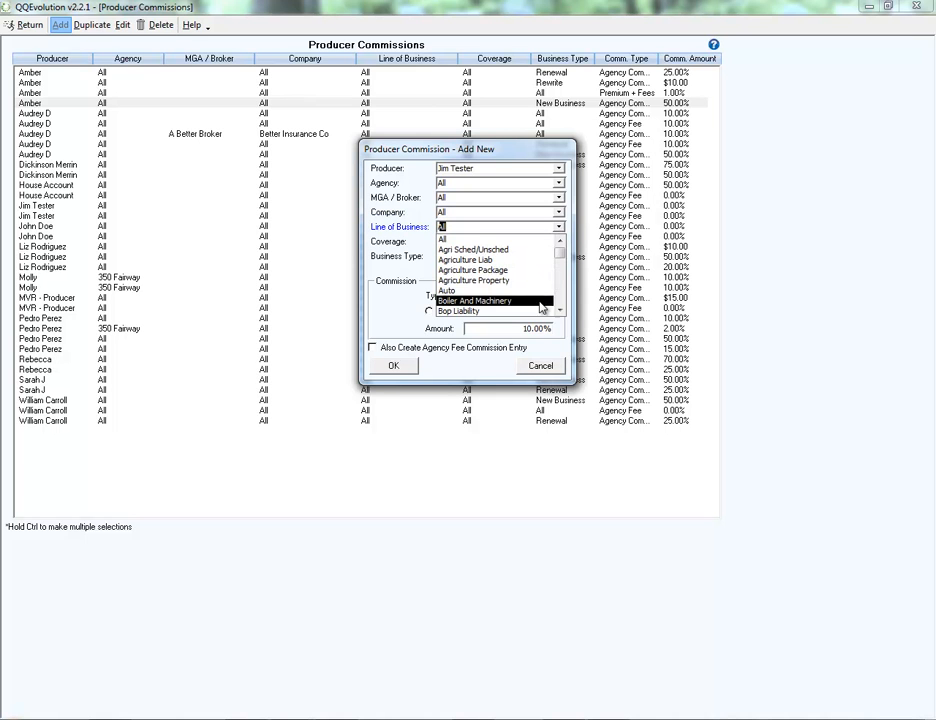
left_click(491, 240)
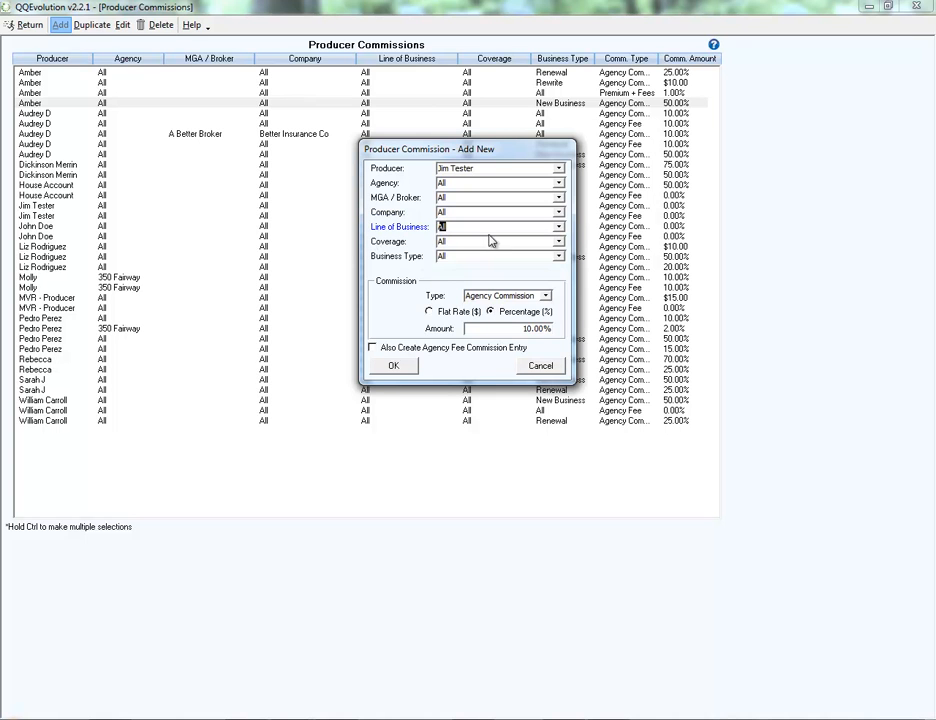
Keep Coverage at All and set the commission's Business Type to New Business.
left_click(557, 244)
left_click(556, 253)
left_click(560, 257)
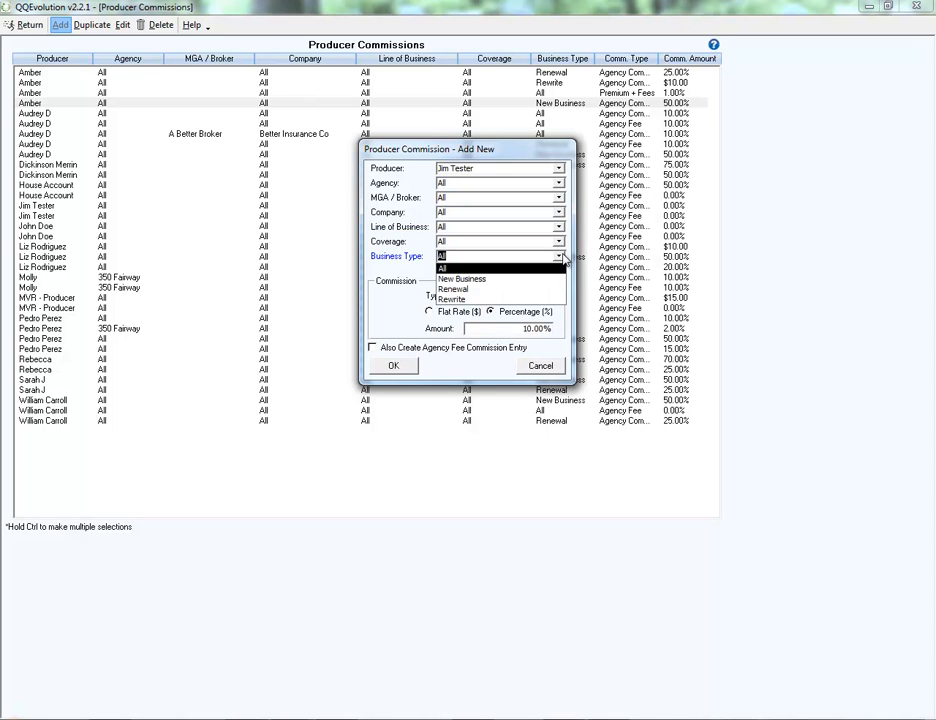
left_click(469, 282)
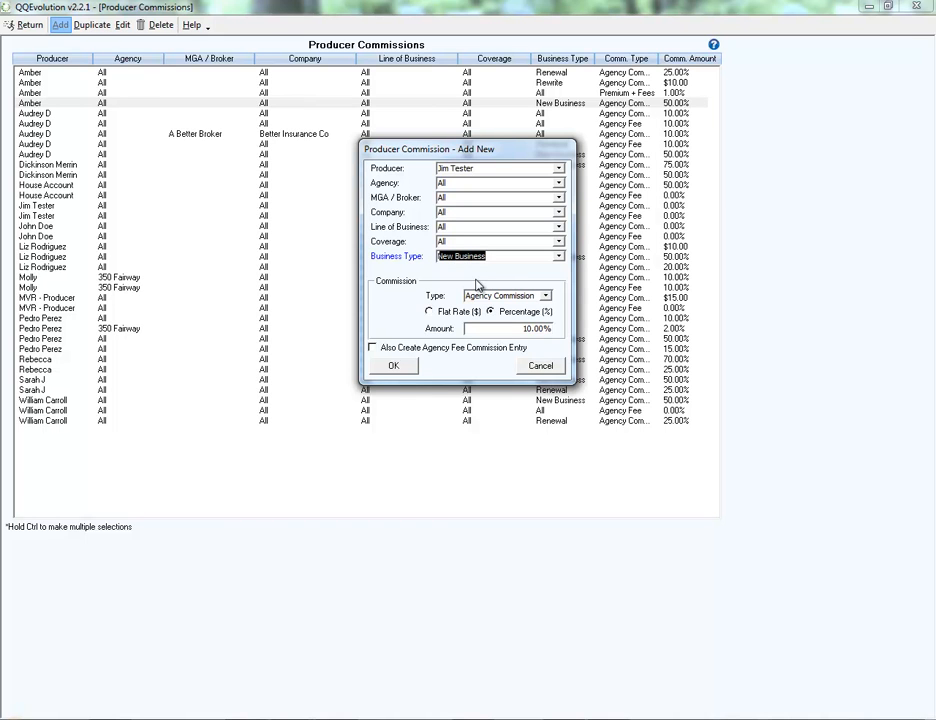
Keep the commission Type at Agency Commission and try a Flat Rate amount of $100.
left_click(545, 300)
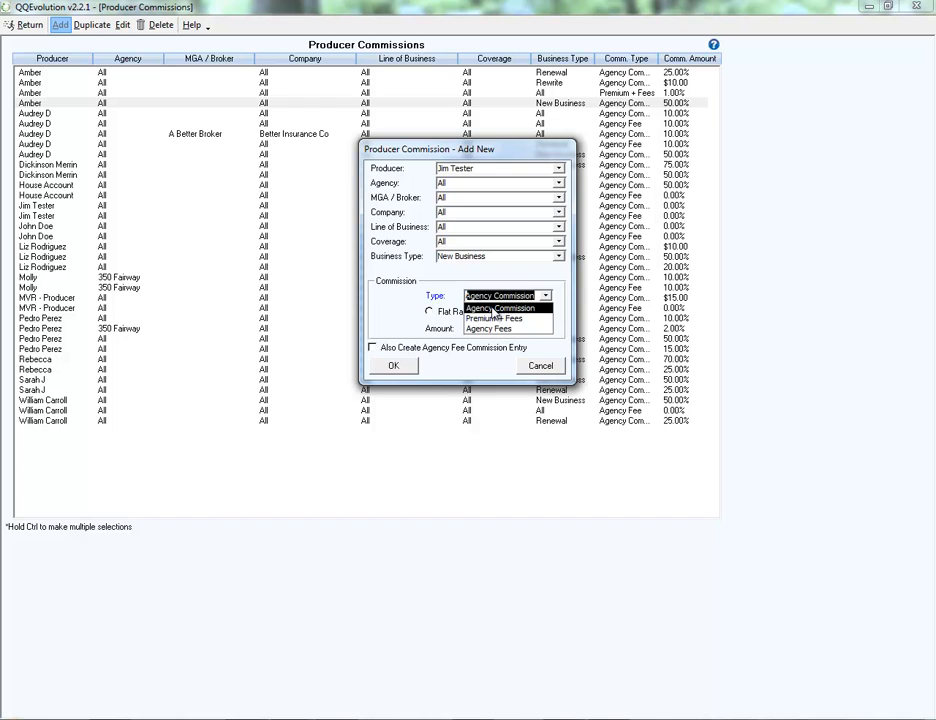
left_click(492, 309)
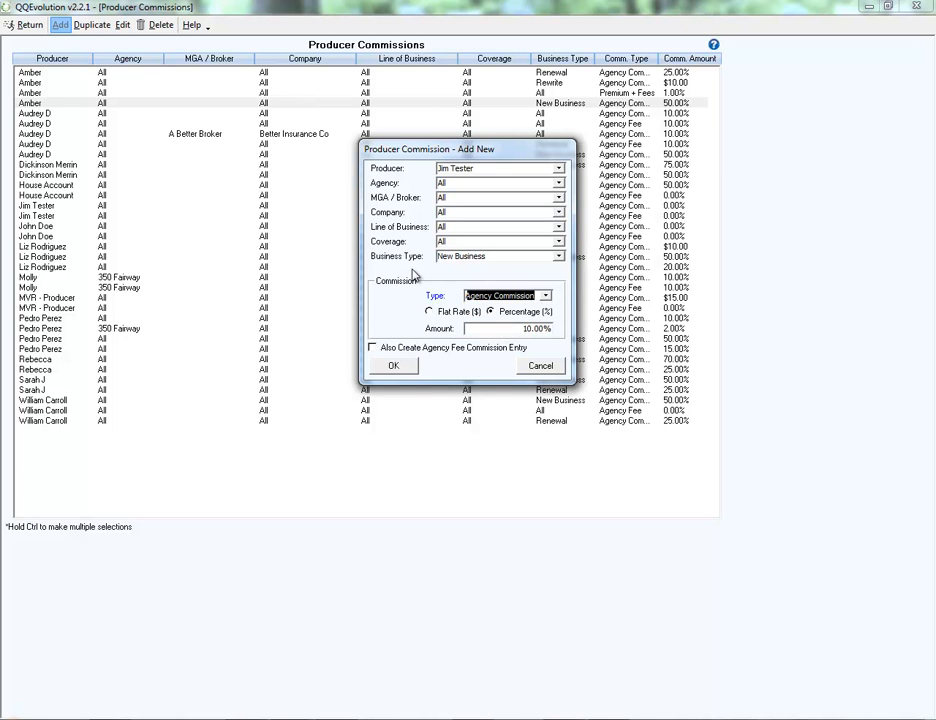
left_click(431, 312)
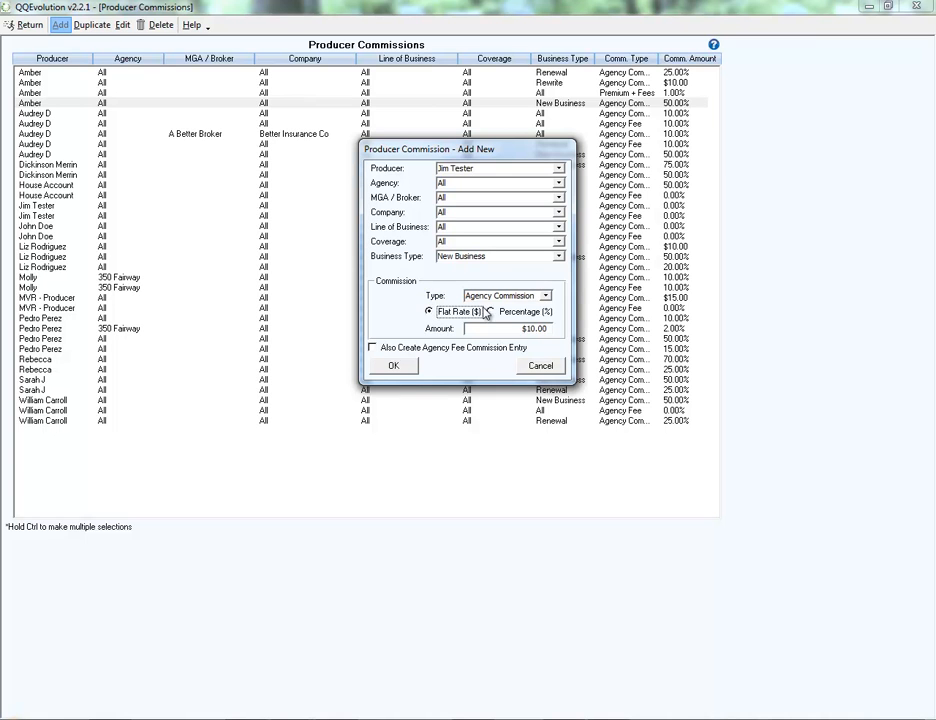
left_click(530, 295)
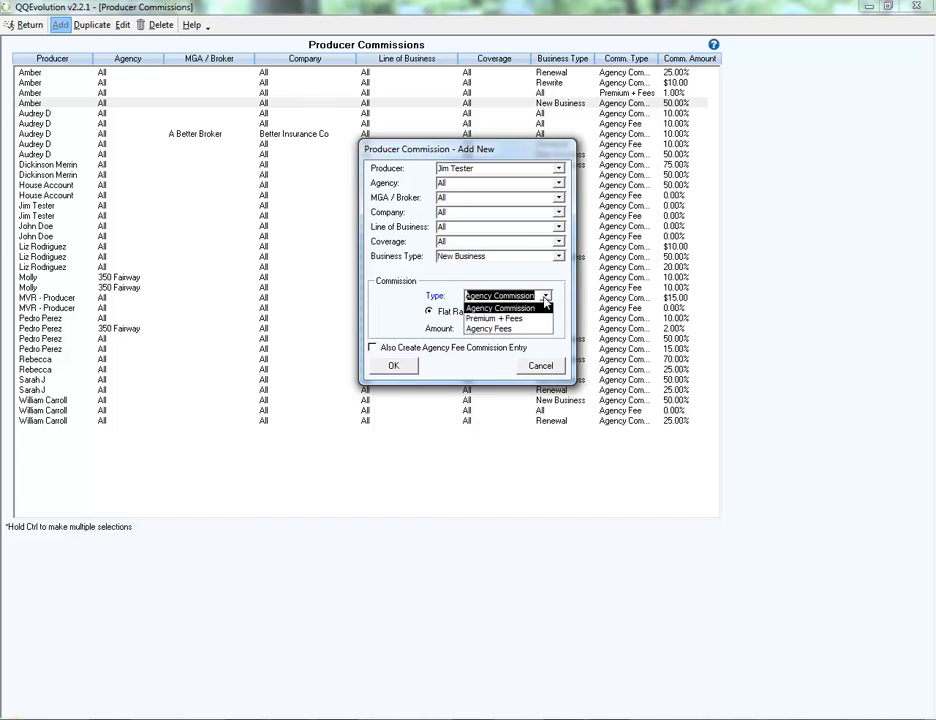
left_click(433, 291)
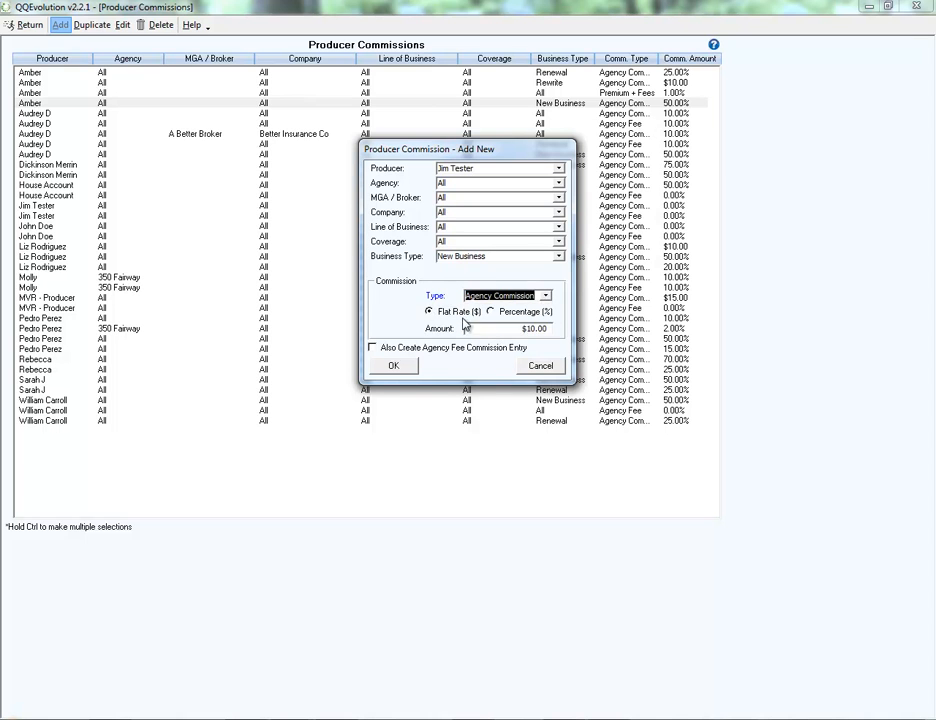
left_click_drag(508, 327, 608, 337)
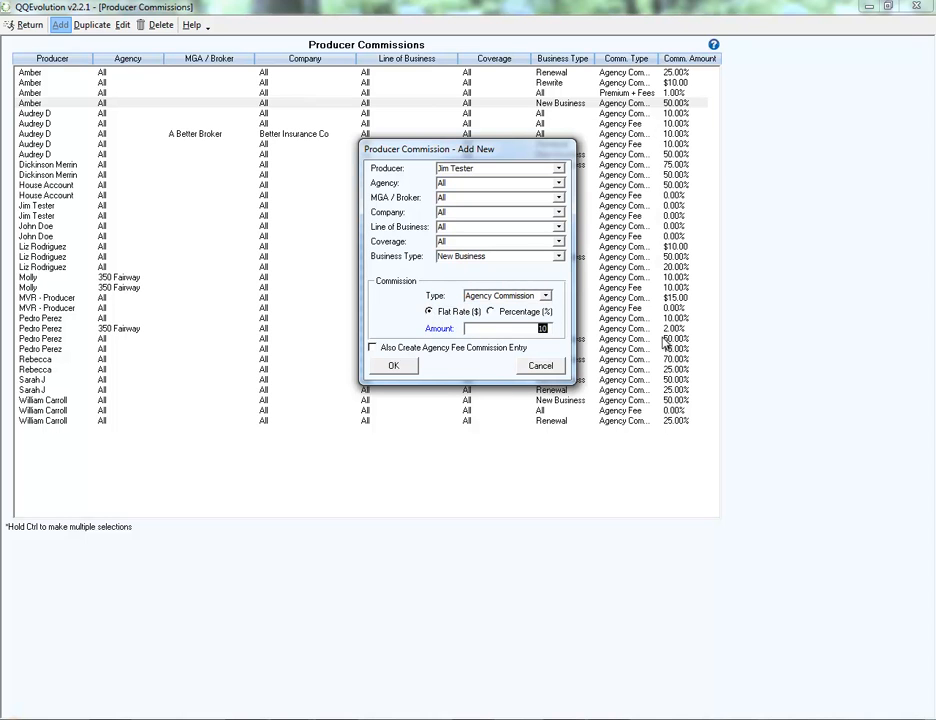
type("10")
Make the Agency Commission a percentage and set its amount to 20%.
left_click(544, 296)
left_click(490, 311)
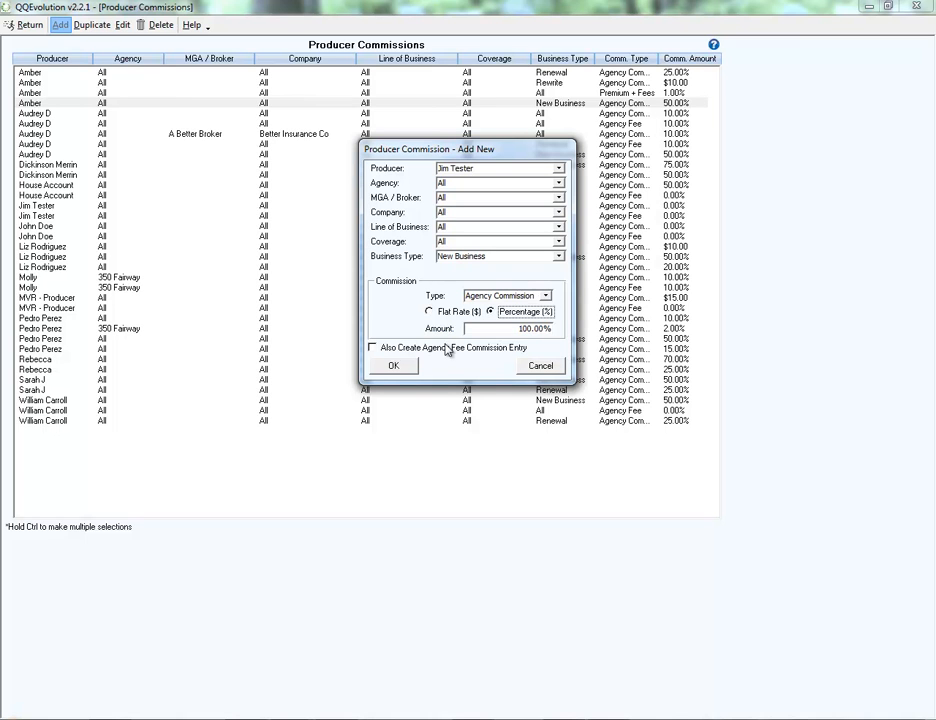
key("Tab")
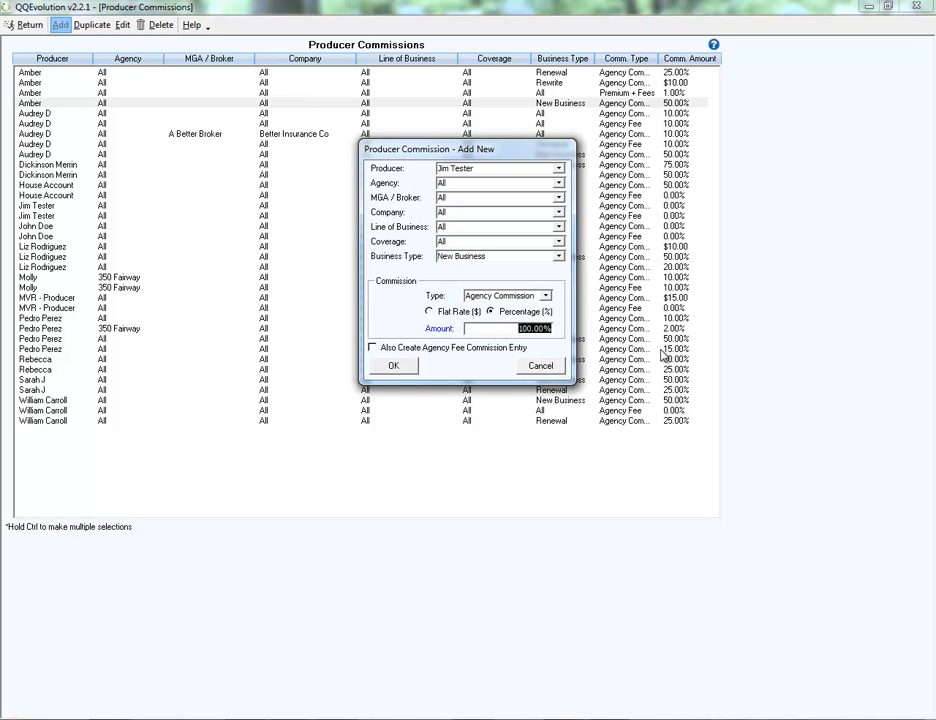
type("20")
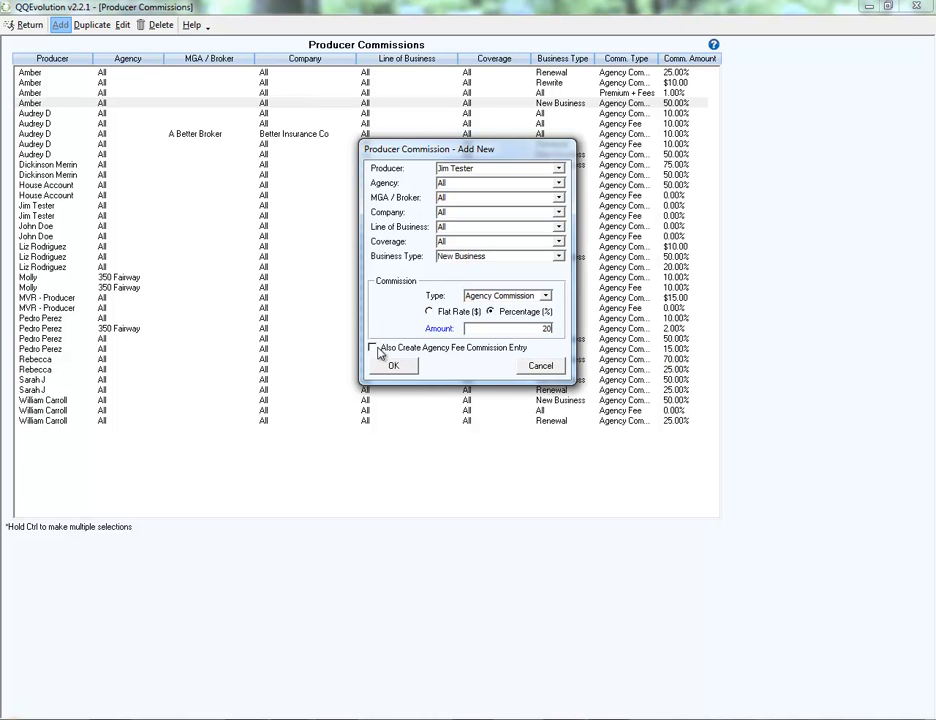
left_click(498, 327)
Include an agency fee commission entry at a percentage of 2% and save both new business entries.
left_click(373, 349)
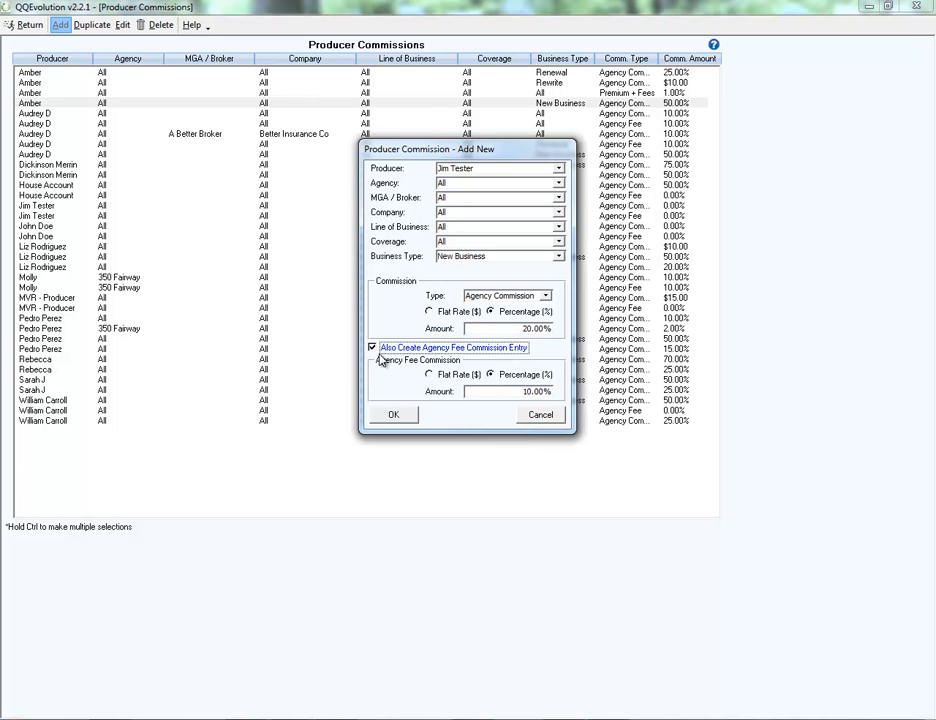
left_click(436, 377)
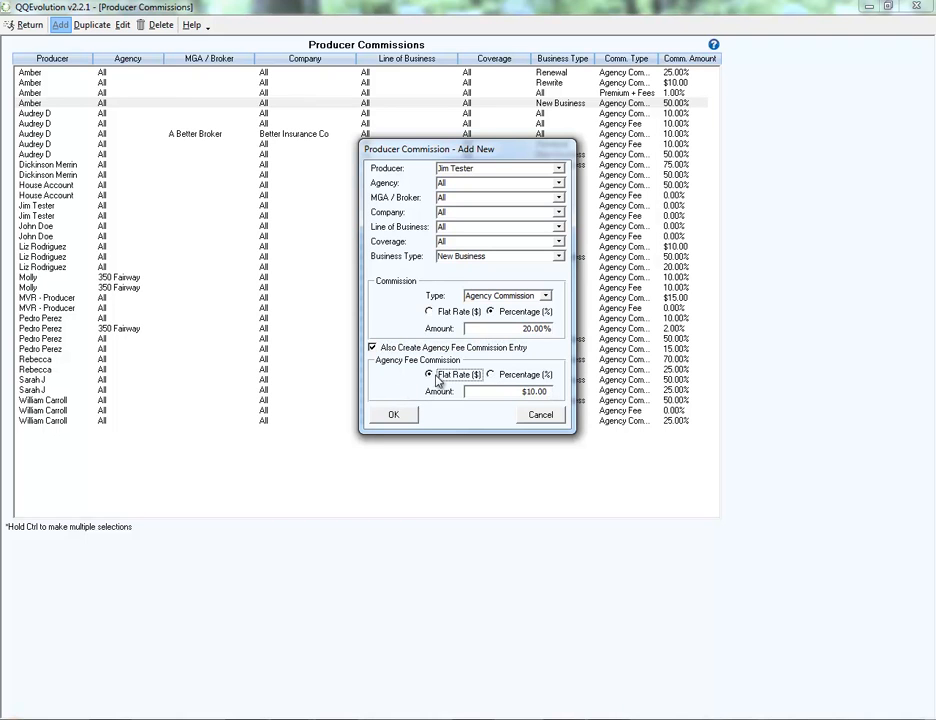
left_click(495, 377)
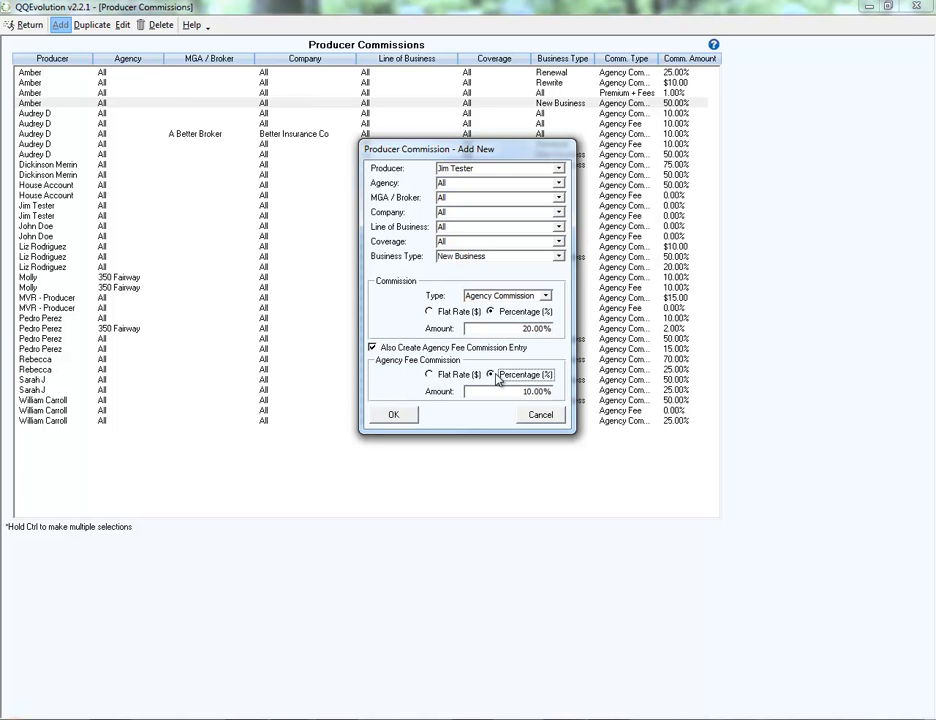
left_click(493, 390)
type("2")
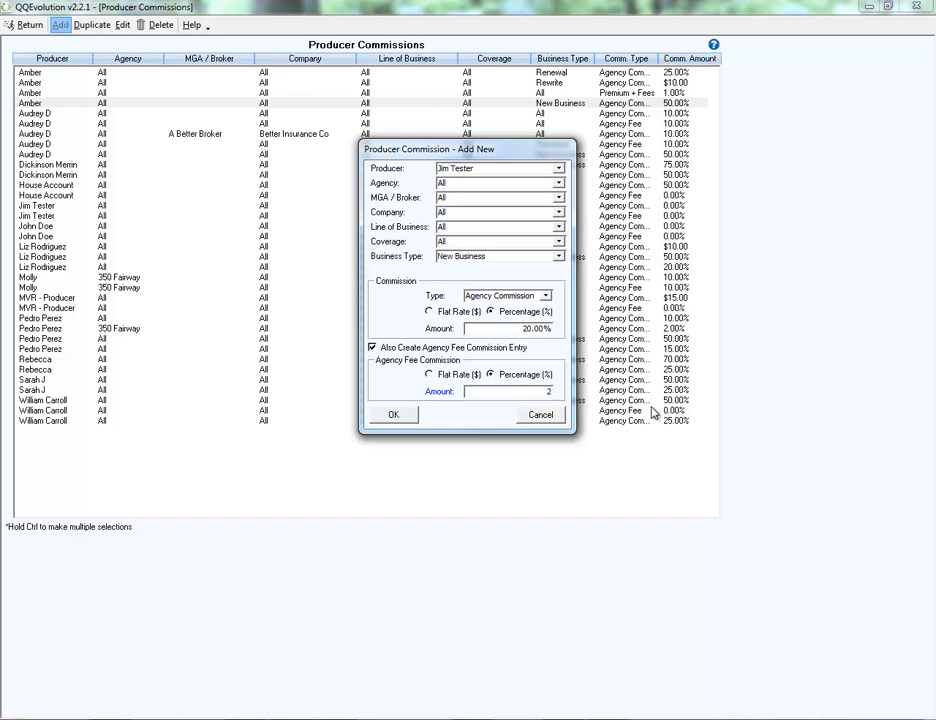
left_click(383, 418)
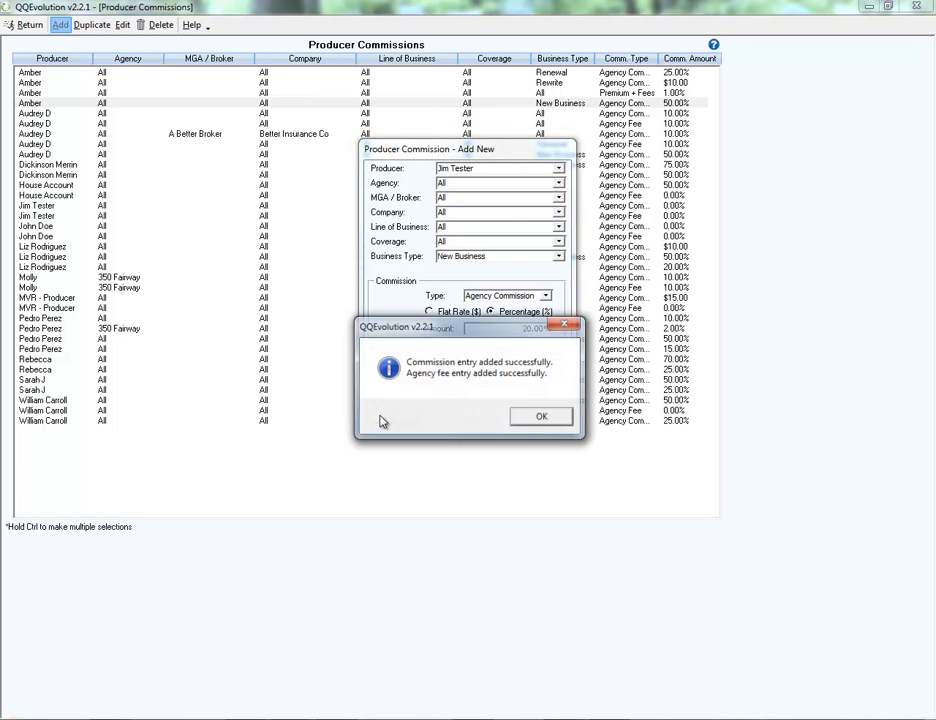
left_click(543, 417)
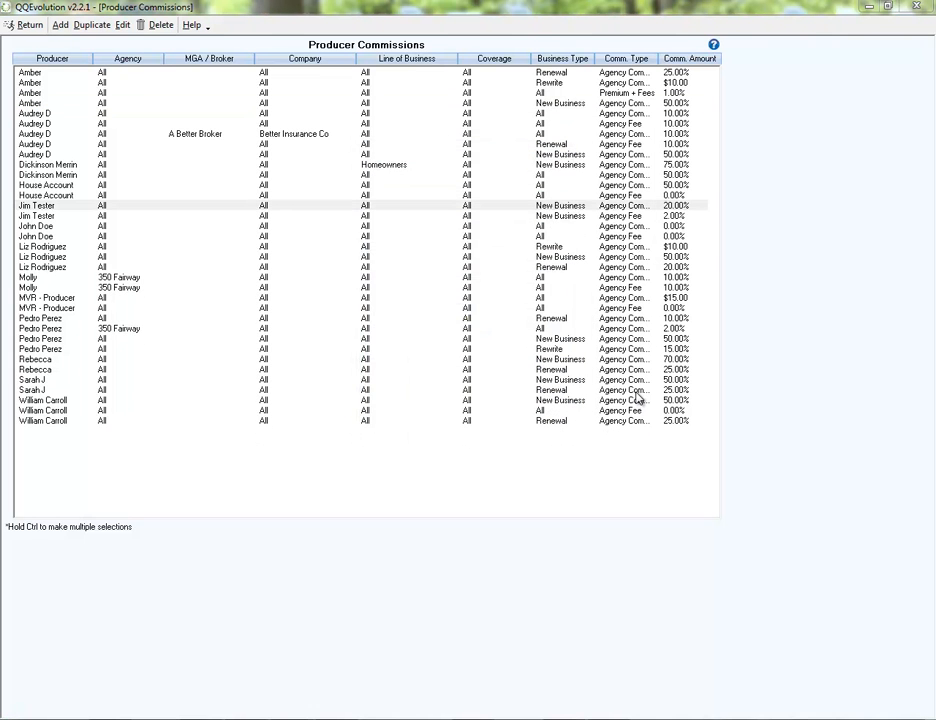
Compare the new producer's New Business agency commission and agency fee rows in the Producer Commissions chart.
left_click(34, 207)
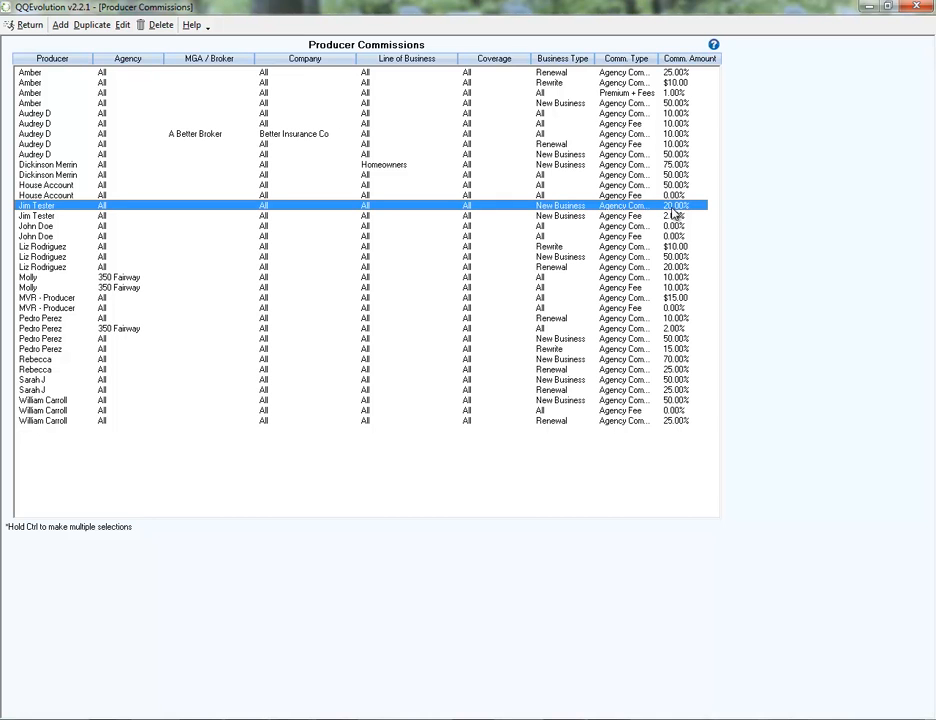
left_click(634, 216)
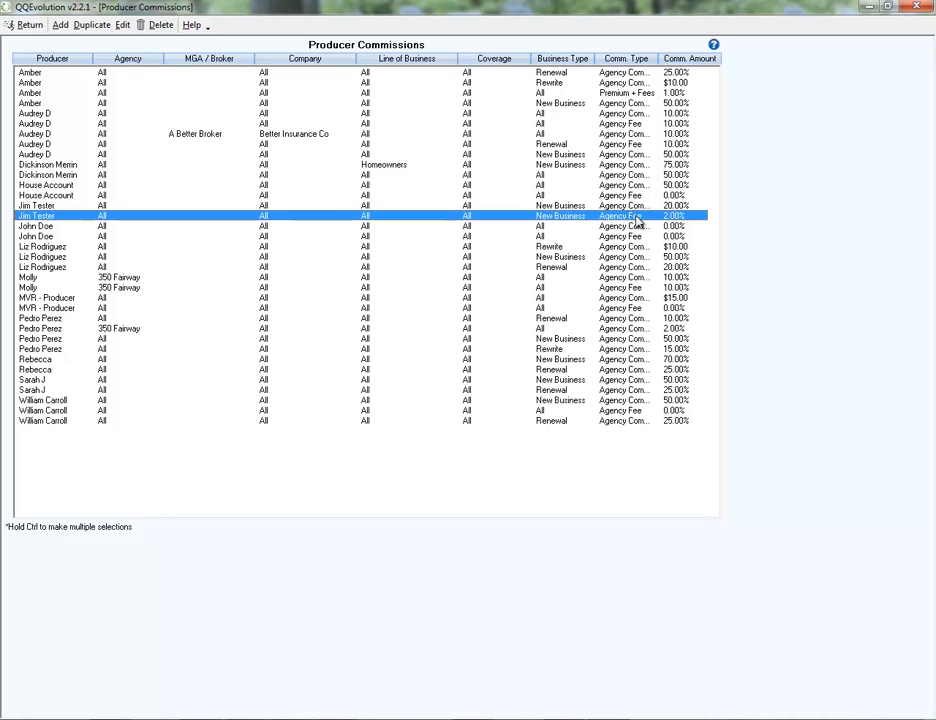
left_click(564, 206)
left_click(564, 215)
left_click(564, 206)
left_click(564, 214)
left_click(564, 207)
left_click(564, 217)
Duplicate the new producer's New Business agency commission as a Renewal entry at 10% and save it.
left_click(70, 206)
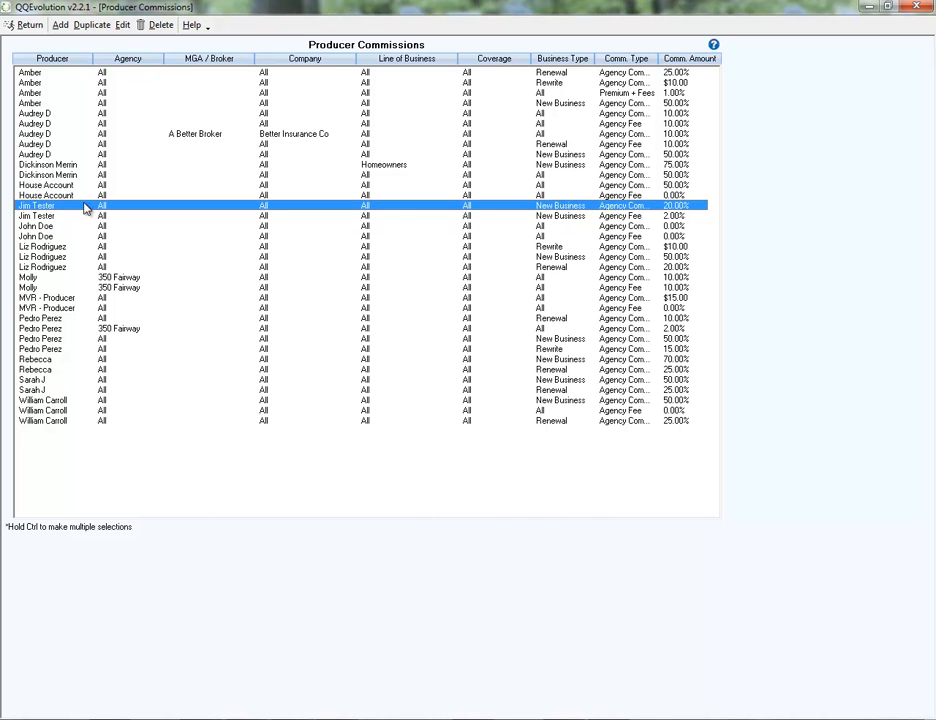
left_click(93, 26)
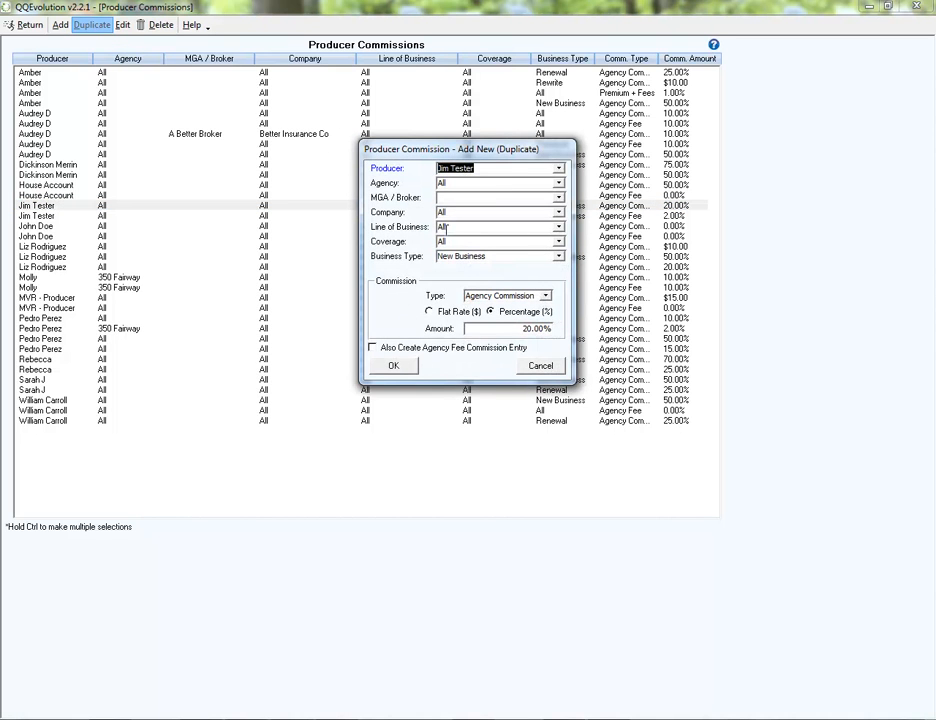
left_click(559, 227)
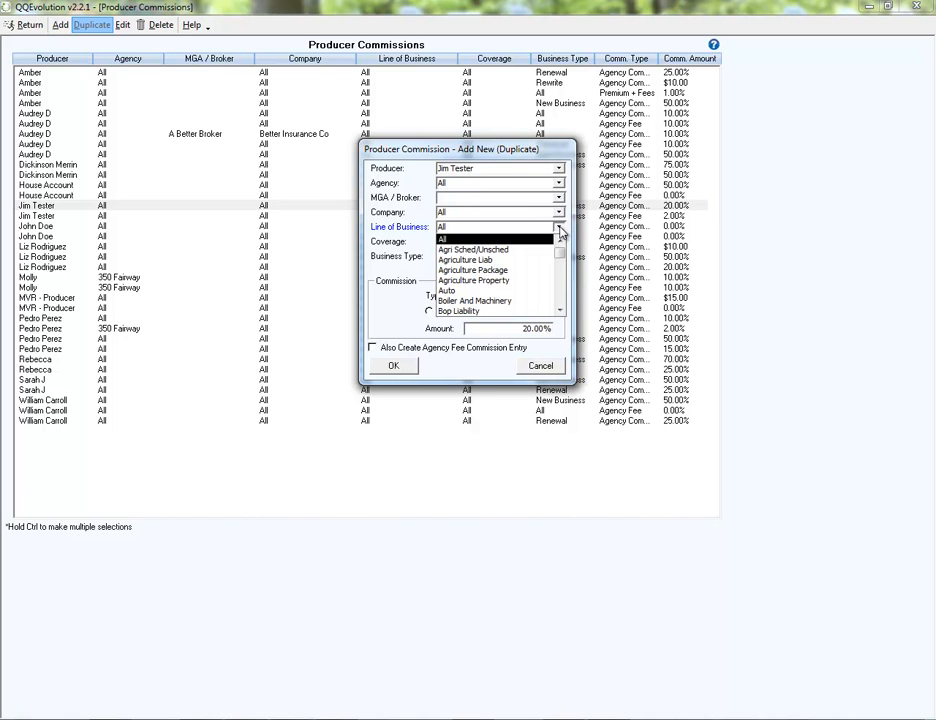
left_click(403, 244)
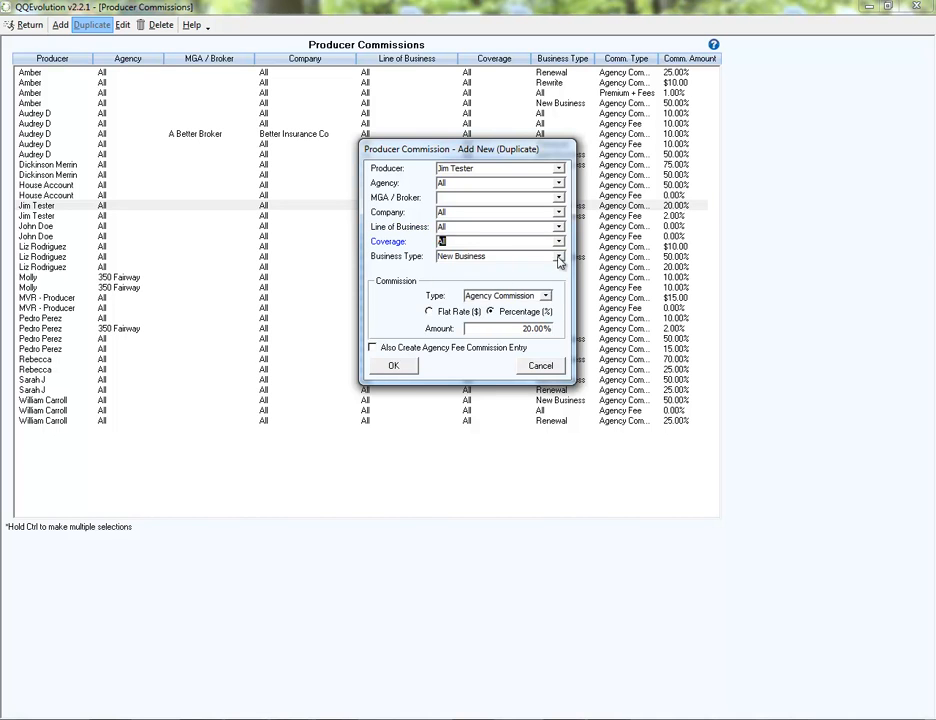
left_click(561, 258)
left_click(490, 289)
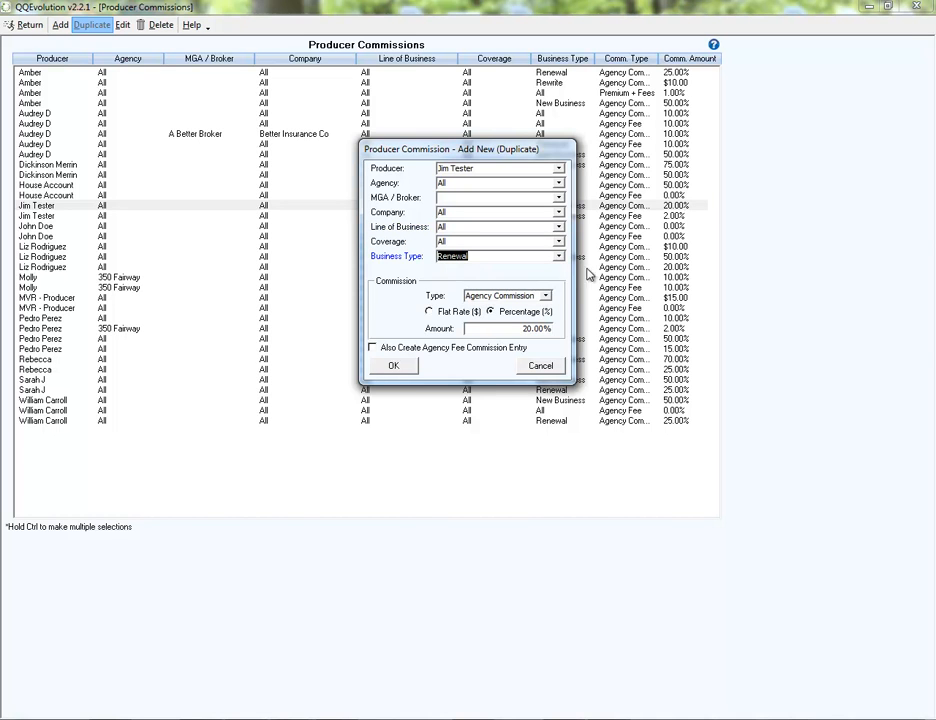
double_click(525, 328)
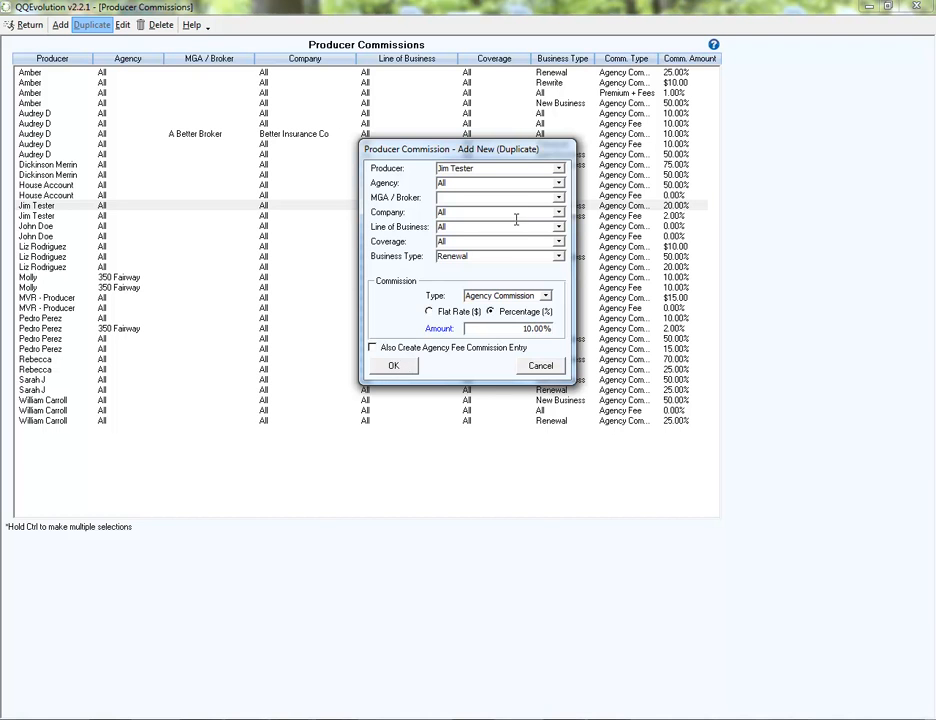
left_click(400, 367)
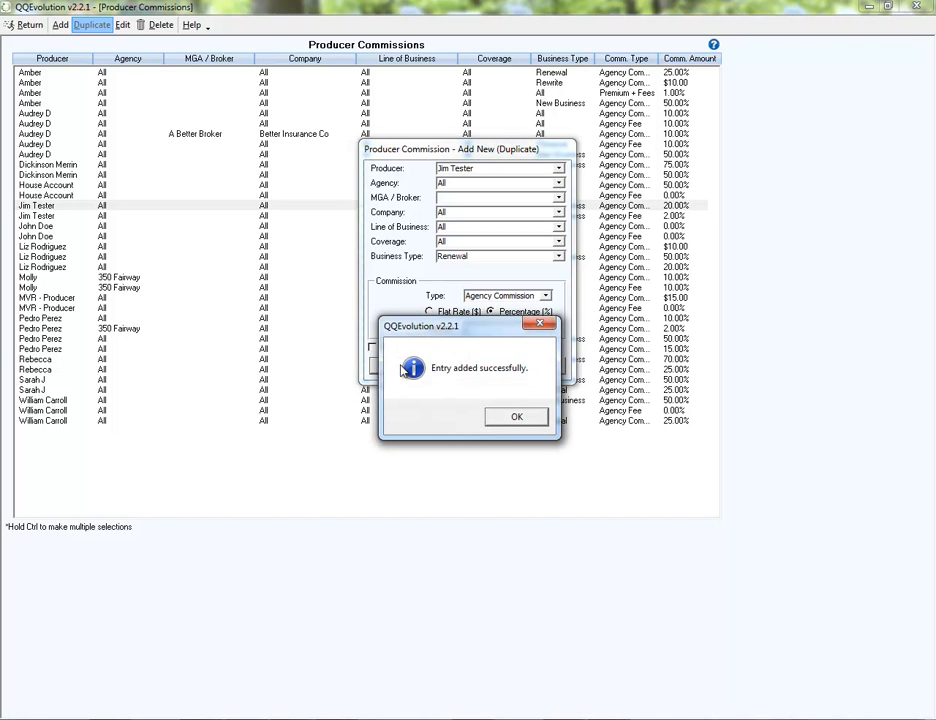
left_click(512, 424)
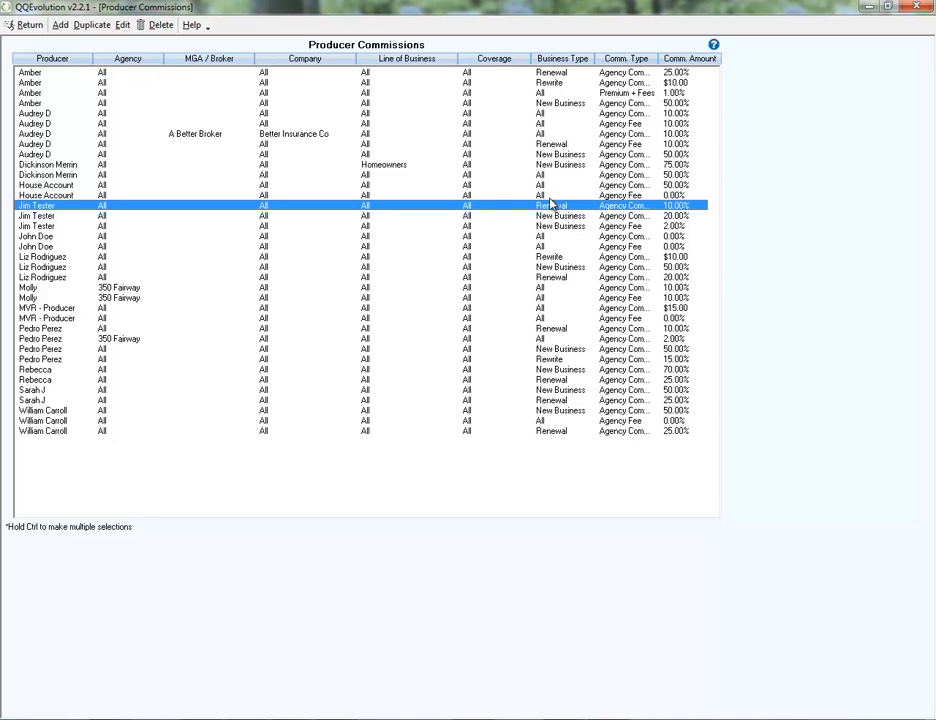
Duplicate the new producer's Renewal commission as a Rewrite entry at 20% and save it.
left_click(676, 217)
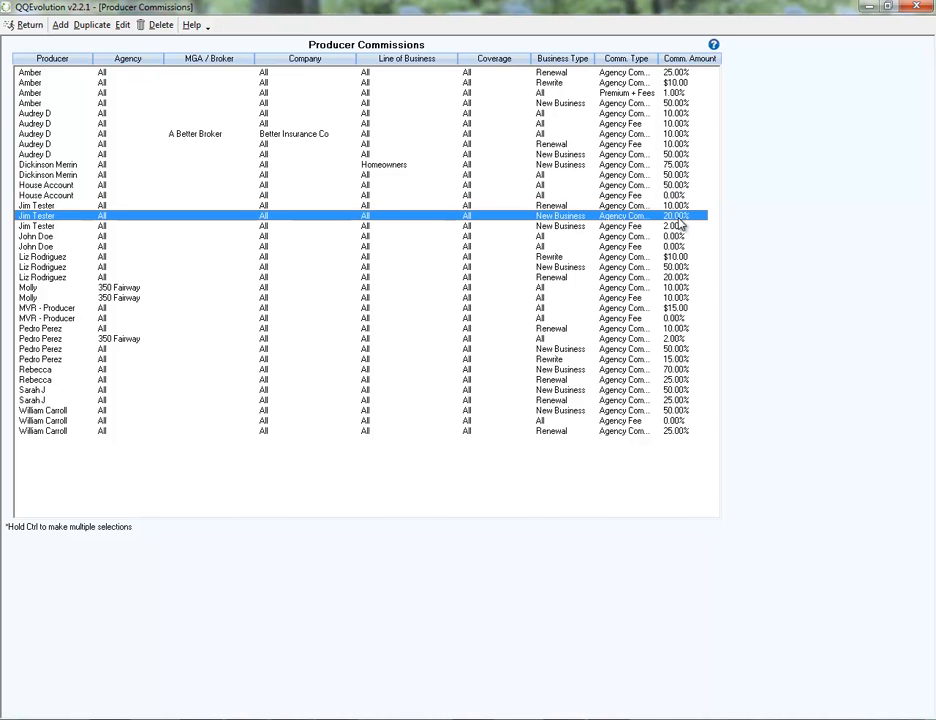
left_click(678, 206)
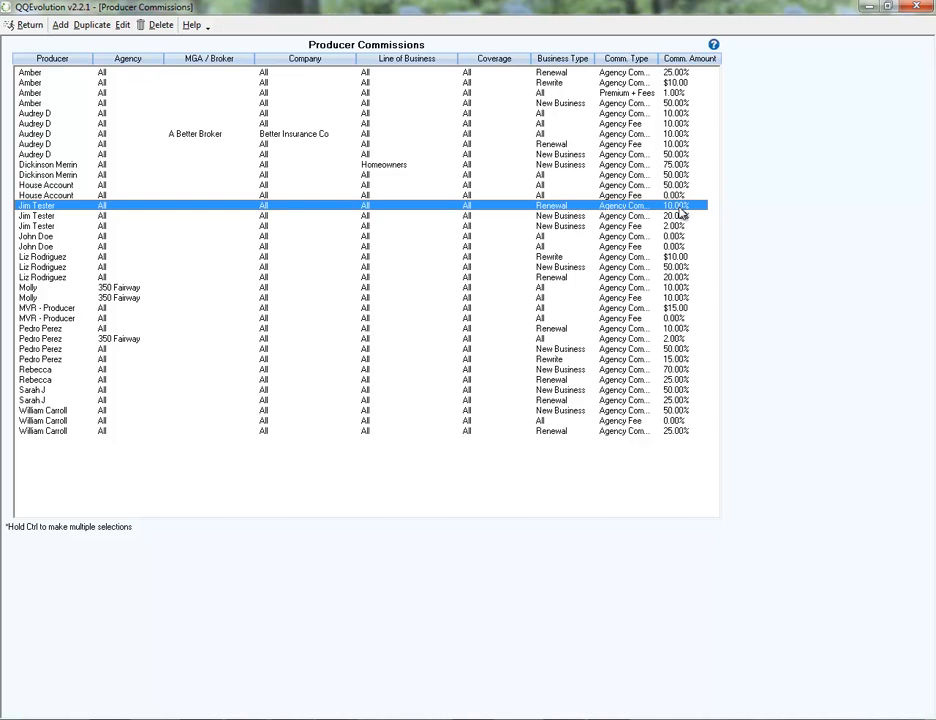
left_click(93, 25)
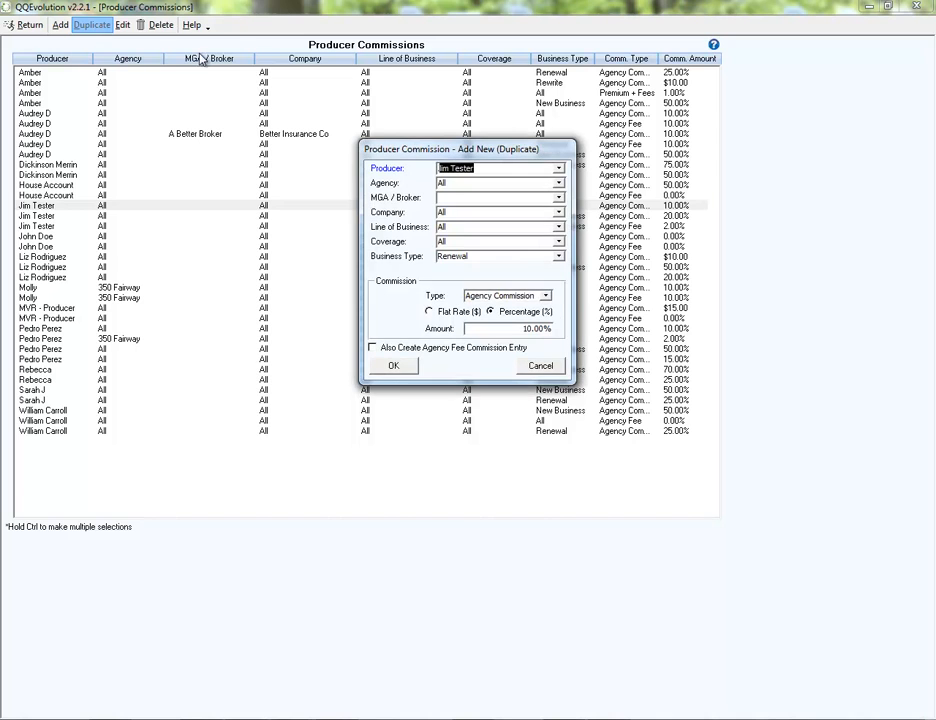
left_click(561, 260)
left_click(460, 301)
left_click(524, 328)
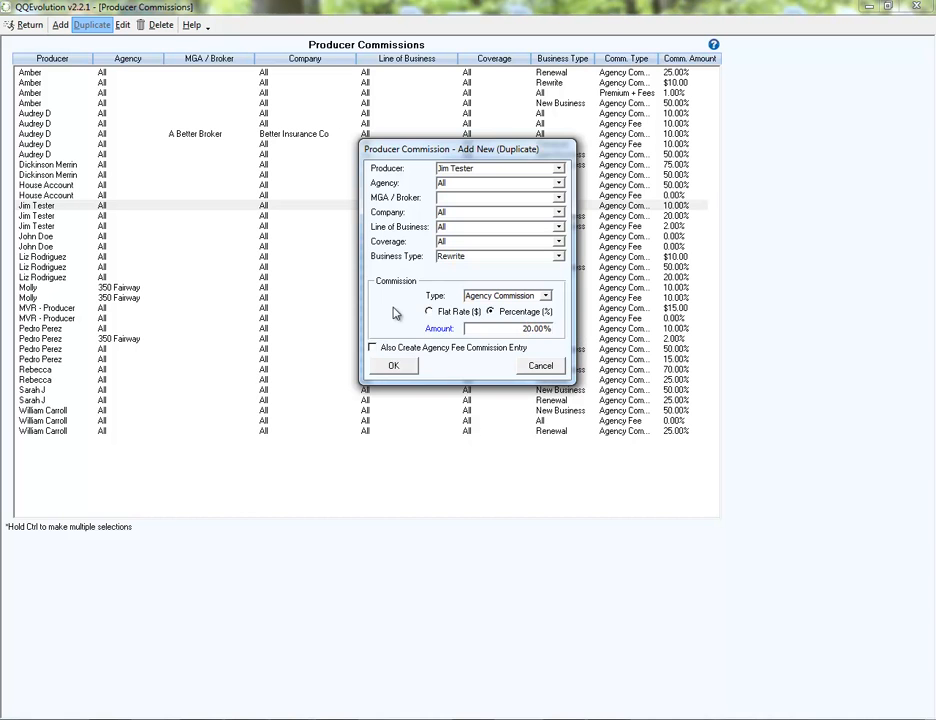
left_click(395, 367)
left_click(513, 416)
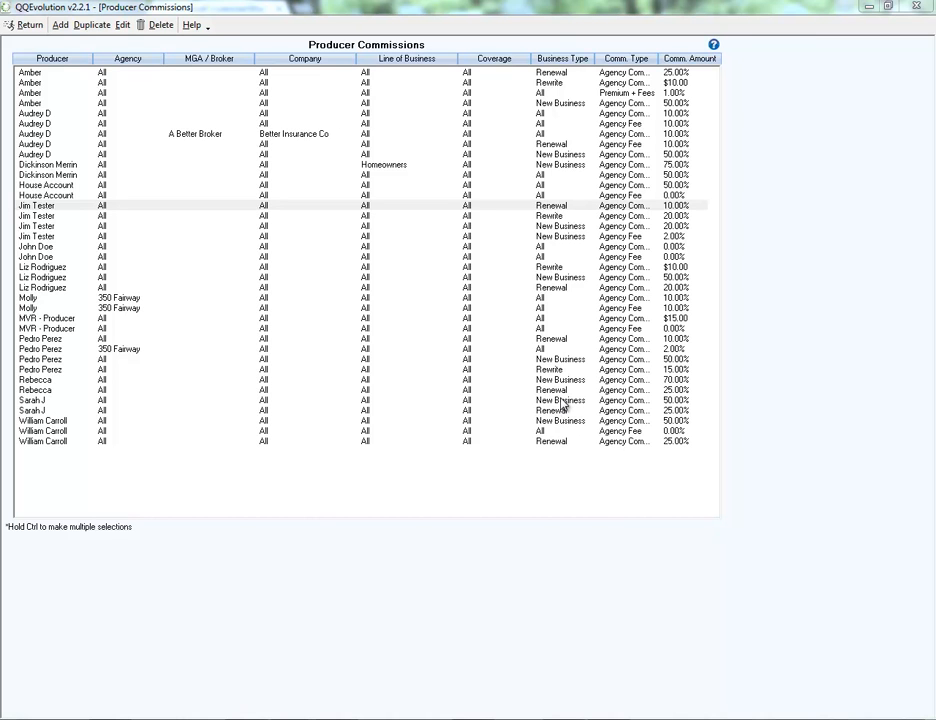
Review the new producer's agency fee row and the commission row specific to Better Insurance Co, and return to the Utilities.
left_click(259, 237)
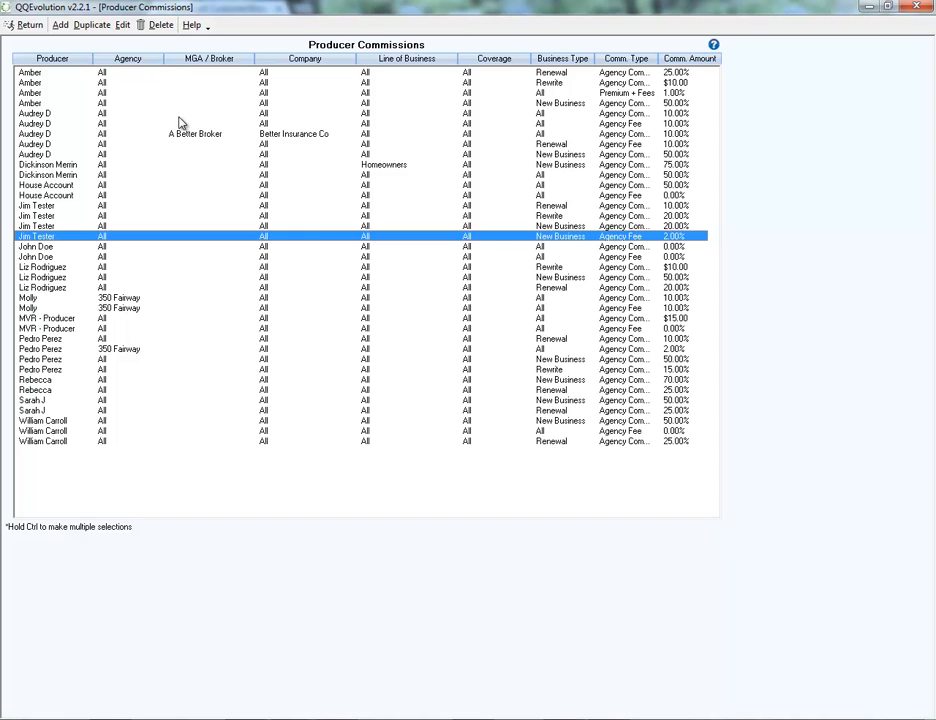
left_click(40, 133)
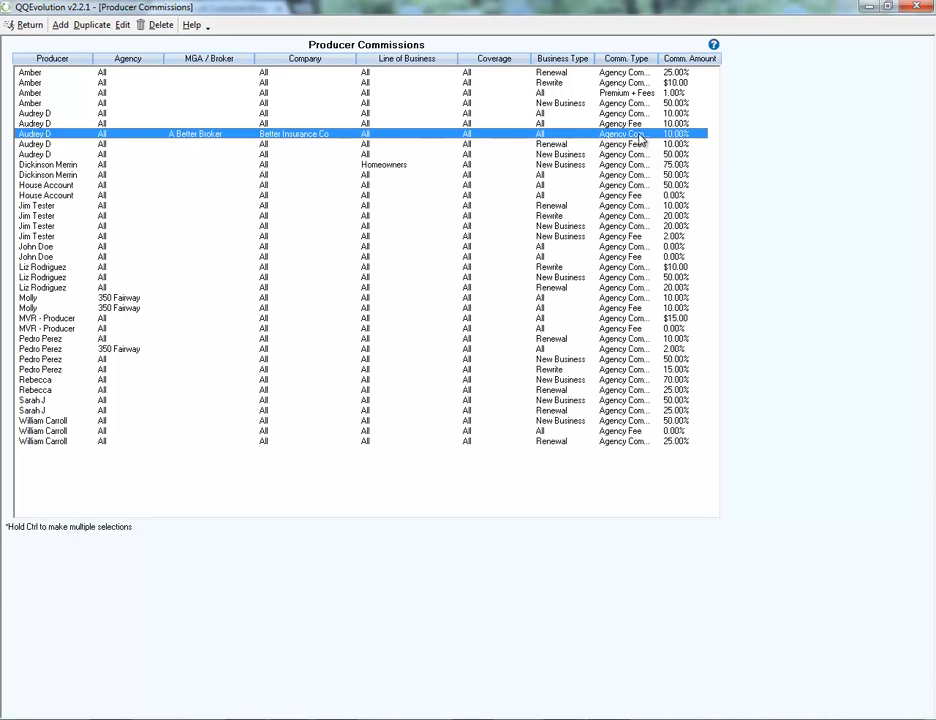
left_click(541, 122)
left_click(541, 116)
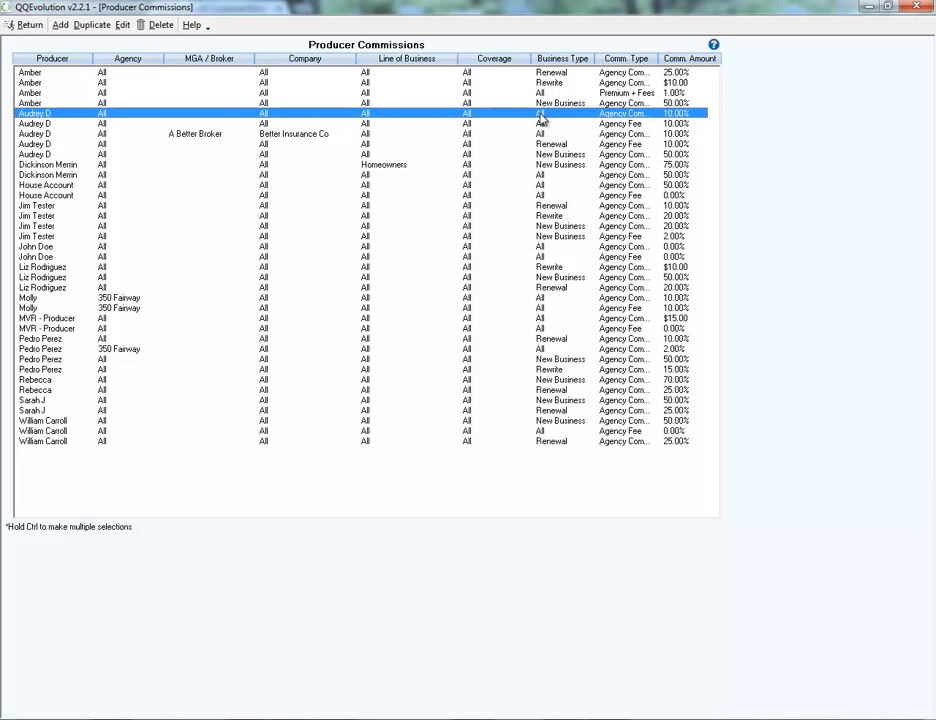
left_click(248, 137)
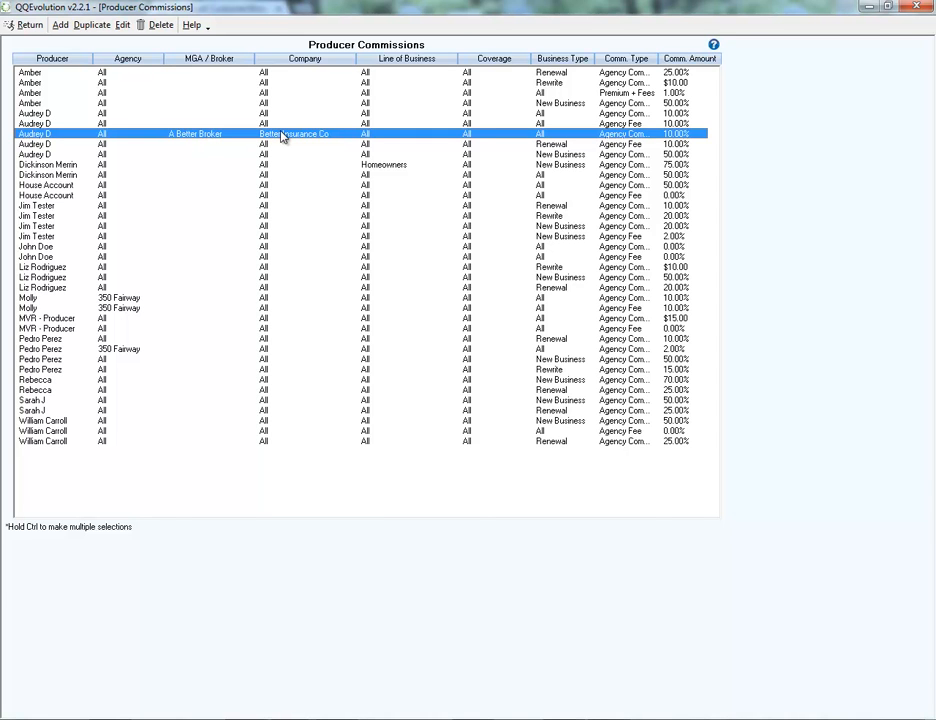
left_click(19, 31)
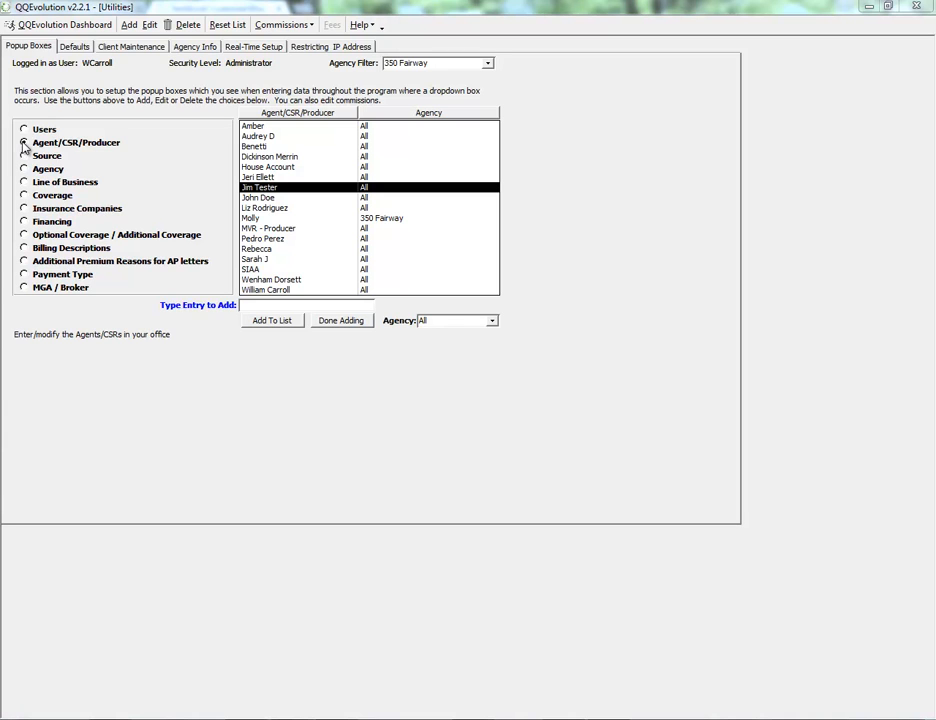
Show the Insurance Companies list and call up its reset, declining to erase the list.
left_click(24, 208)
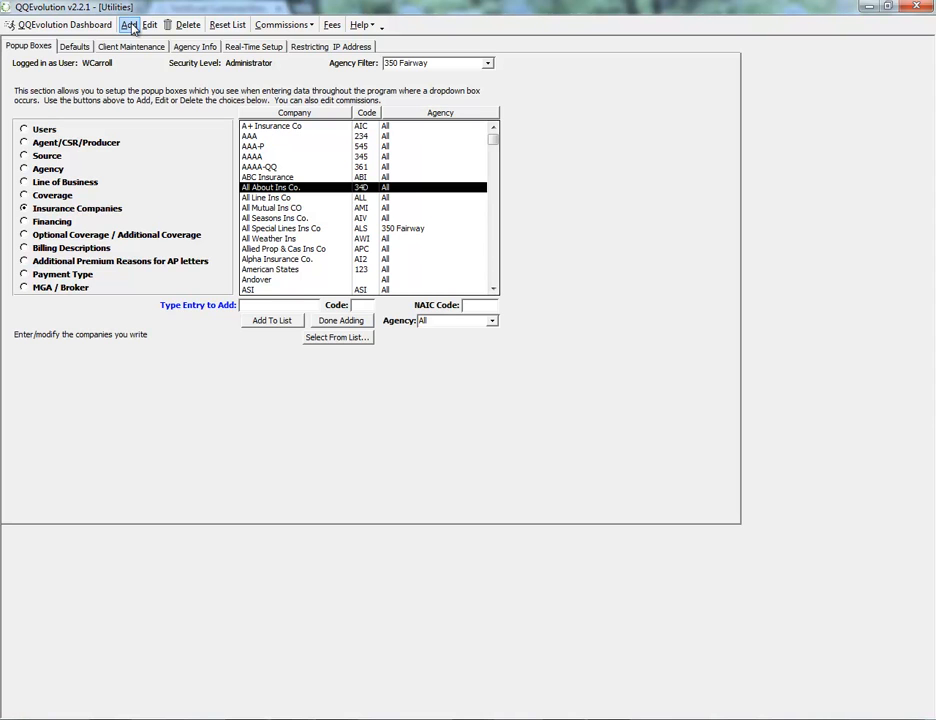
left_click(225, 26)
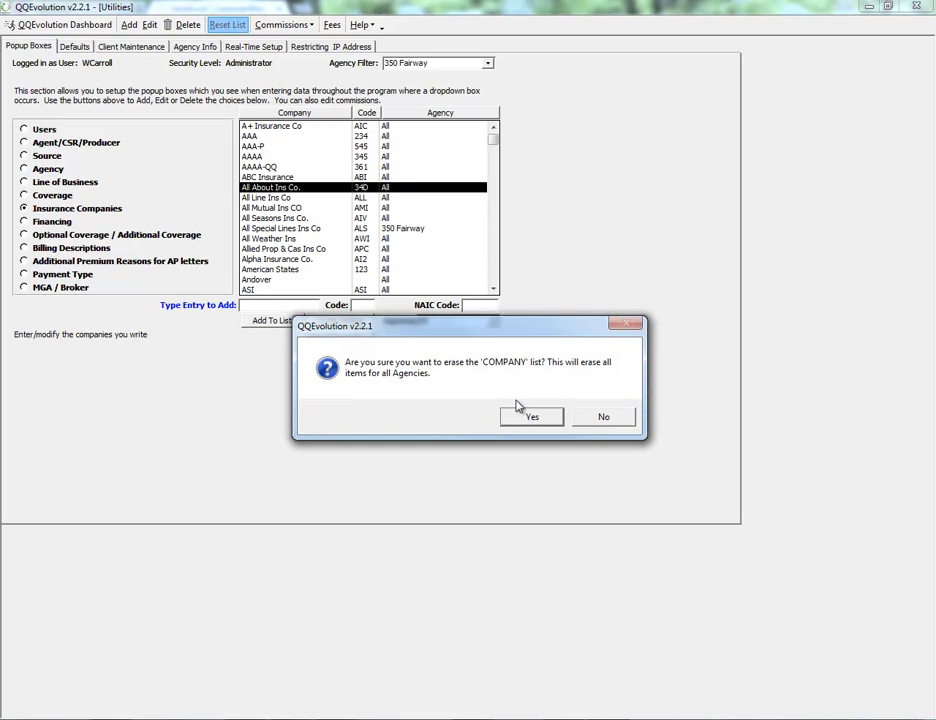
left_click(604, 416)
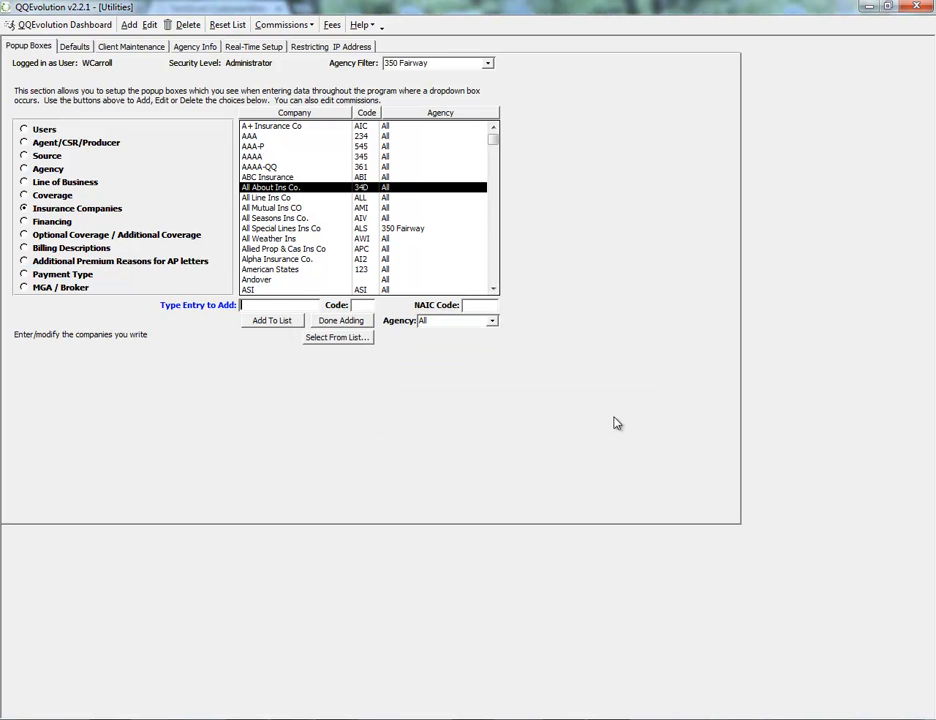
Open the insurance company commissions chart and look over the choices in its Line and Company filters.
left_click(294, 27)
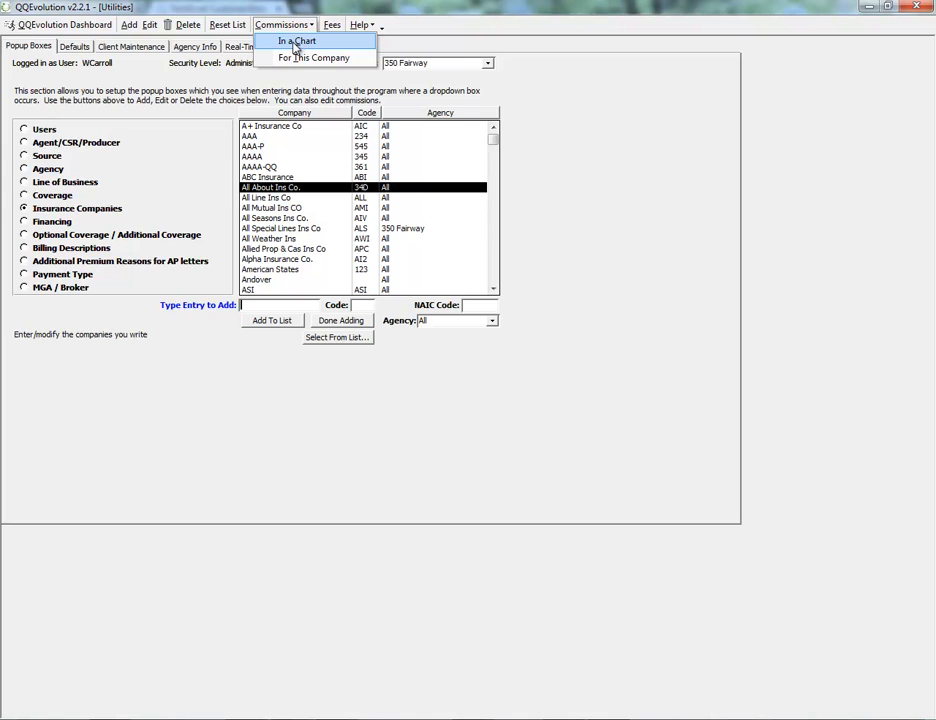
left_click(294, 45)
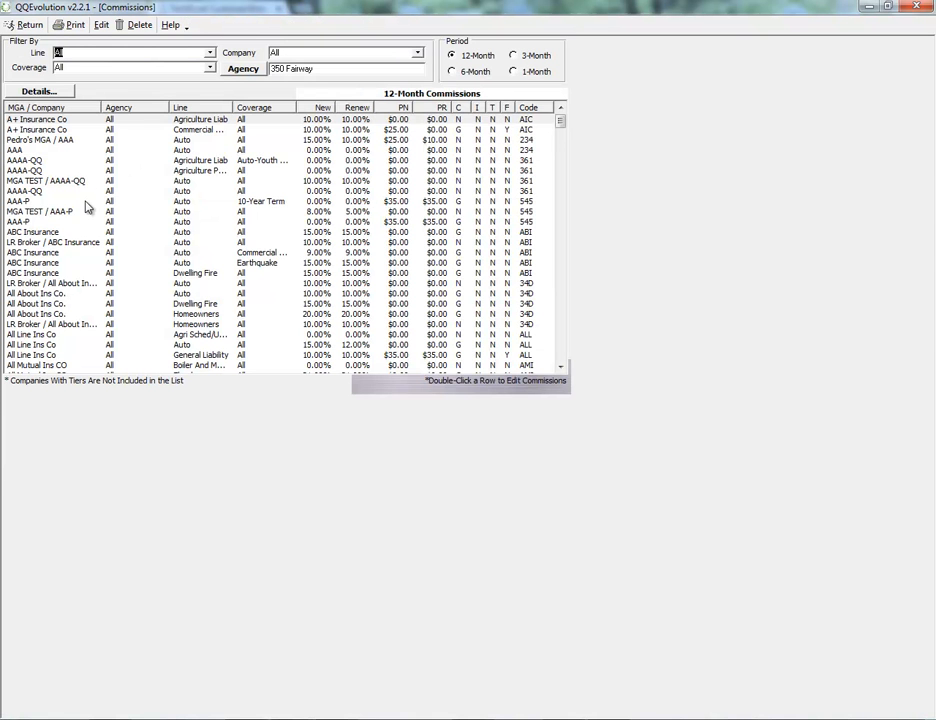
left_click(209, 53)
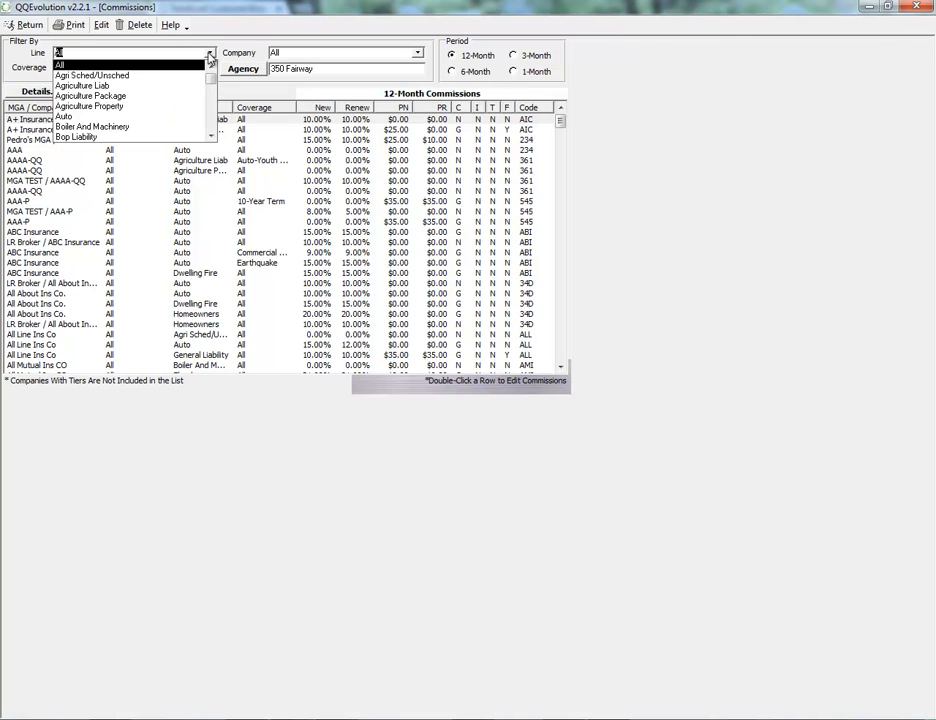
left_click(210, 56)
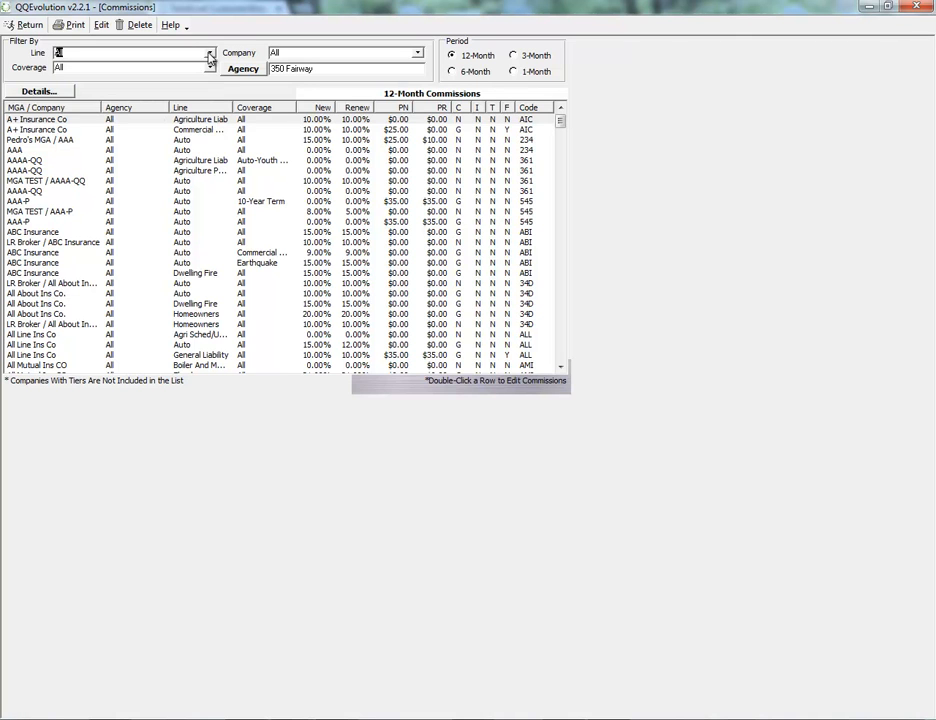
left_click(418, 53)
left_click(422, 55)
Compare the chart's commissions for the 3-month, 6-month and 12-month periods and read the commission chart key.
left_click(513, 56)
left_click(458, 72)
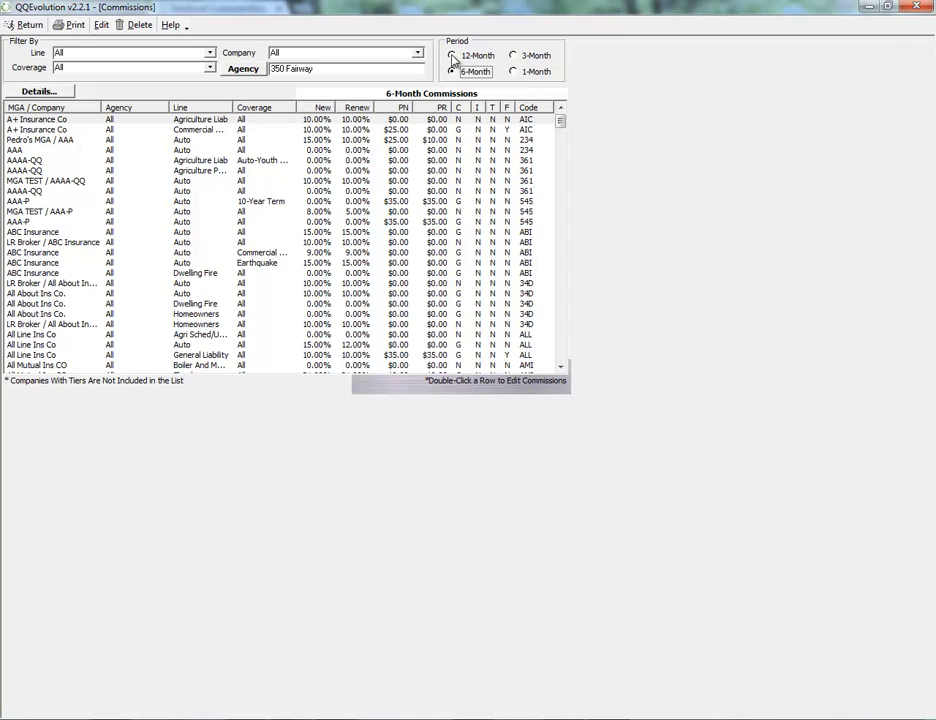
left_click(451, 56)
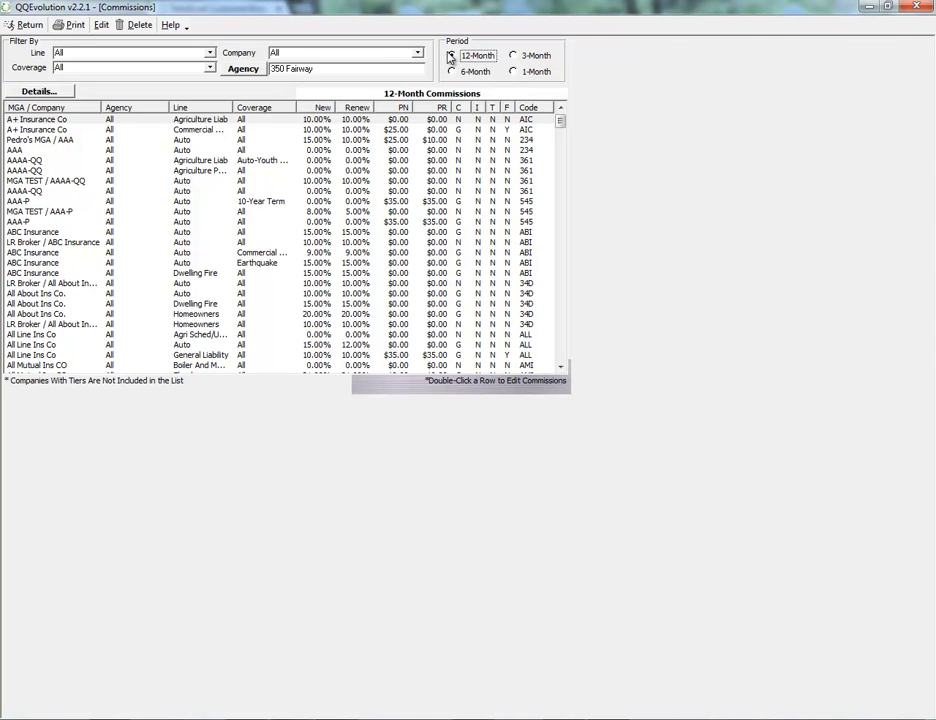
left_click(453, 72)
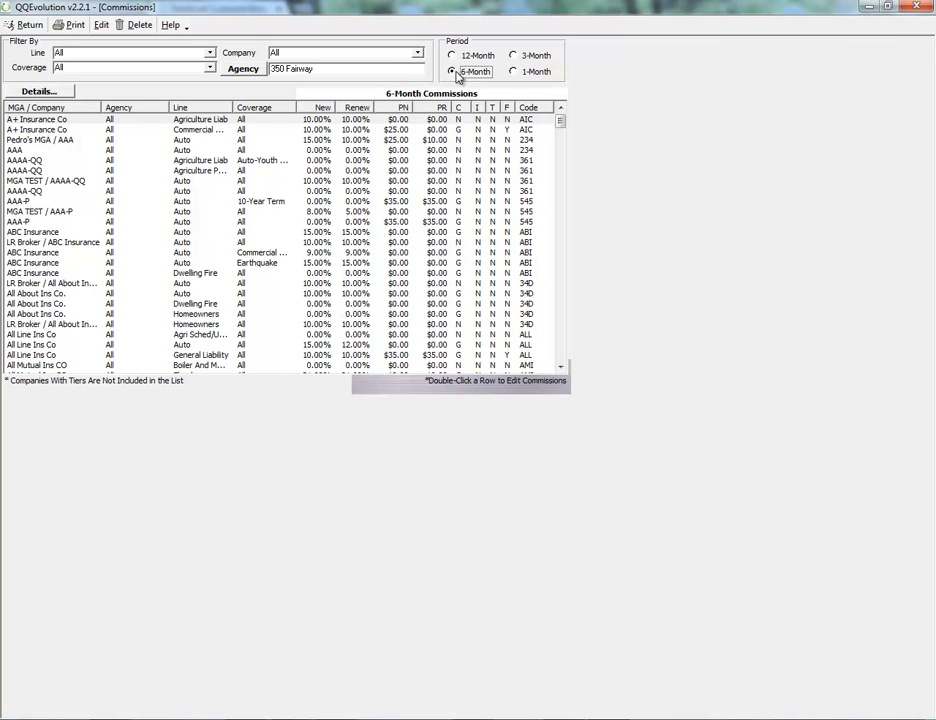
left_click(451, 56)
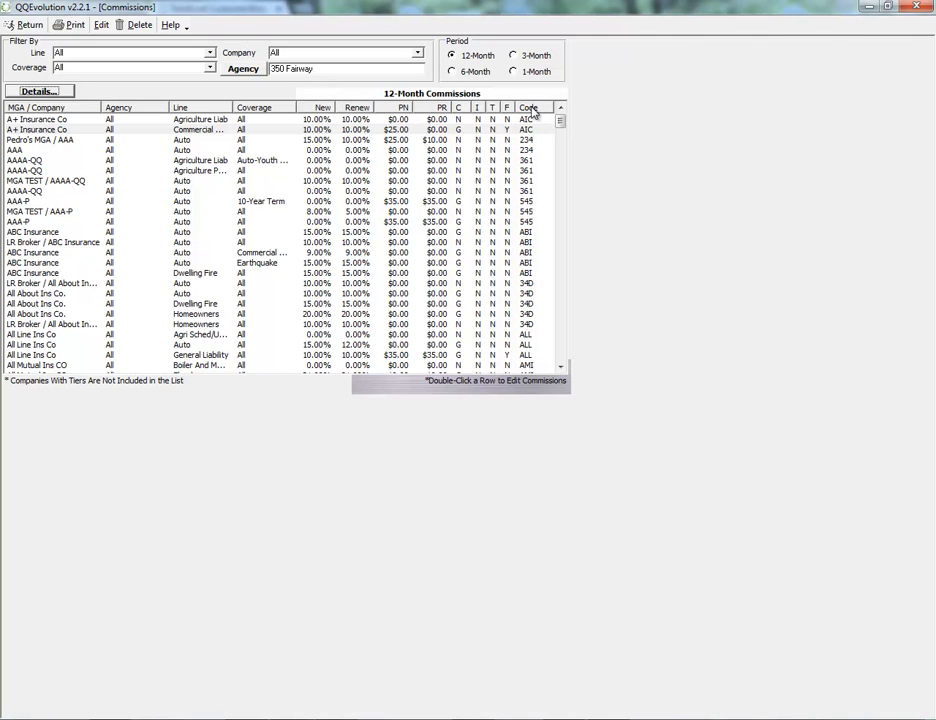
left_click(38, 92)
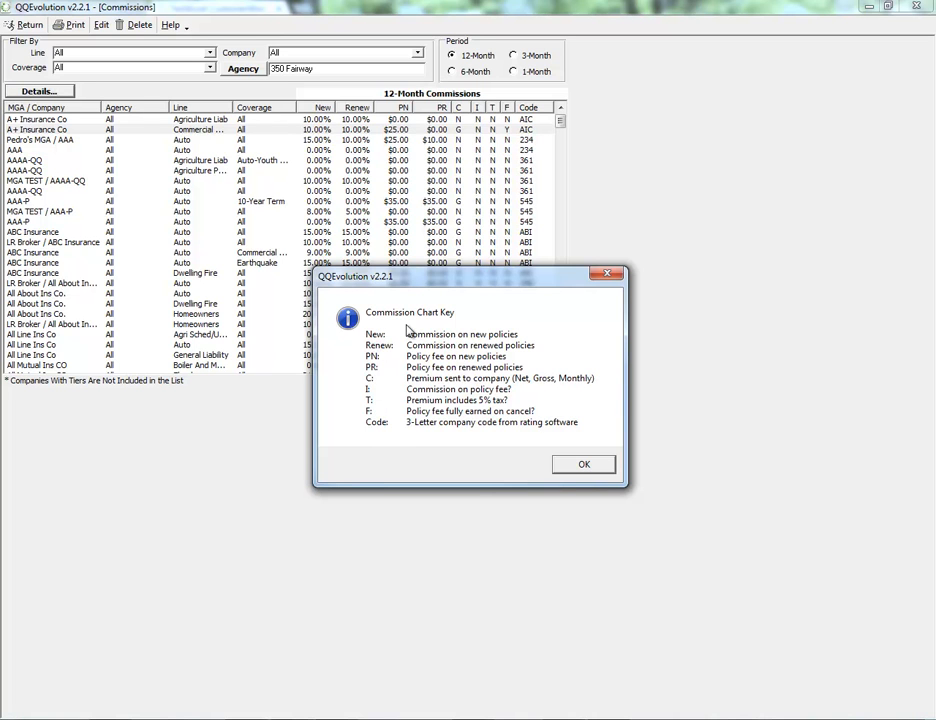
left_click(583, 464)
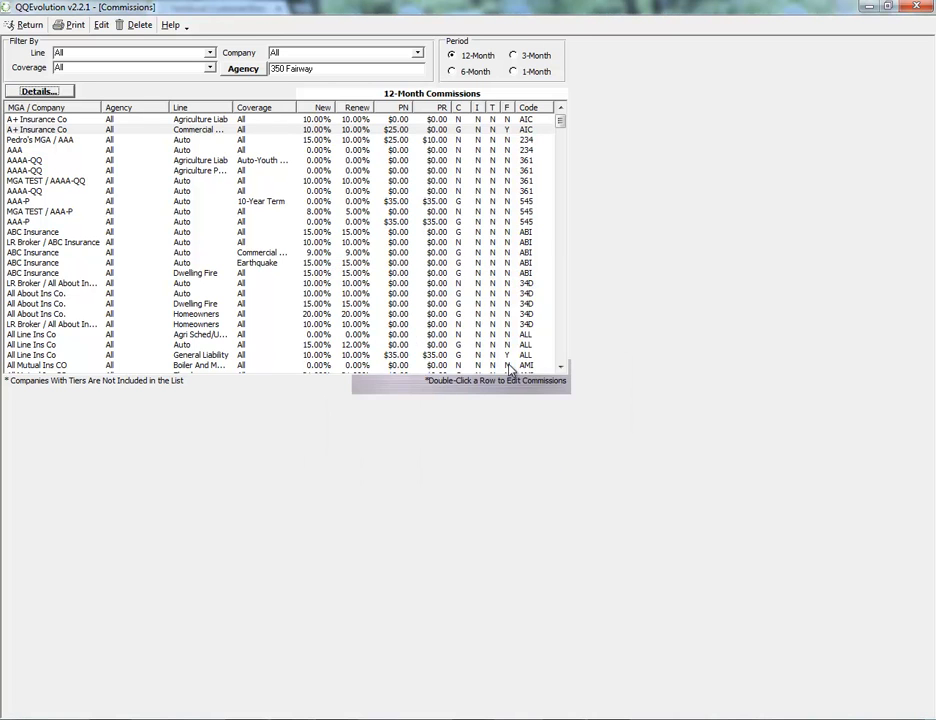
View the commission settings of A+ Insurance Co for Commercial Auto and return to the Utilities.
left_click(38, 119)
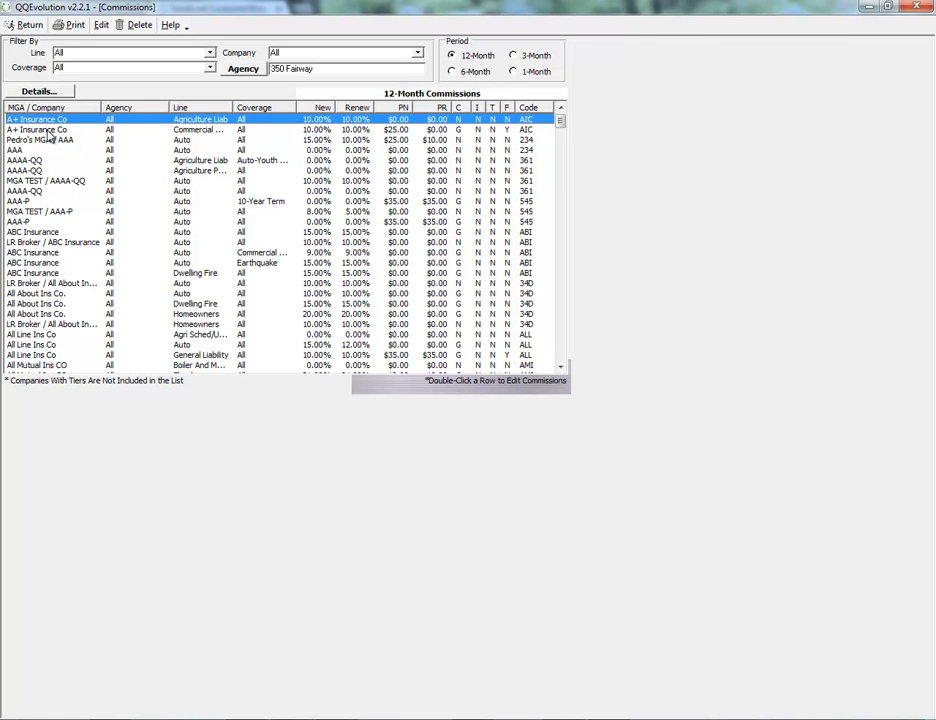
left_click(48, 130)
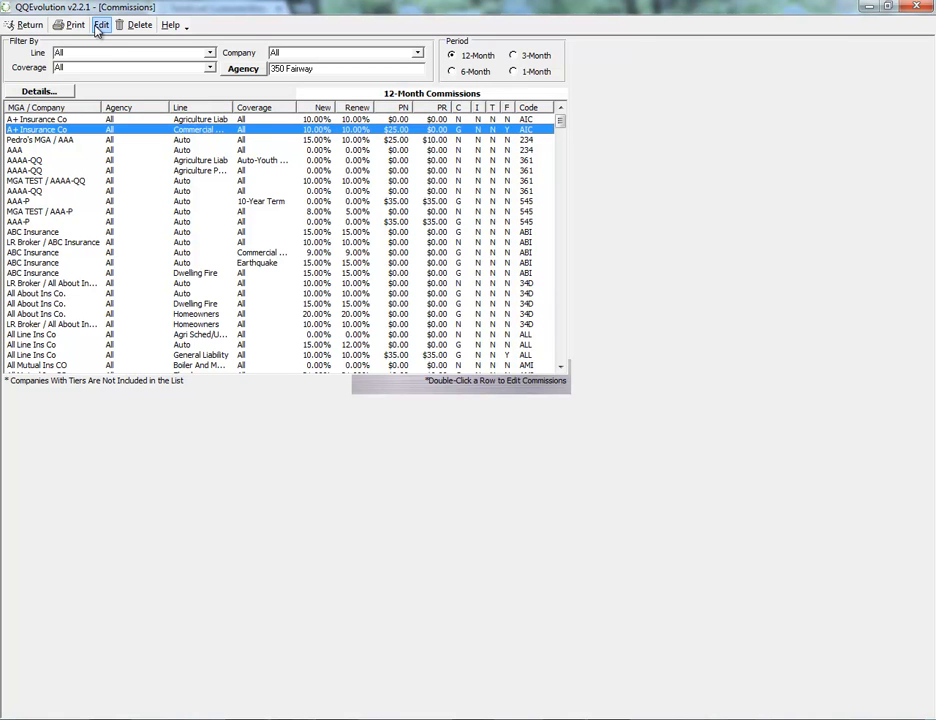
double_click(50, 131)
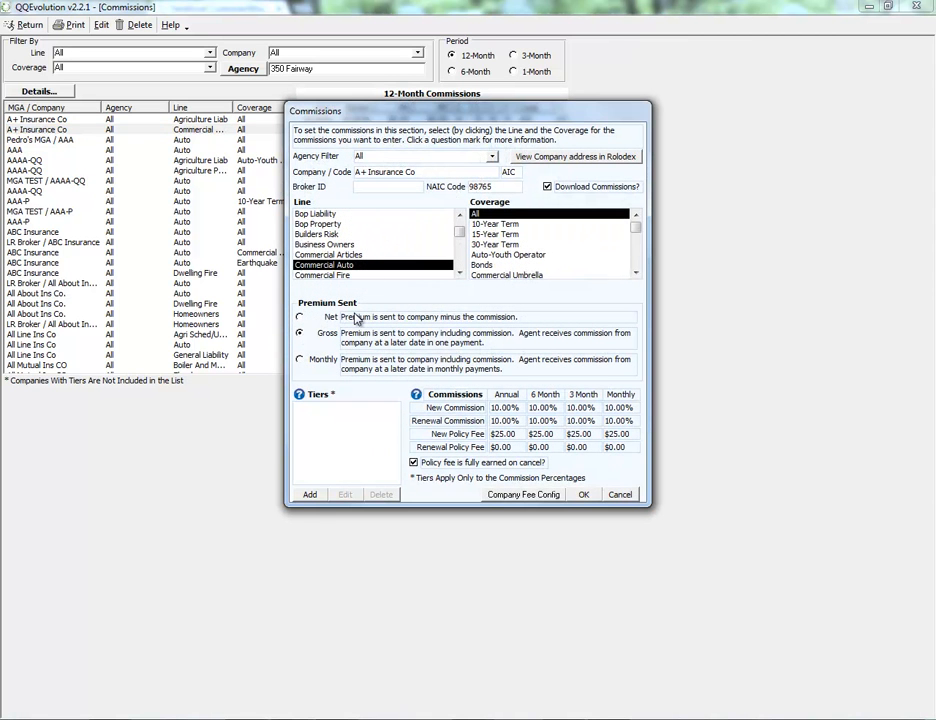
left_click(614, 496)
left_click(20, 27)
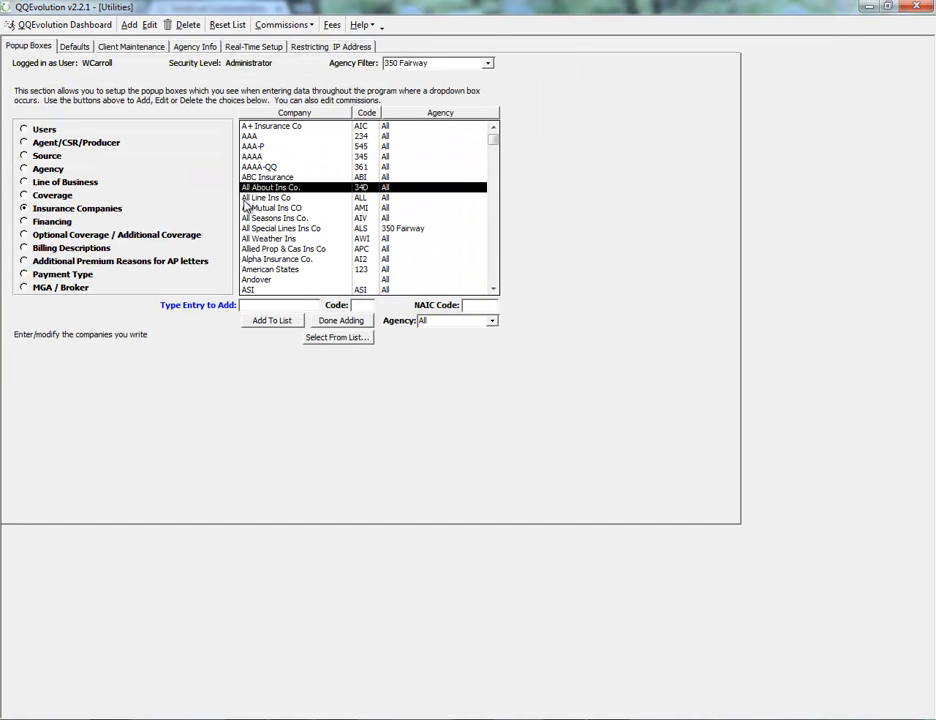
View the commission settings for the selected company, All About Ins Co., cancel them, and check the commission viewing options again.
left_click(284, 25)
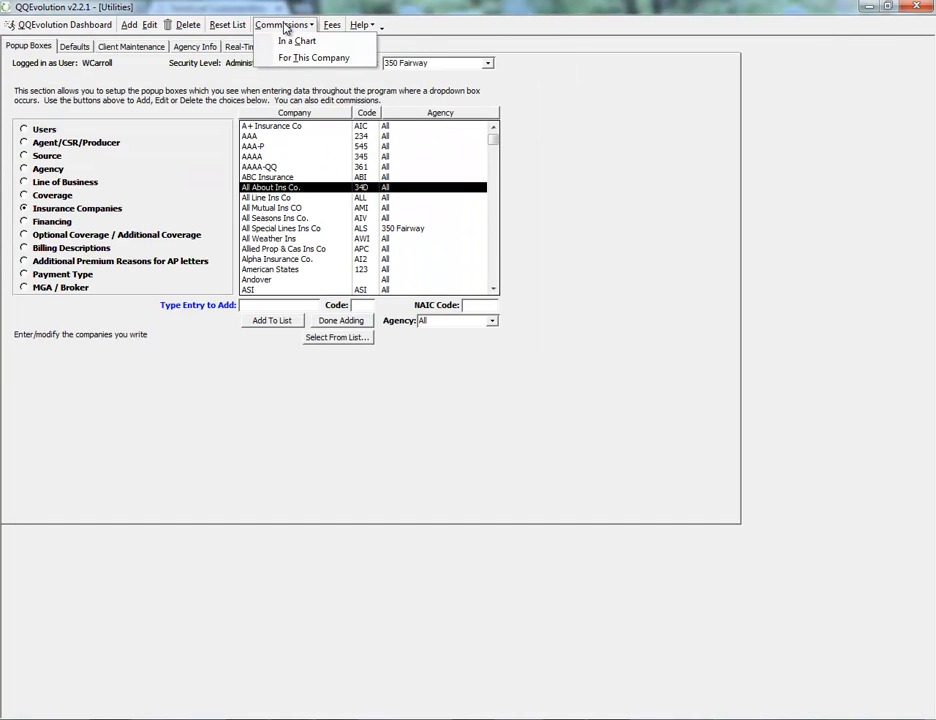
left_click(320, 60)
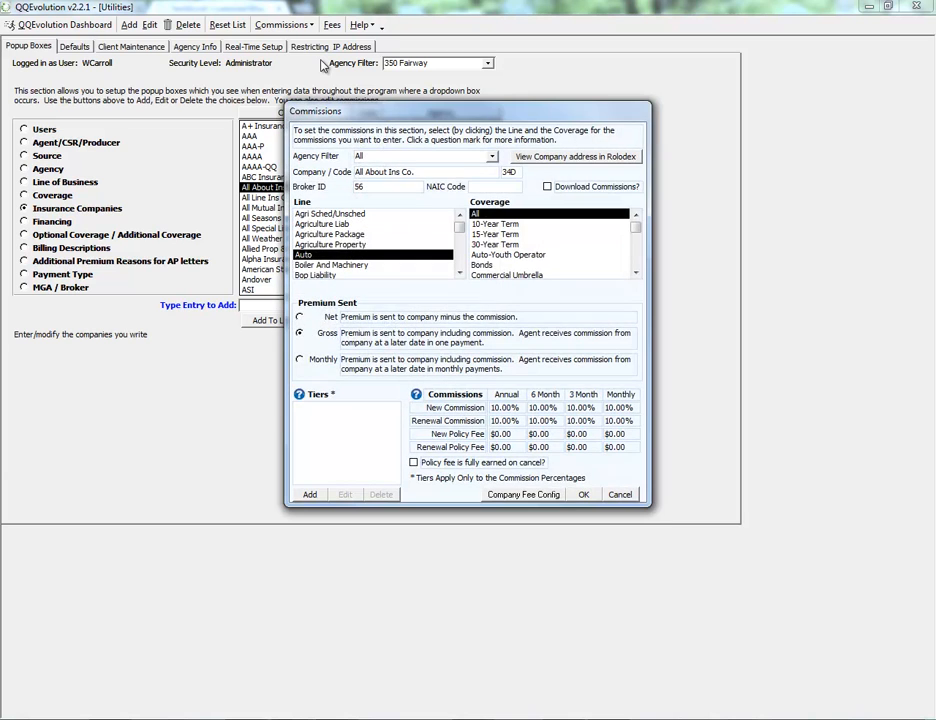
left_click(627, 499)
left_click(621, 494)
left_click(302, 27)
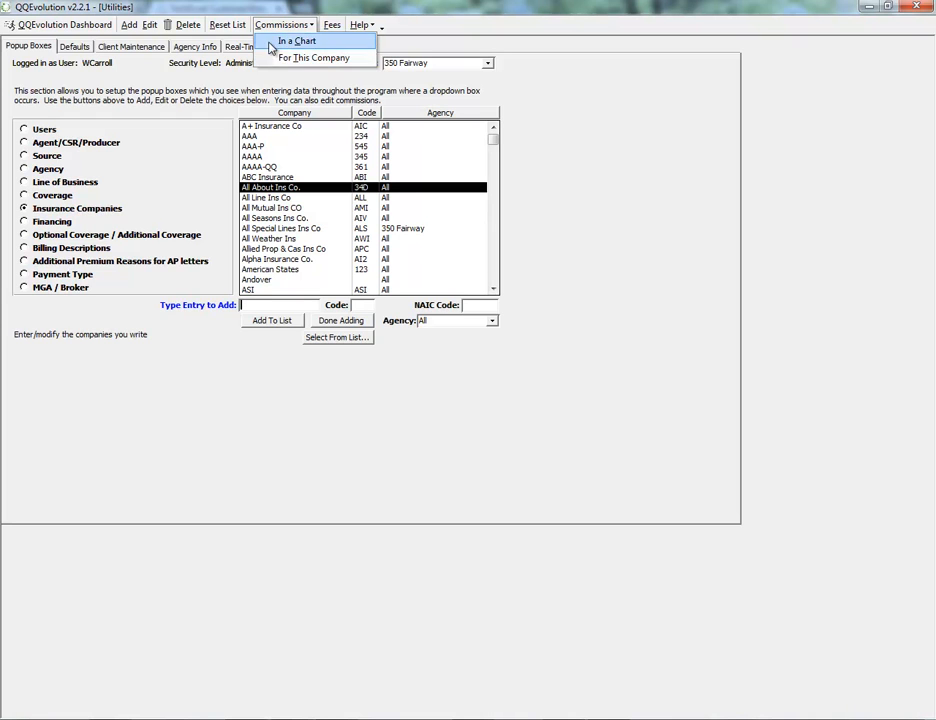
left_click(599, 104)
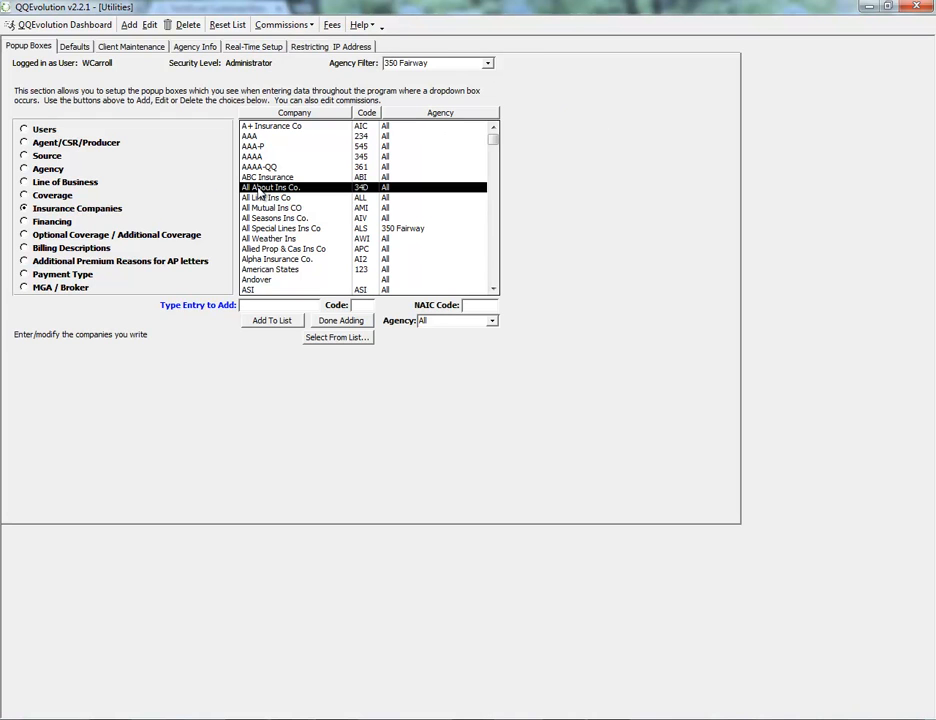
Open the commission settings of All About Ins Co. and enable Download Commissions.
double_click(259, 193)
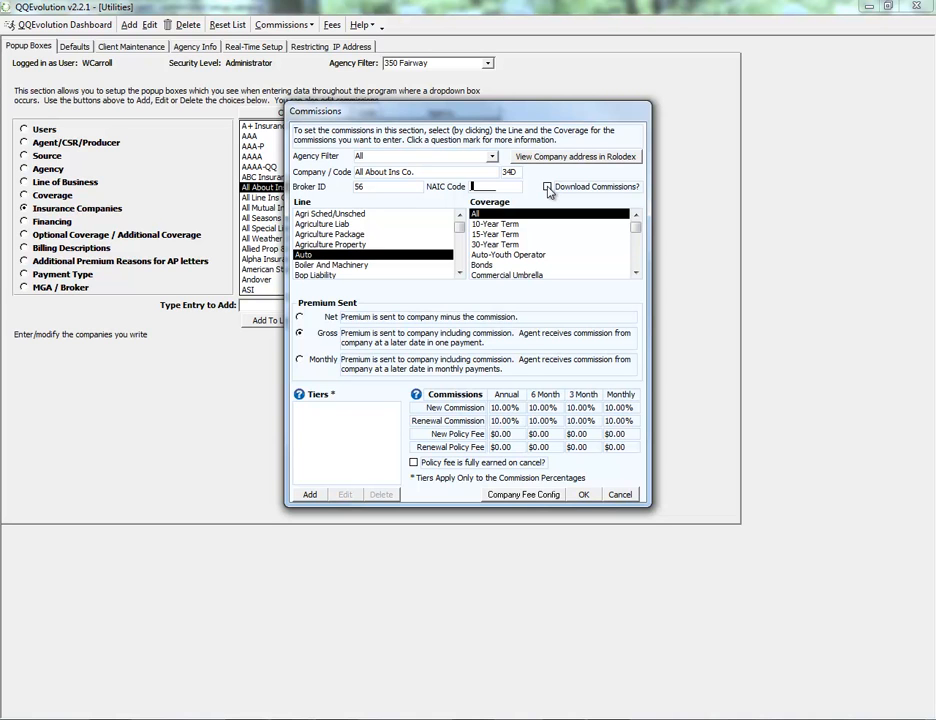
left_click(547, 187)
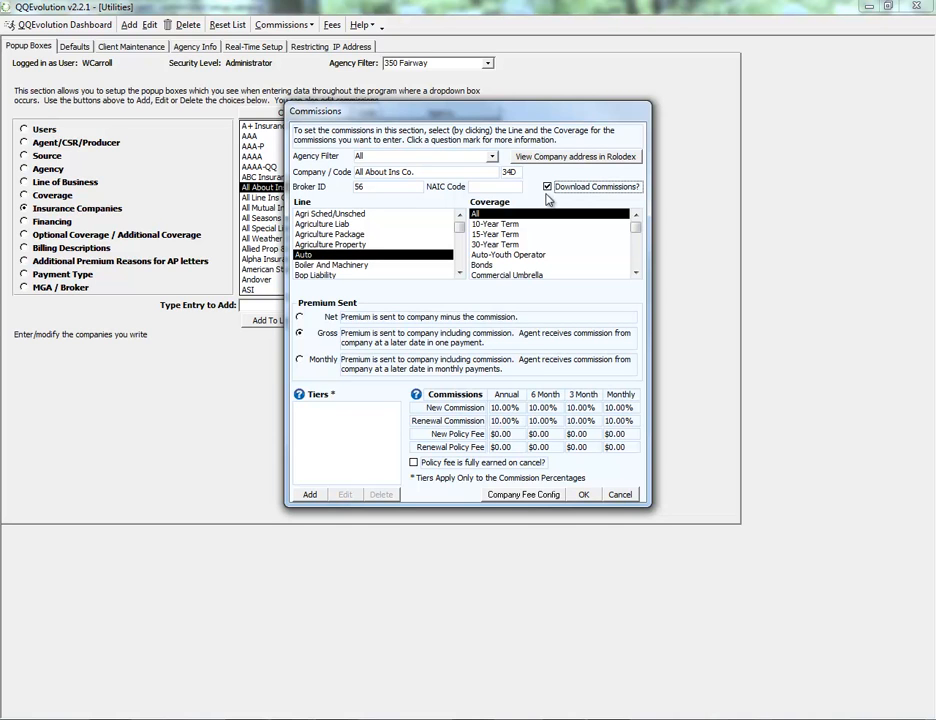
left_click(547, 187)
Set Premium Sent to Monthly for the Auto line with All coverages, and turn off Download Commissions.
mouse_move(461, 232)
left_mouse_down()
mouse_move(461, 268)
mouse_move(462, 227)
left_mouse_up()
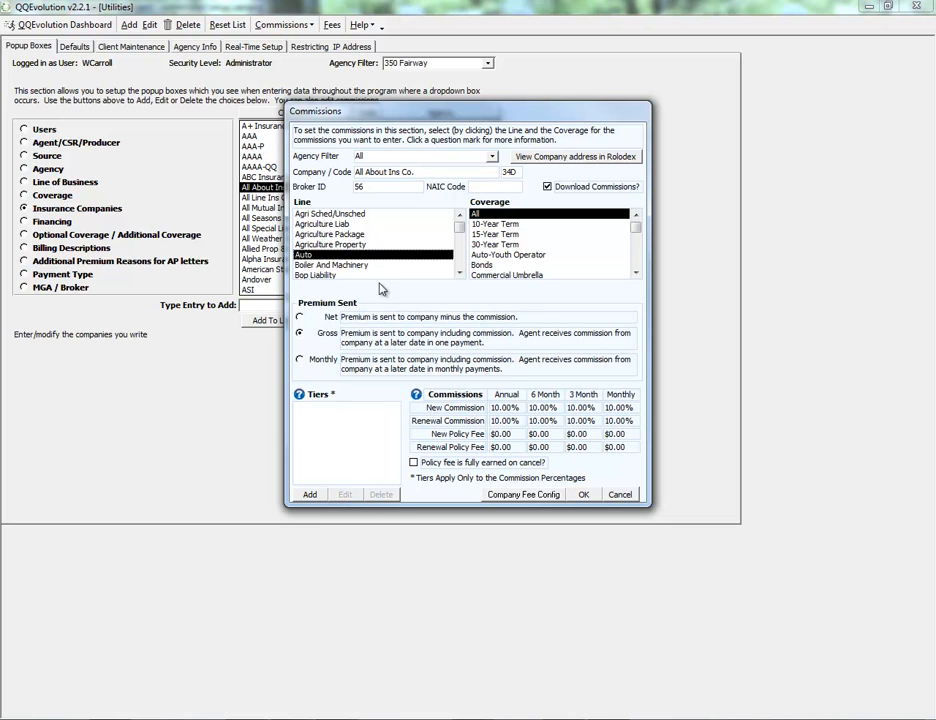
mouse_move(636, 231)
left_mouse_down()
mouse_move(638, 261)
mouse_move(636, 226)
left_mouse_up()
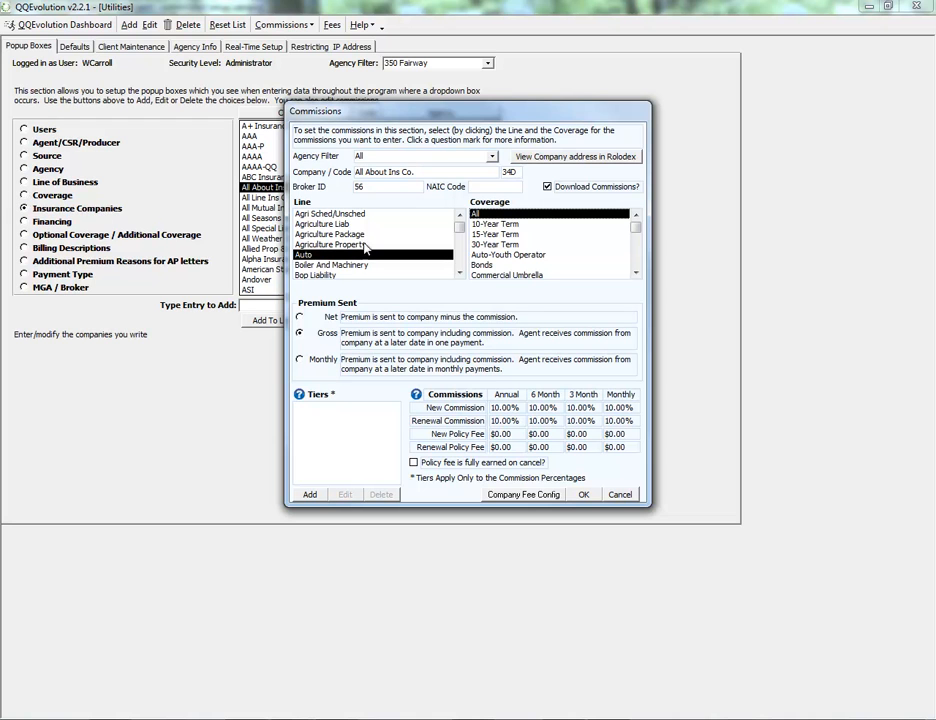
left_click(478, 216)
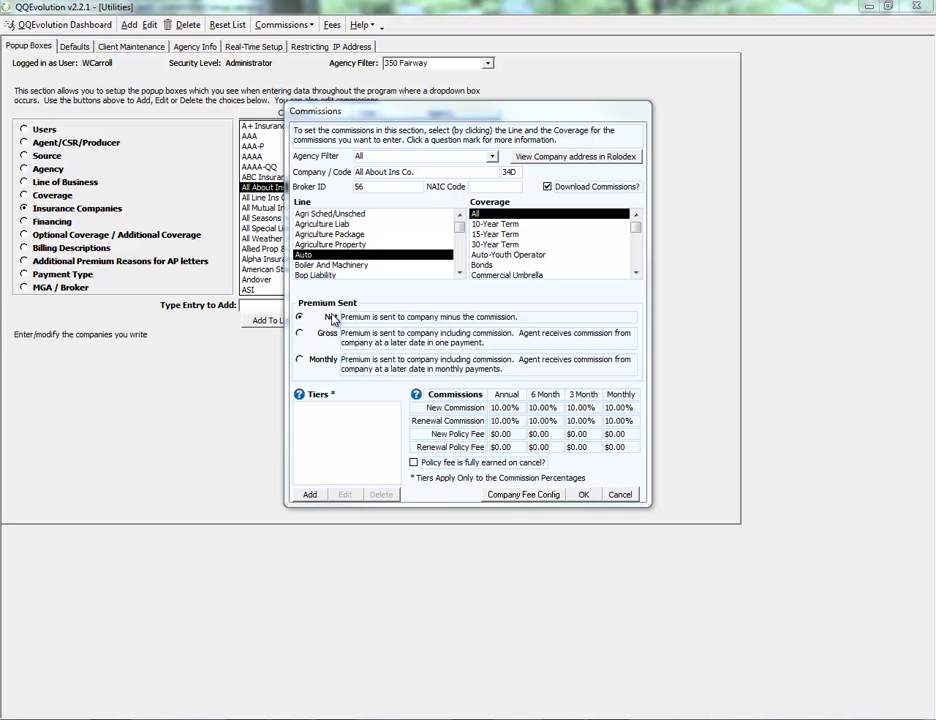
left_click(301, 335)
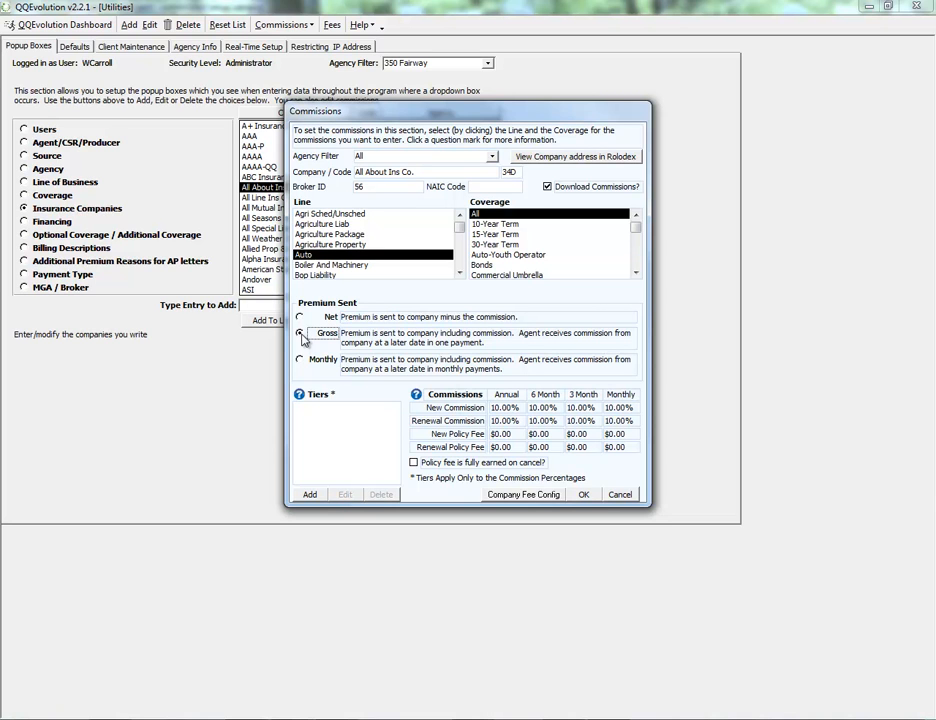
left_click(302, 360)
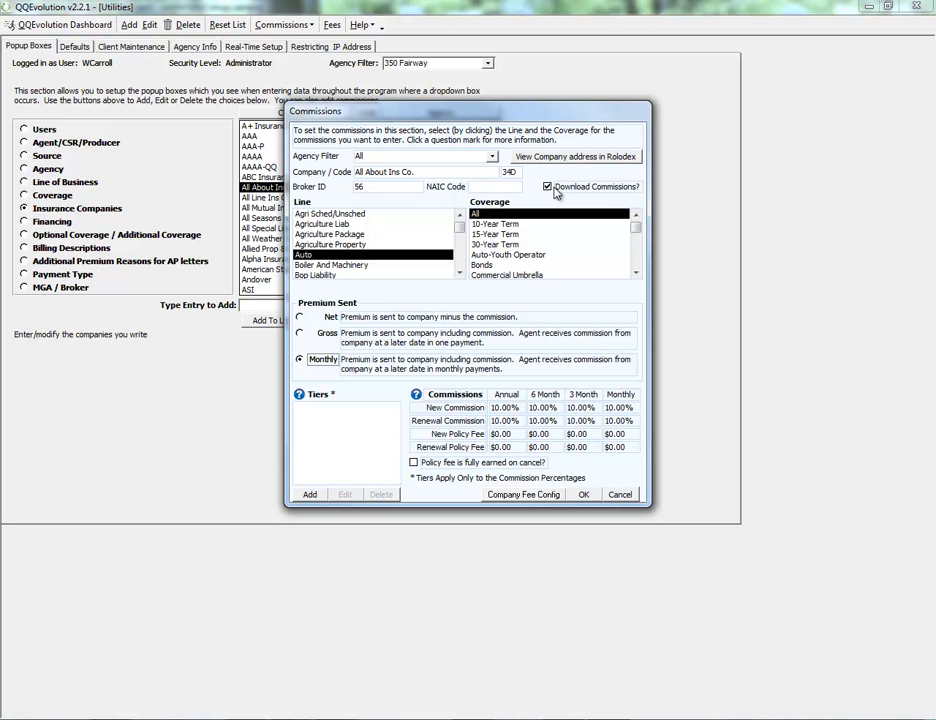
left_click(556, 188)
Compare the commission settings of the Agriculture Property line with those of the Auto line.
scroll(437, 268, "down", 1)
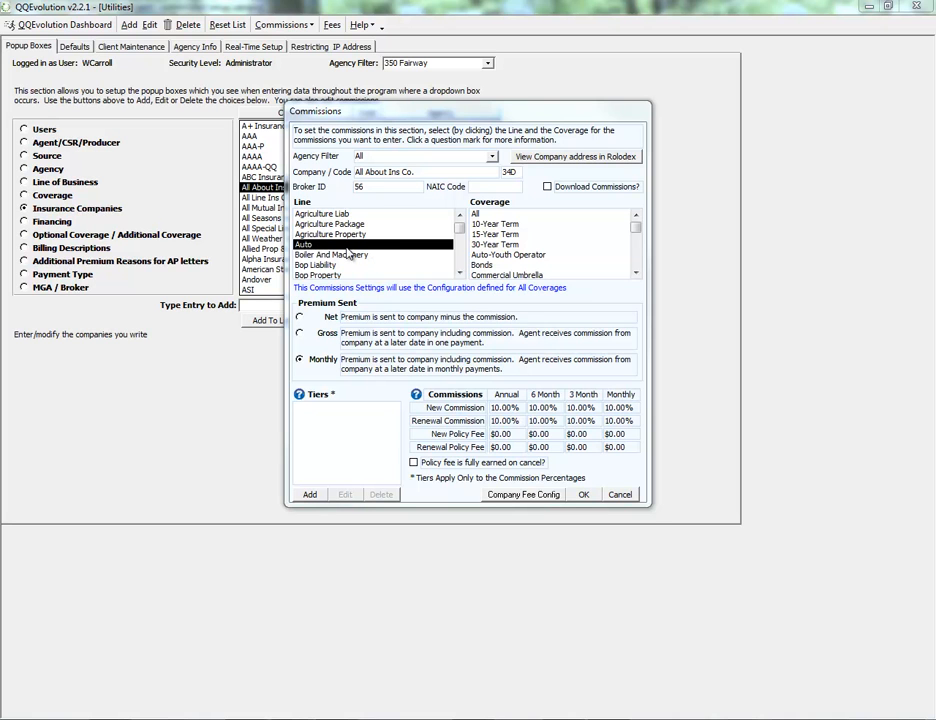
left_click(340, 233)
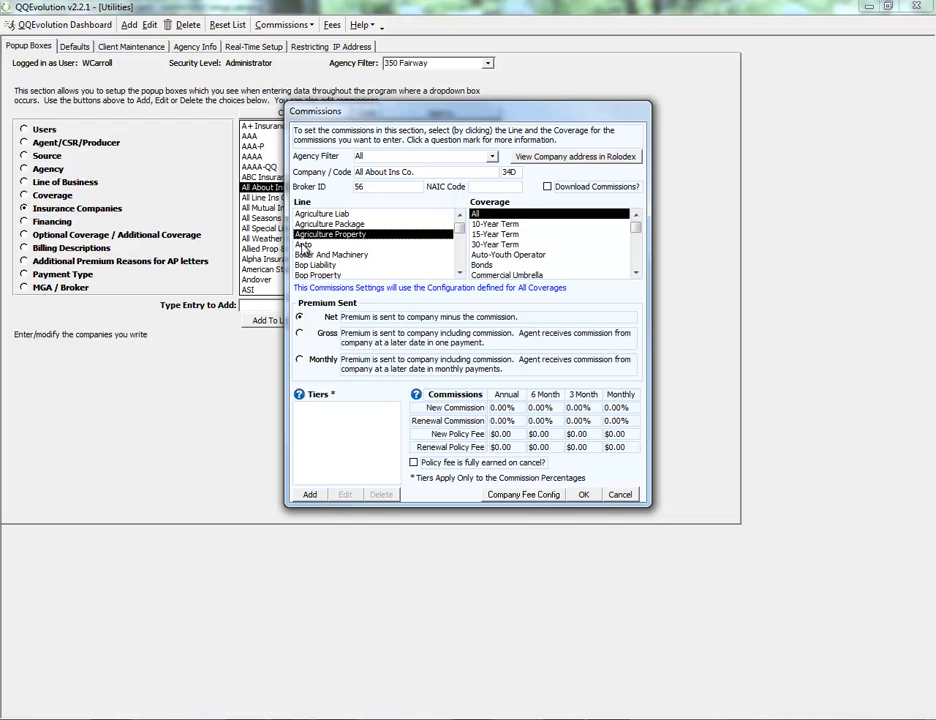
left_click(300, 244)
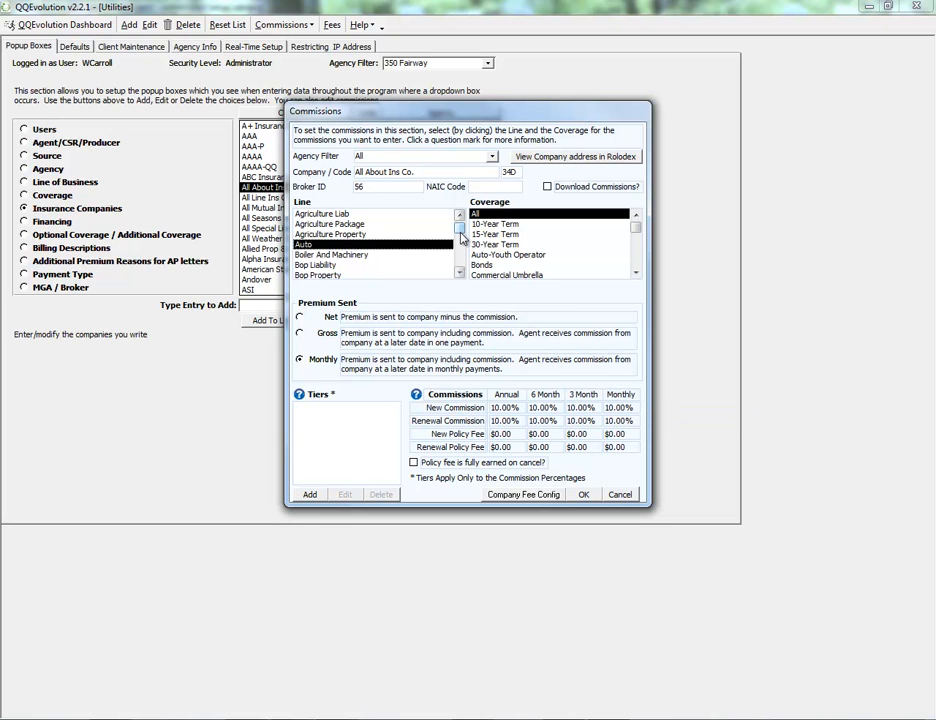
For the Commercial Auto line with Comp/Coll coverage, set Premium Sent to Monthly.
left_click_drag(462, 236, 462, 243)
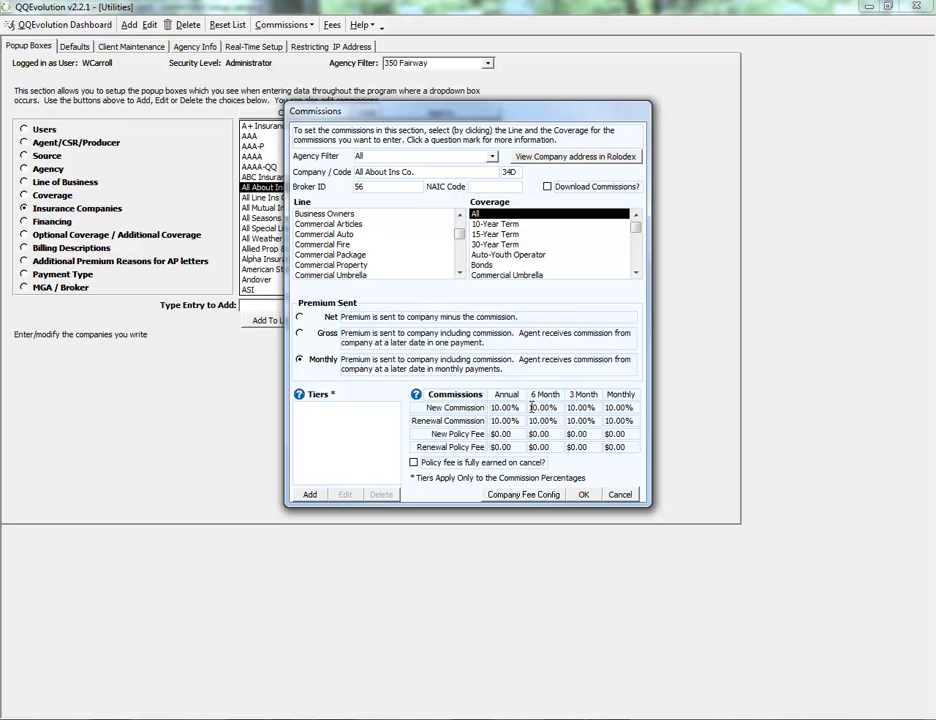
left_click(321, 235)
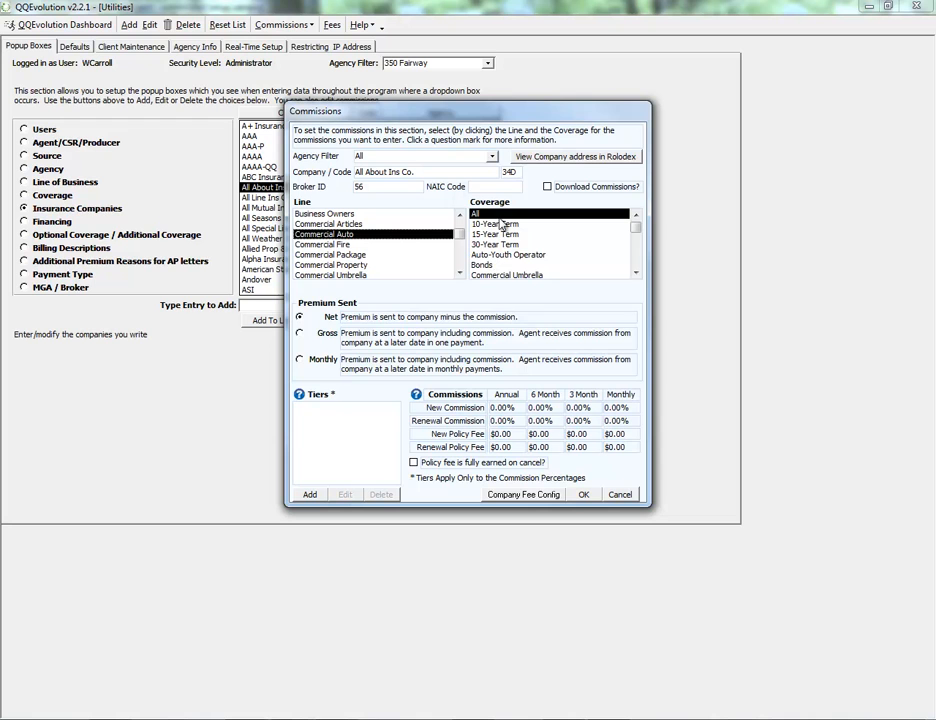
left_click(636, 272)
left_click(636, 272)
left_click(636, 272)
left_click(636, 272)
left_click(636, 272)
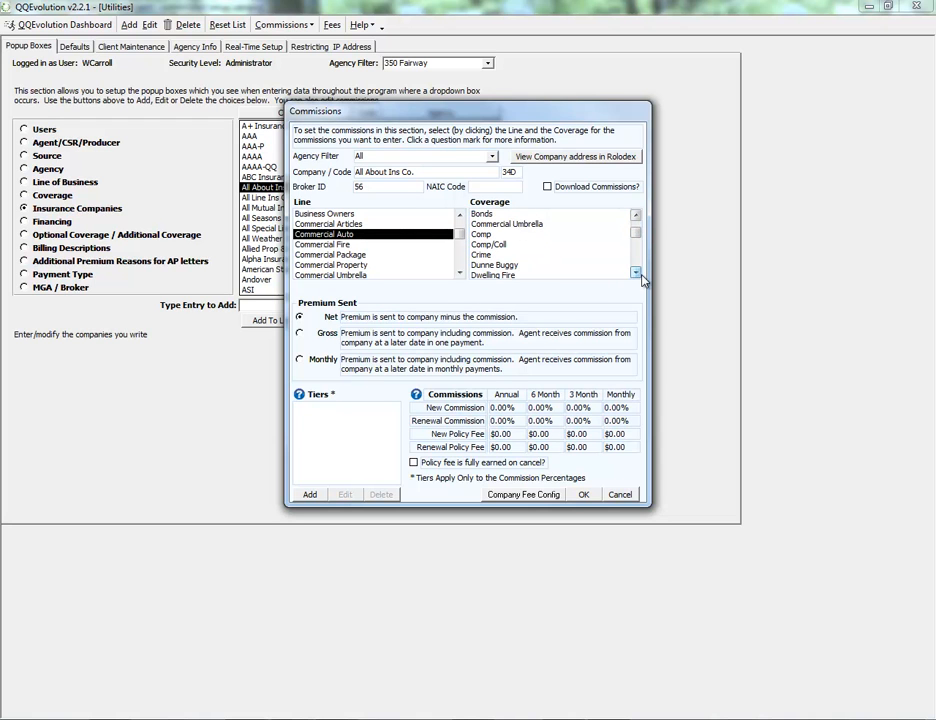
left_click(491, 247)
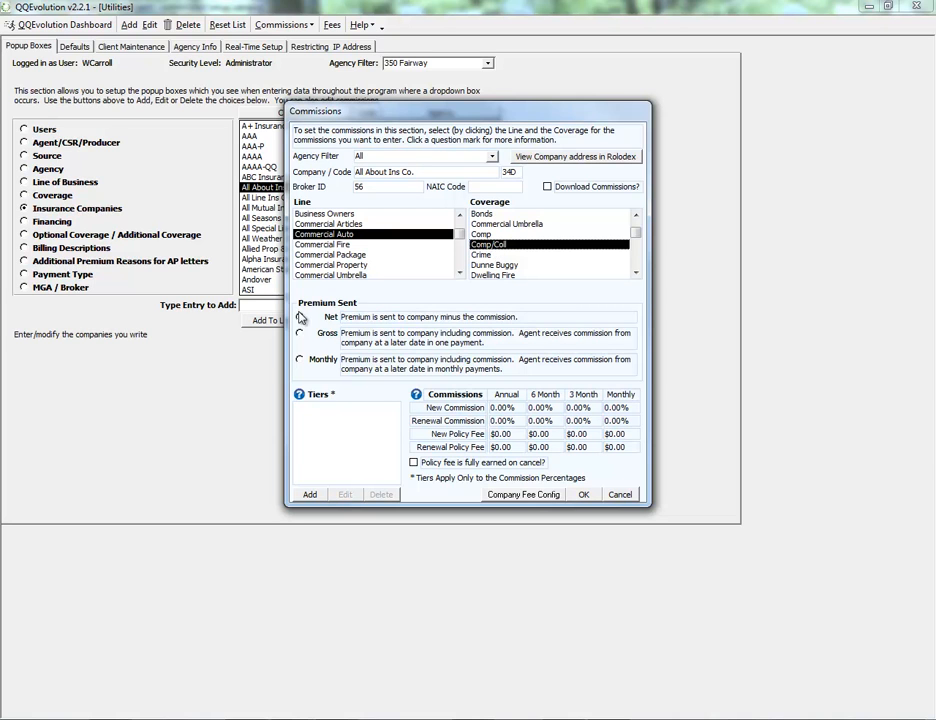
left_click(320, 362)
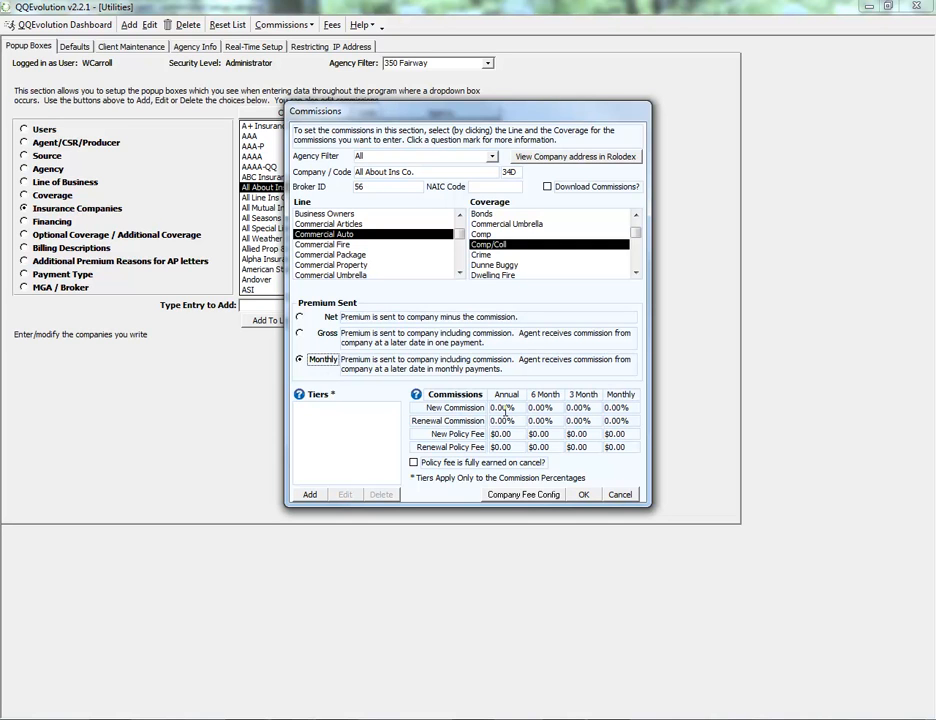
Set the New Commission for Commercial Auto Comp/Coll to 15% annual, 12% six-month, 10% three-month and 8% monthly.
left_click(495, 408)
type("15")
key("Tab")
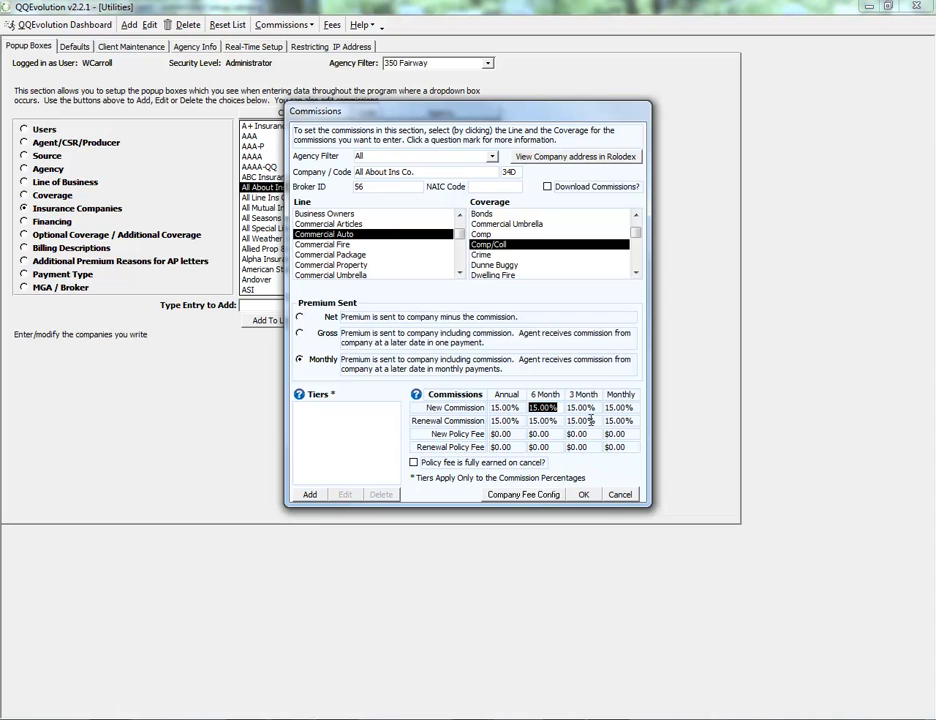
type("12")
key("Tab")
type("10")
key("Tab")
type("8")
key("Tab")
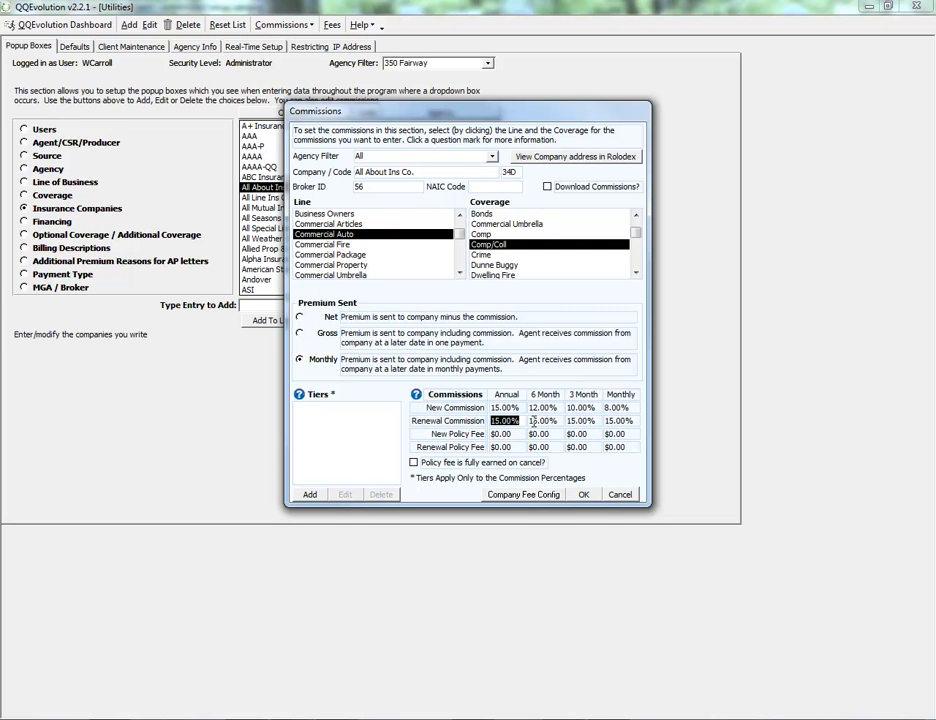
Set the Renewal Commission for Commercial Auto Comp/Coll to 12% annual, 10% six-month, 8% three-month and 5% monthly.
type("12")
key("Tab")
type("10")
key("Tab")
type("8")
key("Tab")
type("5")
key("Tab")
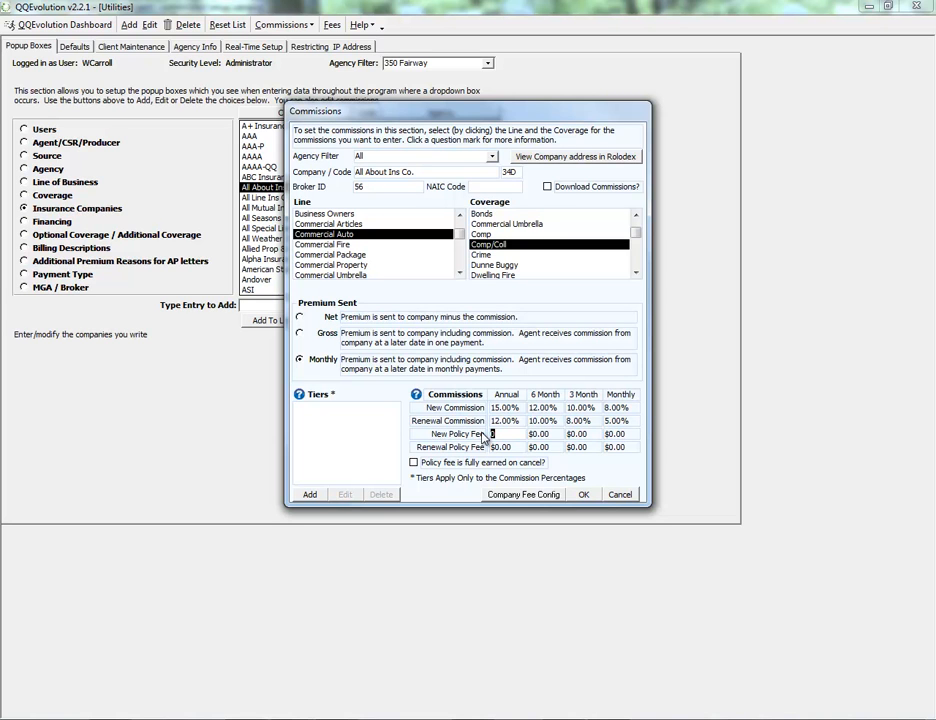
Set the new and renewal policy fees for Comp/Coll to $25.00 for all terms and mark the policy fee fully earned on cancel.
type("25")
key("Tab")
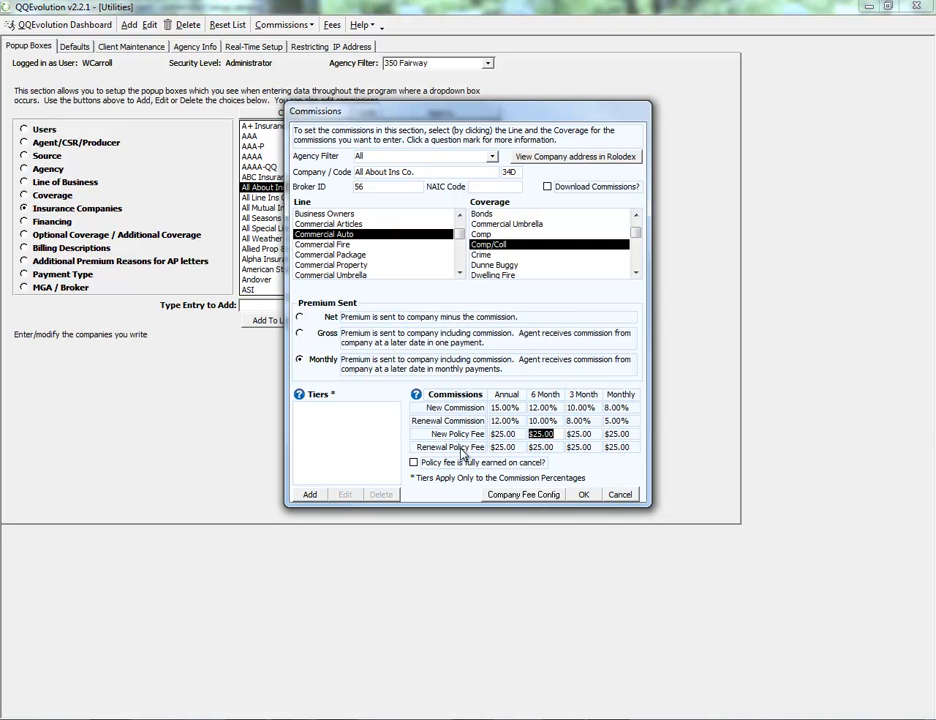
left_click(510, 432)
type("25")
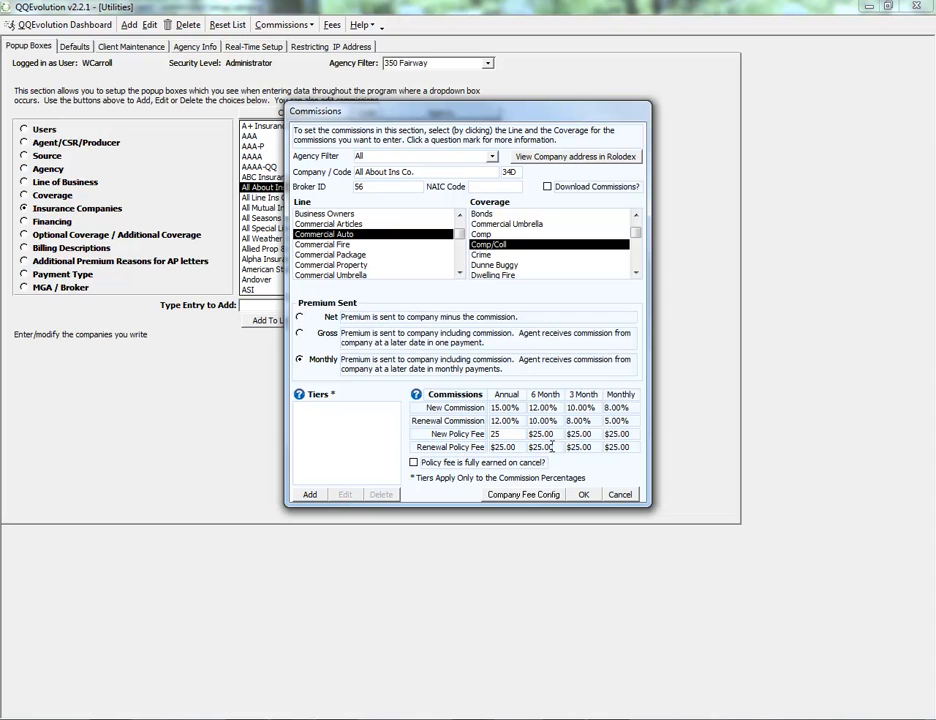
left_click(414, 465)
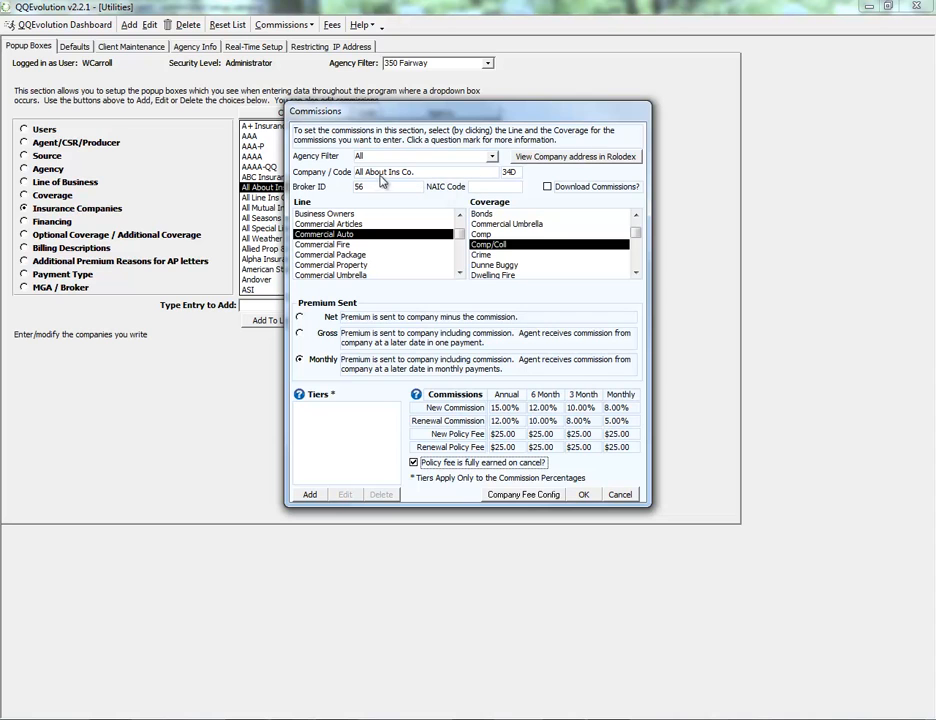
Compare the Comp and Comp/Coll commission settings of Commercial Auto, and check the Commercial Fire line.
left_click(482, 234)
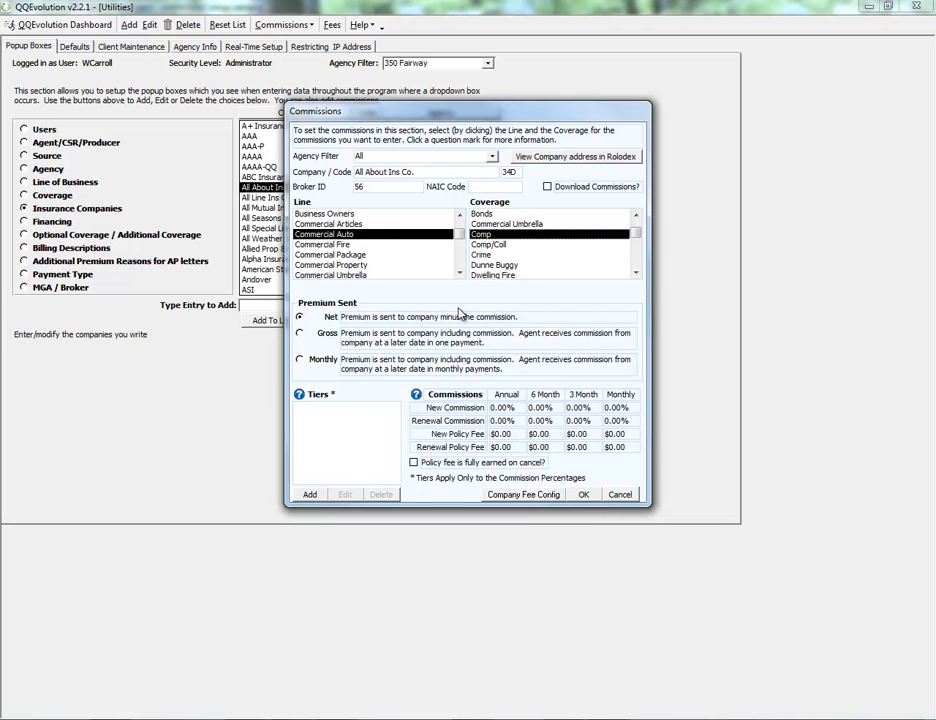
left_click(489, 245)
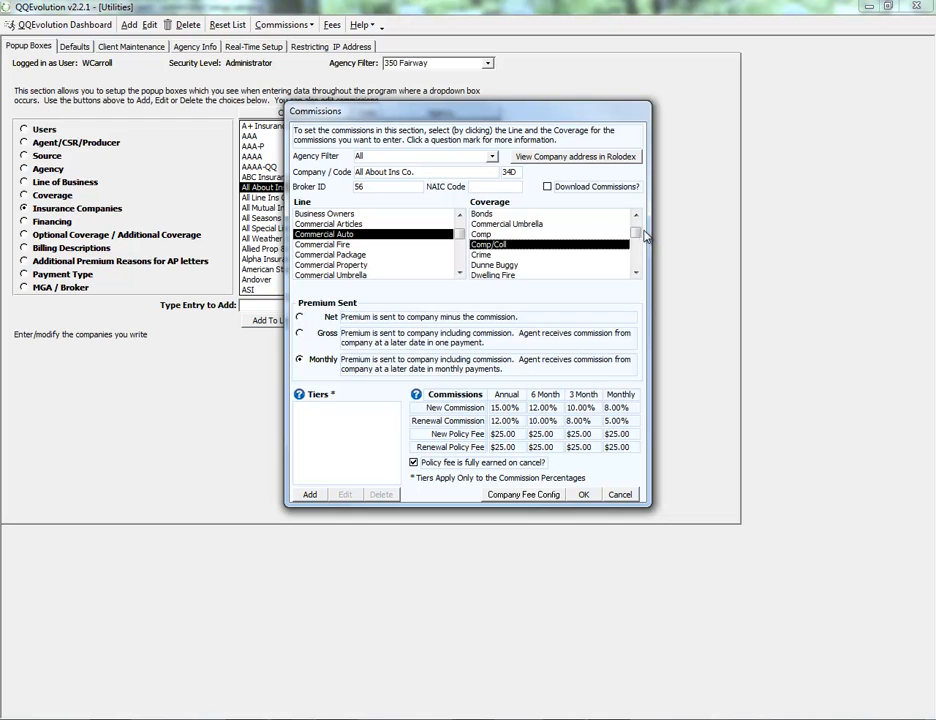
left_click_drag(637, 233, 636, 222)
left_click(339, 244)
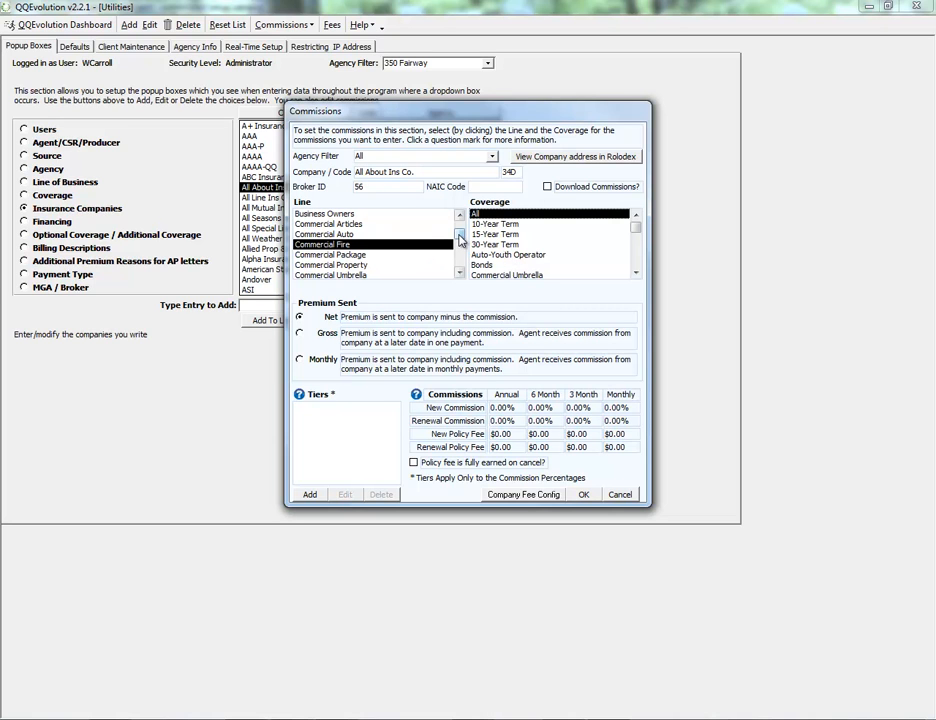
For Commercial Auto with All coverages, set Premium Sent to Monthly, all new and renewal commissions to 15%, and all policy fees to $25.00.
left_click(333, 235)
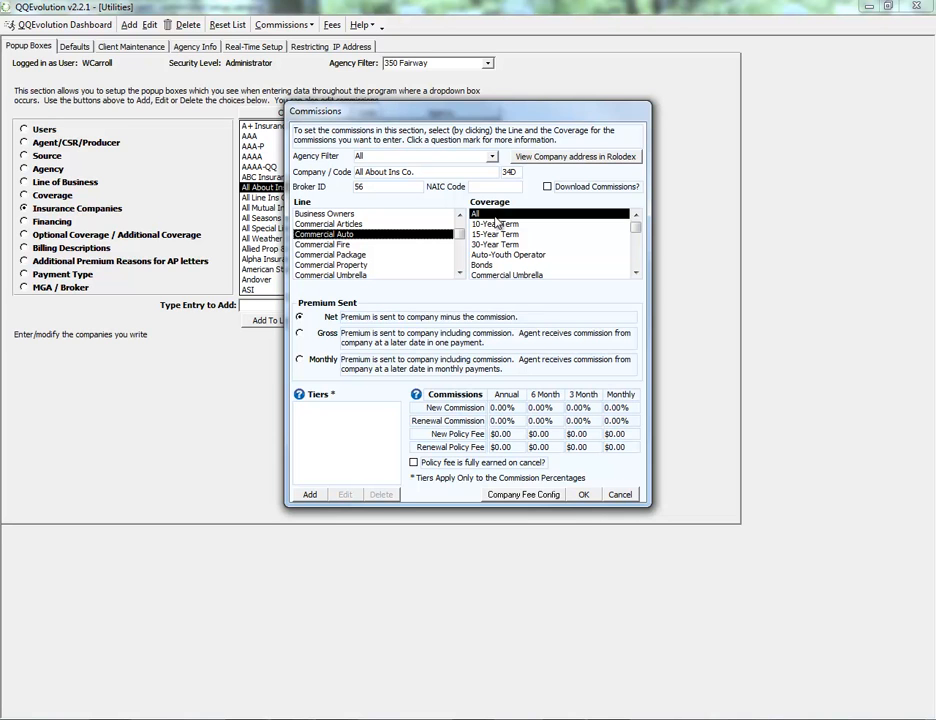
left_click(300, 364)
left_click(492, 407)
type("15")
left_click(547, 409)
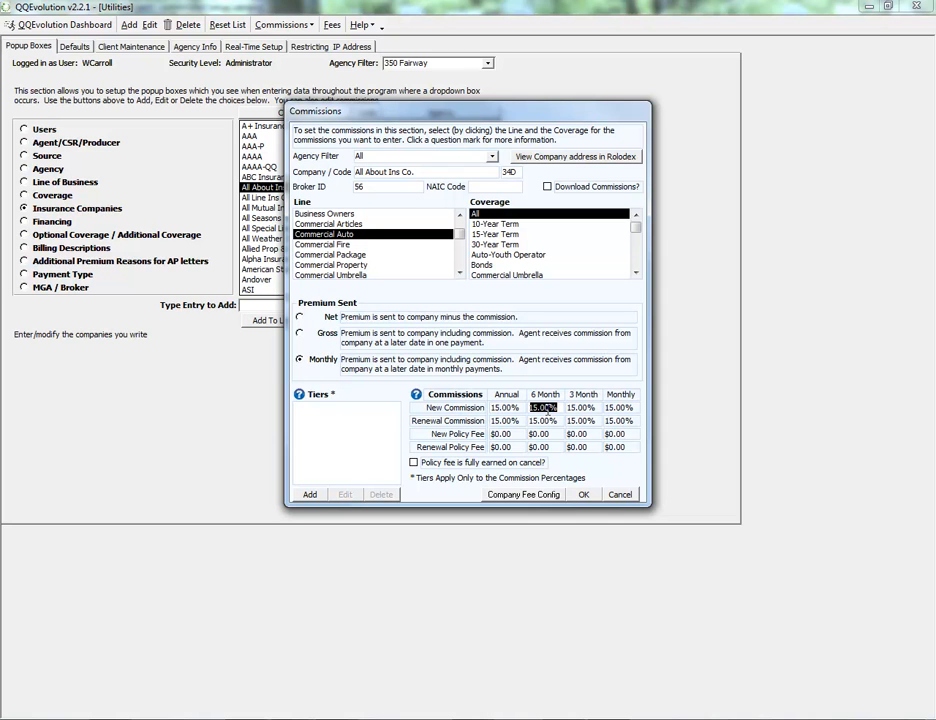
left_click(492, 436)
left_click(549, 437)
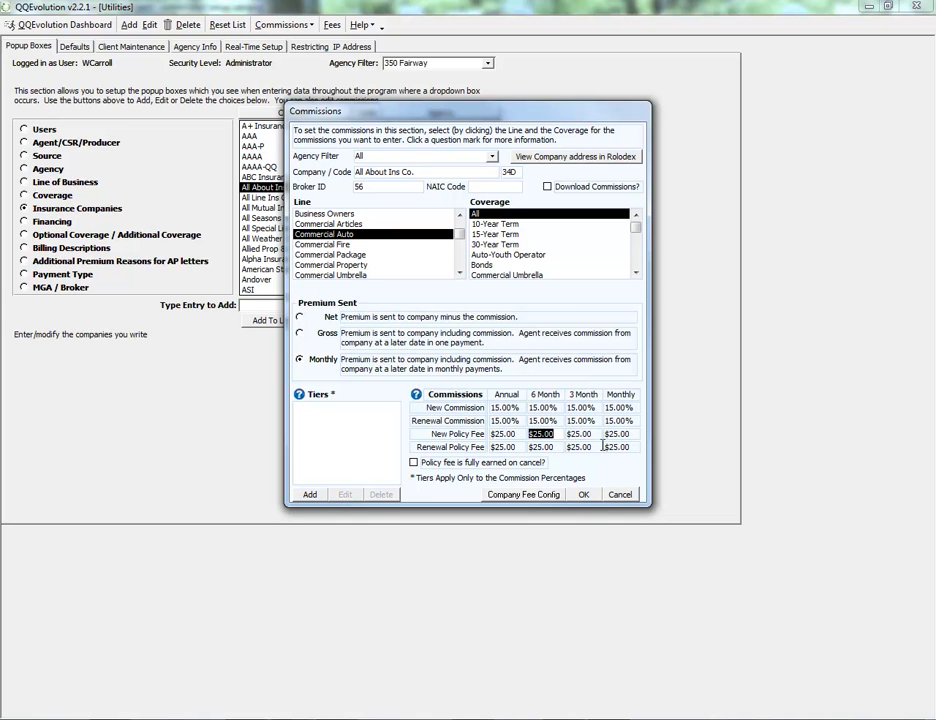
Compare the Commercial Auto commission settings for Comp/Coll with those for All coverages.
left_click_drag(637, 227, 638, 231)
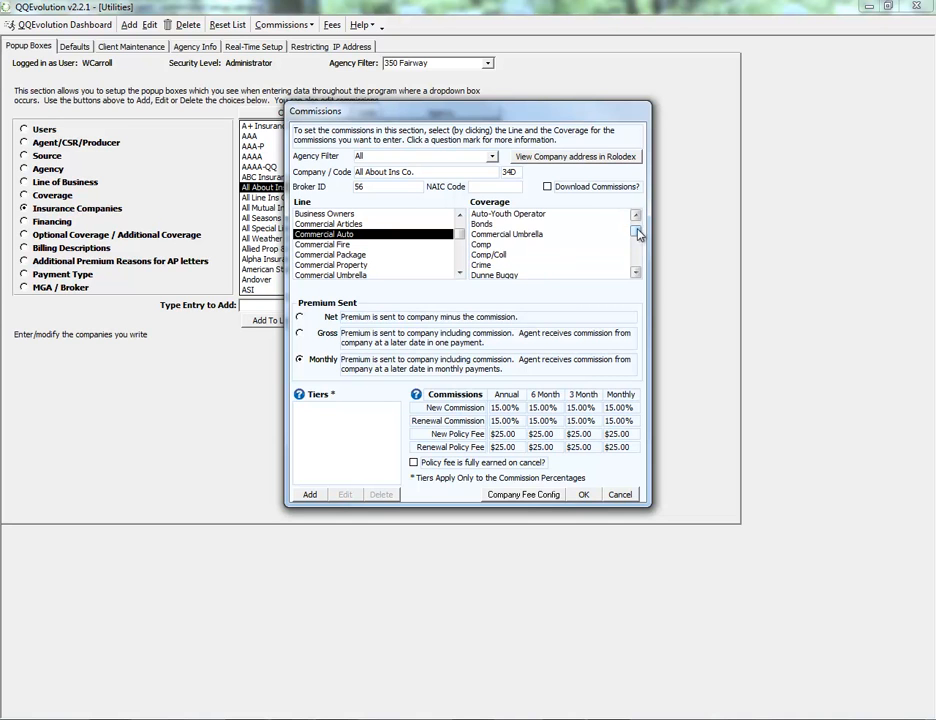
left_click(500, 256)
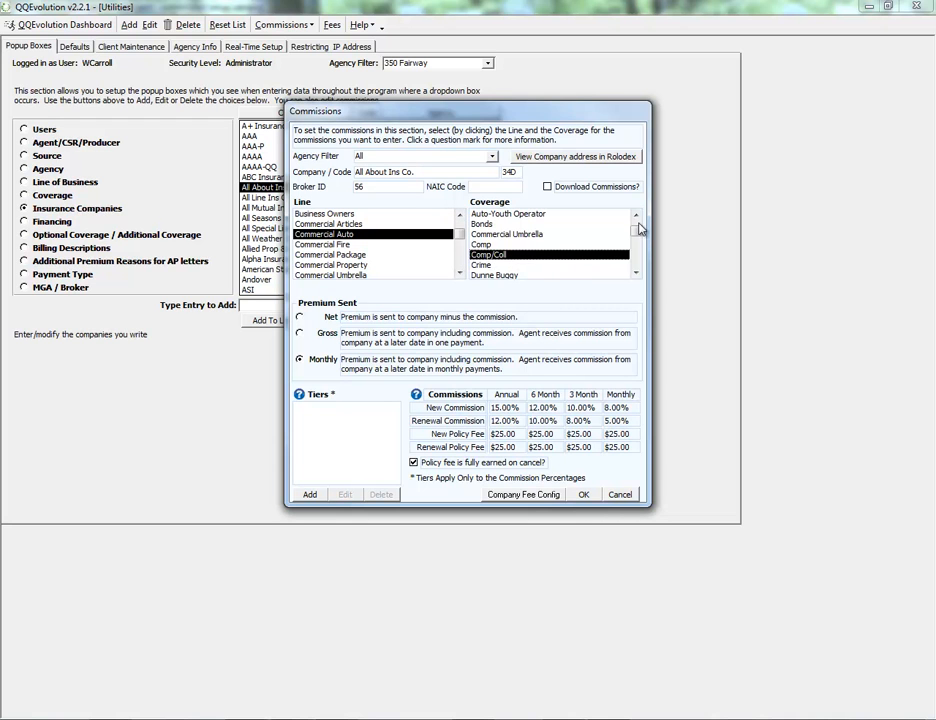
scroll(638, 234, "up", 2)
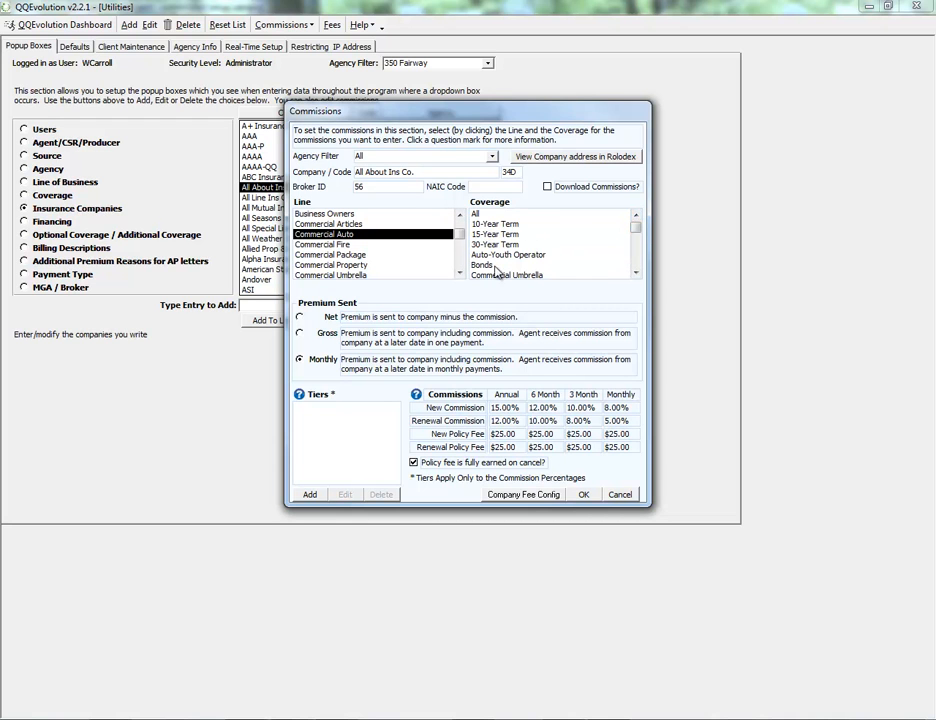
left_click(478, 215)
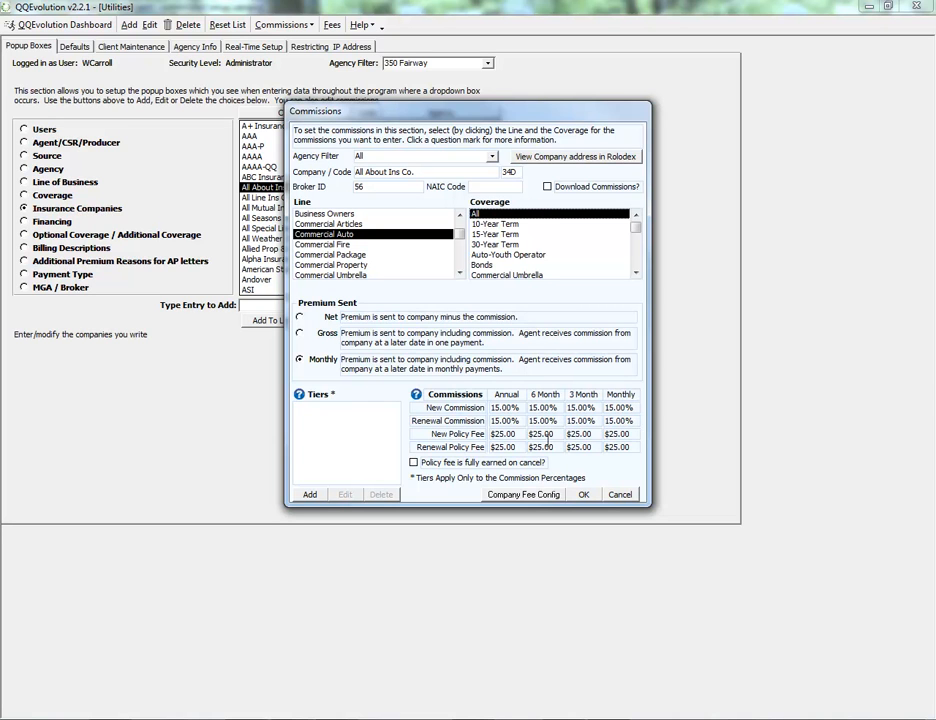
left_click(635, 272)
left_click(635, 272)
left_click(635, 272)
left_click(635, 272)
left_click(500, 254)
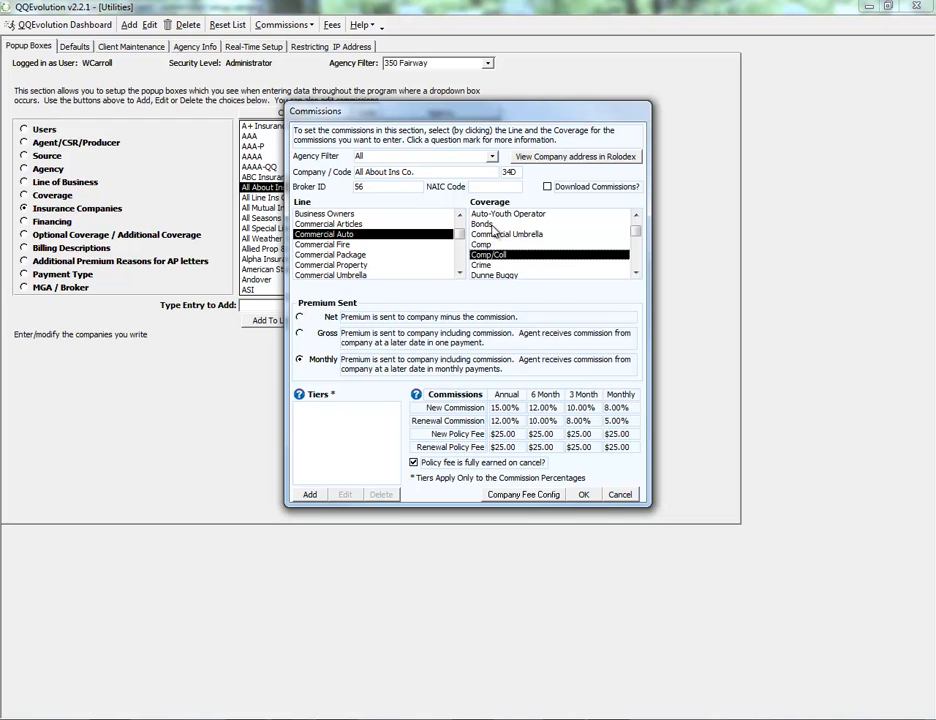
Check which commission settings the Bonds coverage of Commercial Auto uses compared with All coverages.
left_click(490, 225)
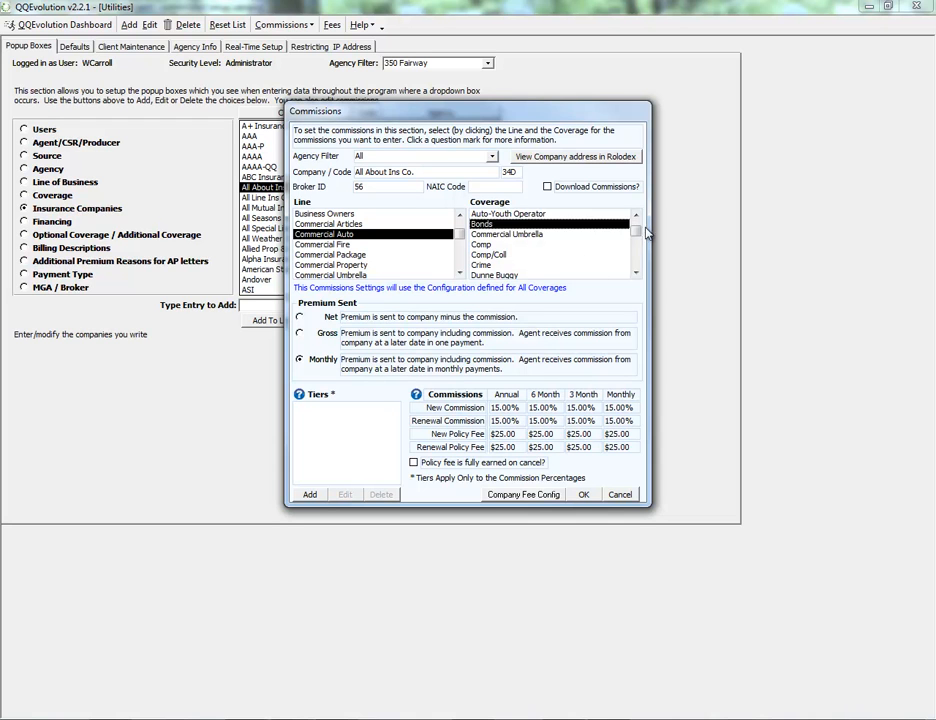
scroll(640, 225, "up", 2)
left_click(479, 214)
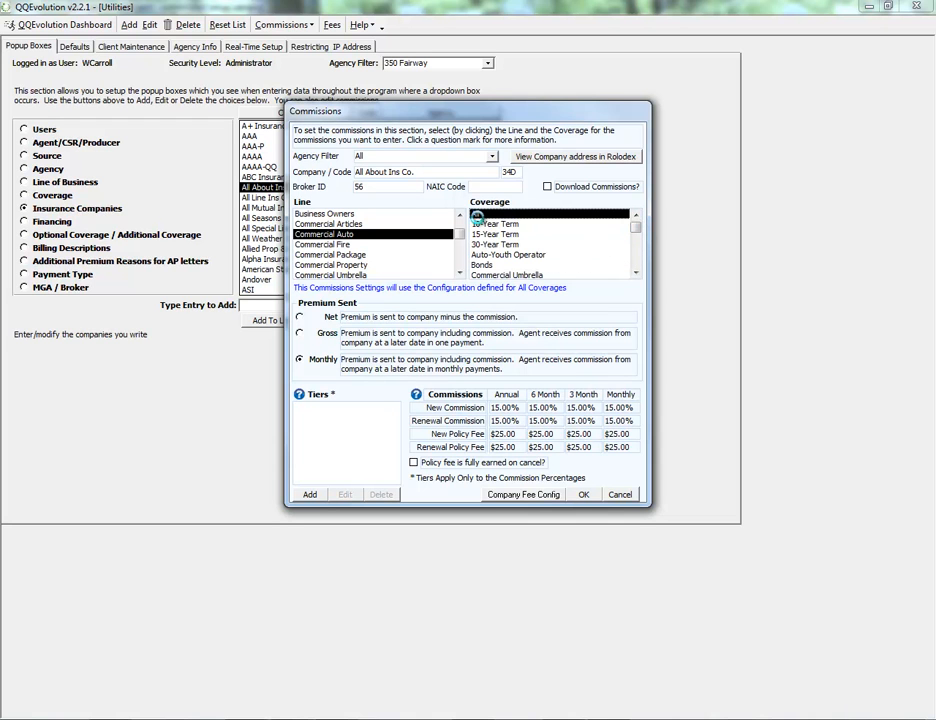
left_click(481, 265)
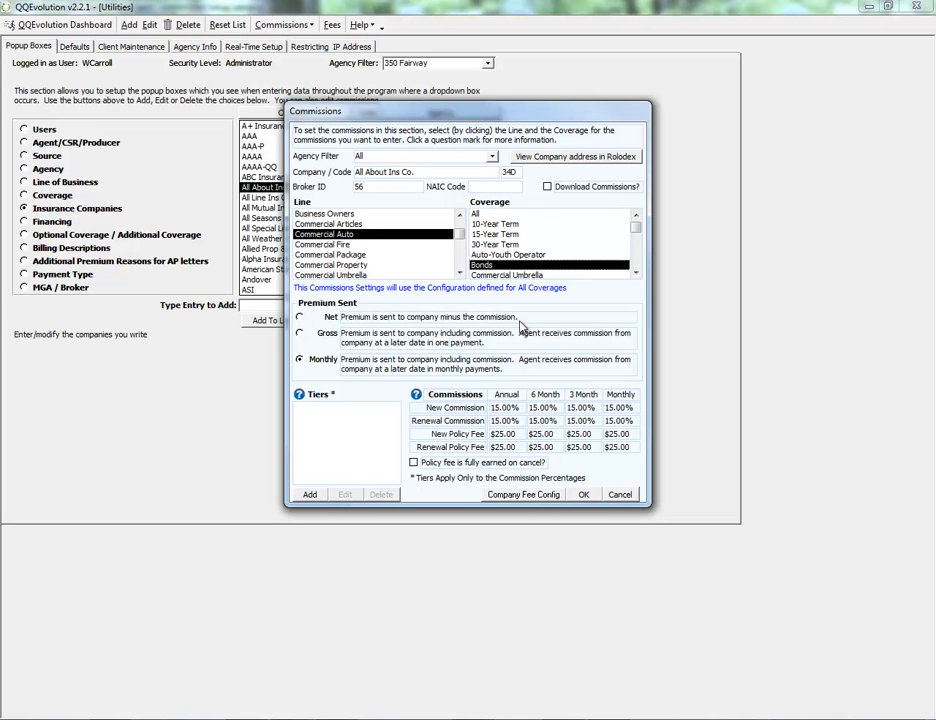
Set the new and renewal policy fees for the Homeowners line with All coverages to $25.00 for all terms.
left_click(459, 272)
left_click(459, 272)
left_click(459, 272)
left_click(459, 272)
left_click(459, 272)
left_click(459, 272)
left_click(459, 272)
left_click(459, 272)
left_click(459, 272)
left_click(459, 272)
left_click(459, 272)
left_click(459, 272)
left_click(459, 272)
left_click(459, 272)
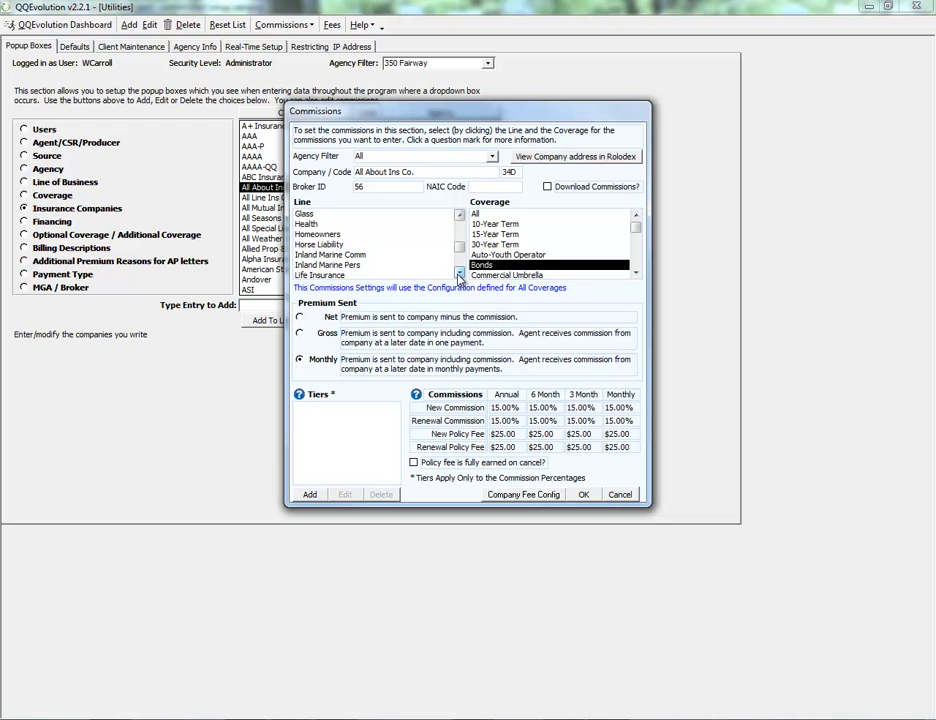
left_click(316, 234)
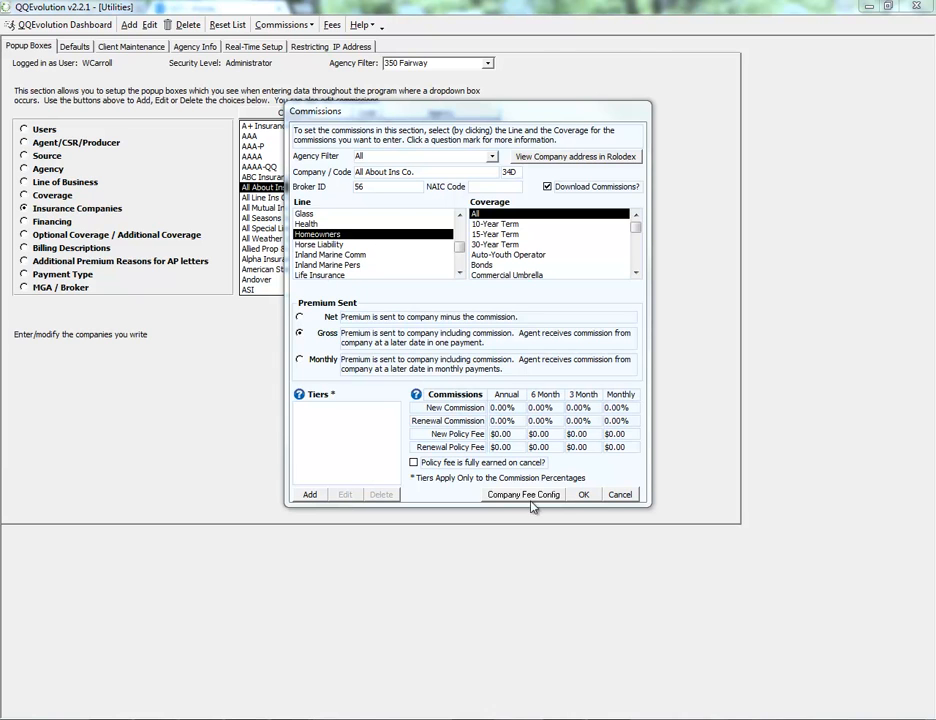
left_click(510, 433)
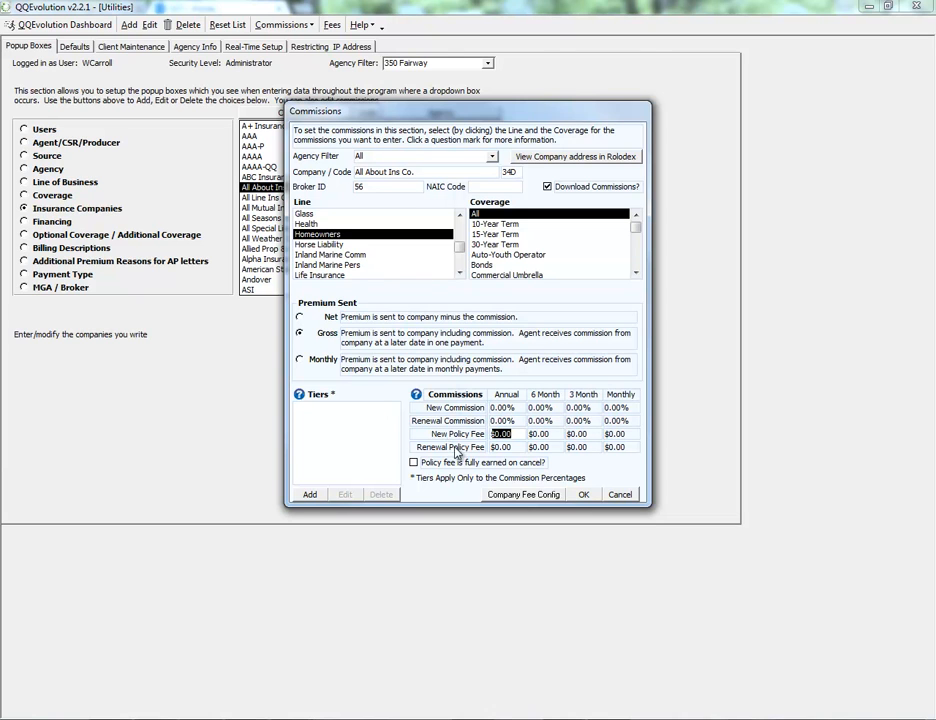
type("25")
key("Tab")
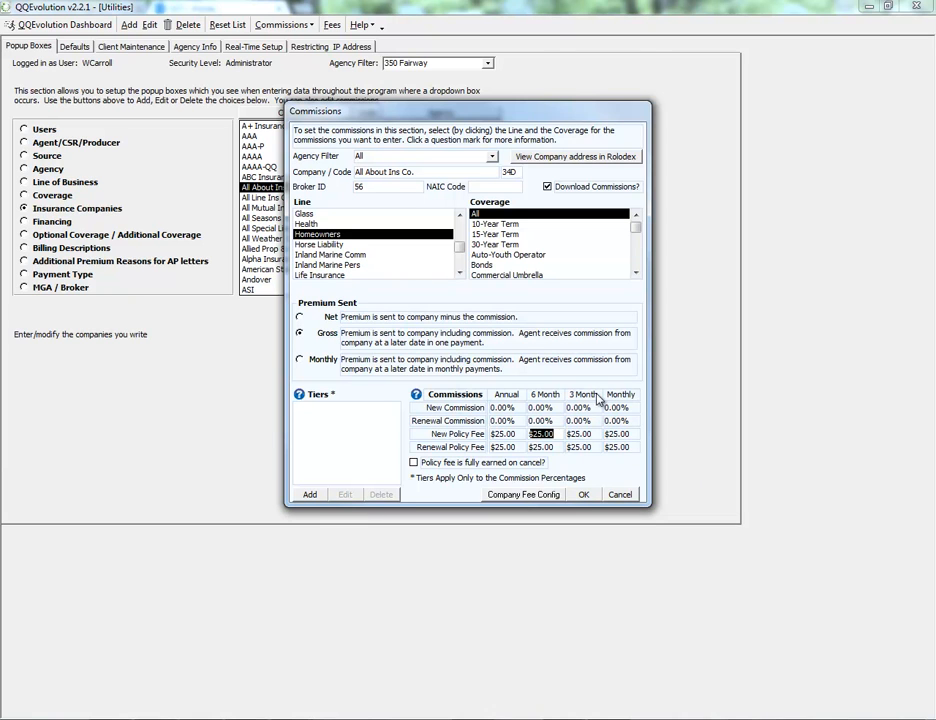
left_click(495, 433)
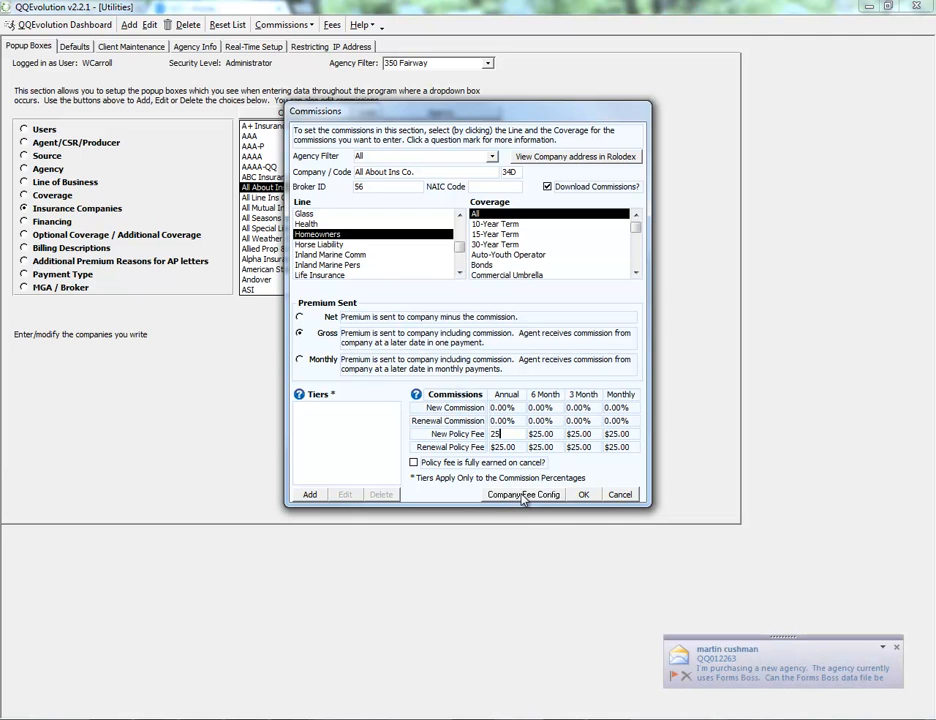
Open the company fee configuration for Homeowners and examine its Policy Fee and Premium Issued rows.
left_click(522, 496)
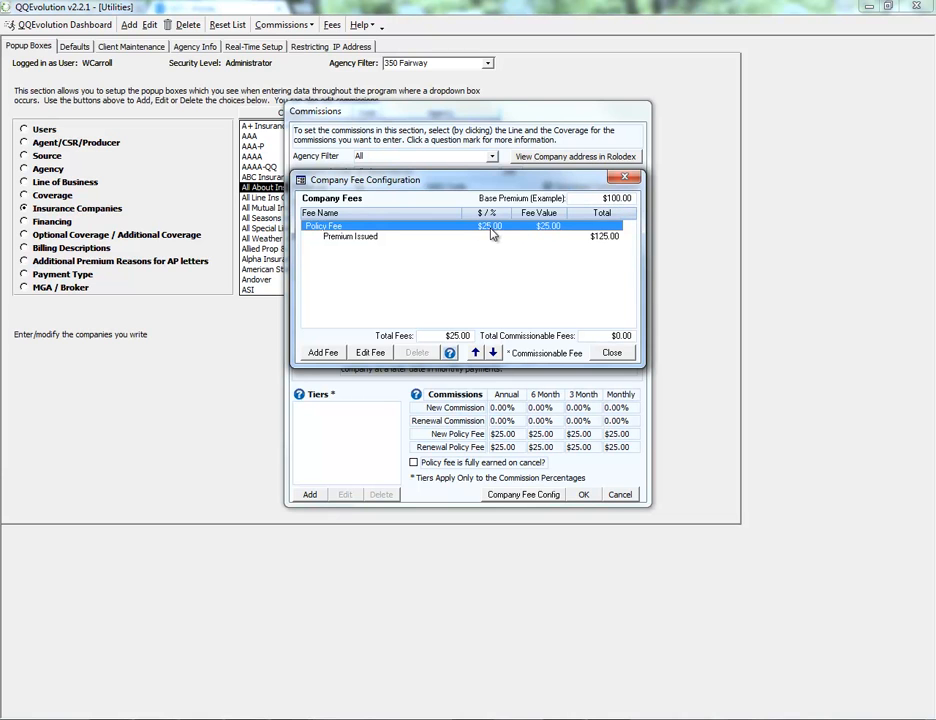
left_click(600, 238)
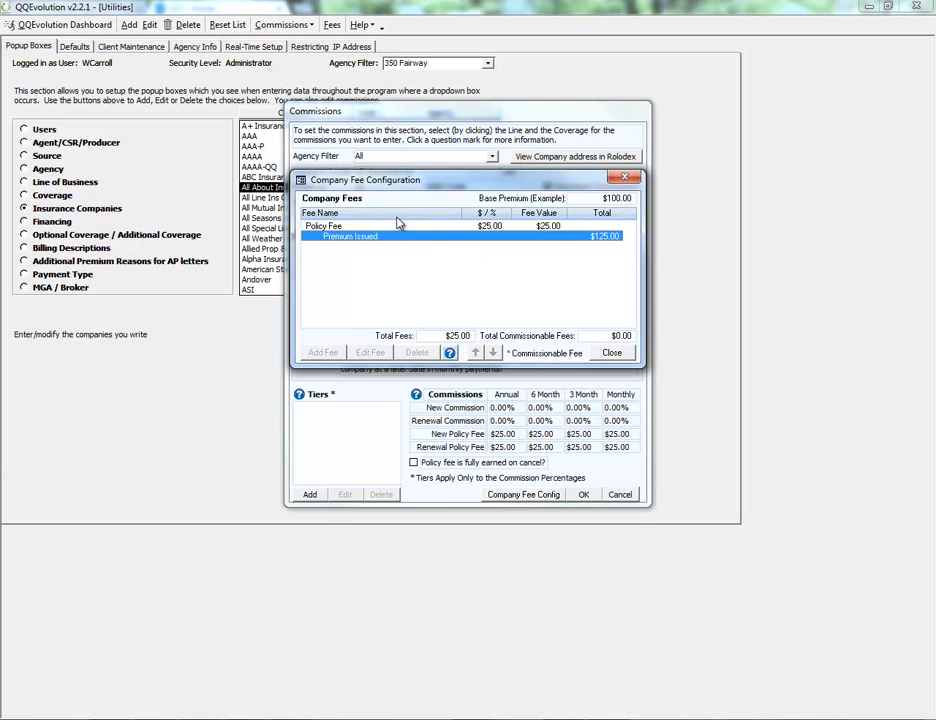
left_click(372, 227)
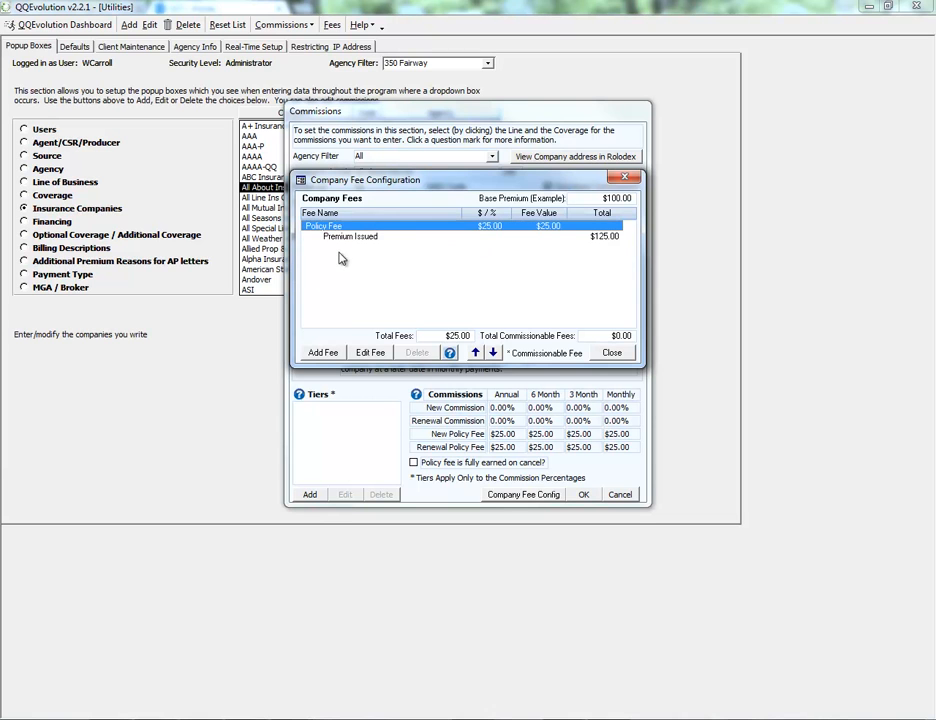
Start adding a company fee to review the available fee names, and cancel the new fee.
left_click(321, 353)
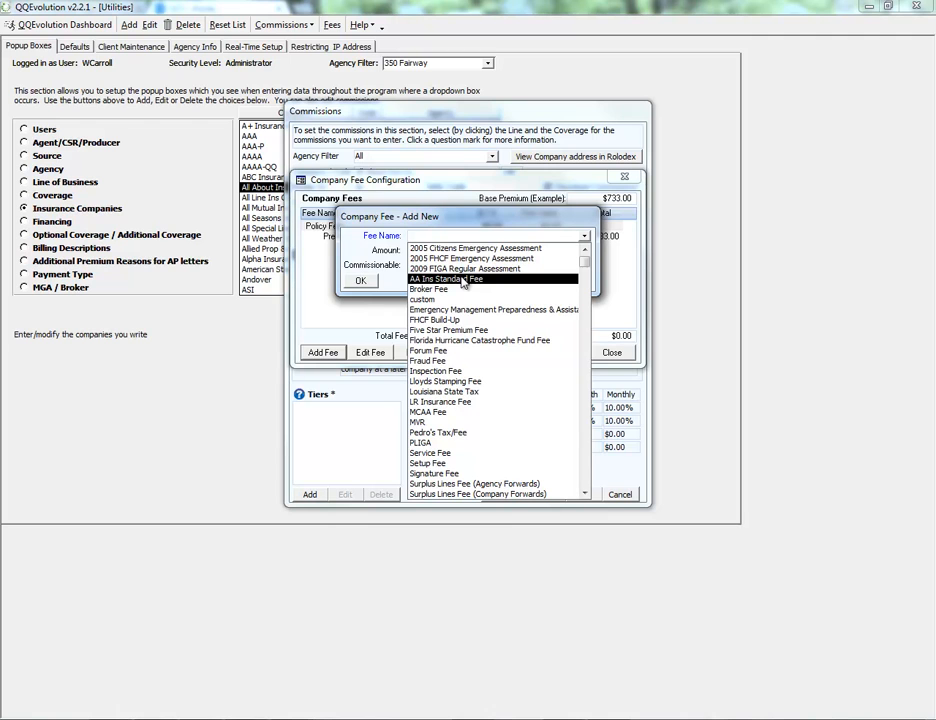
left_click(359, 263)
left_click(508, 280)
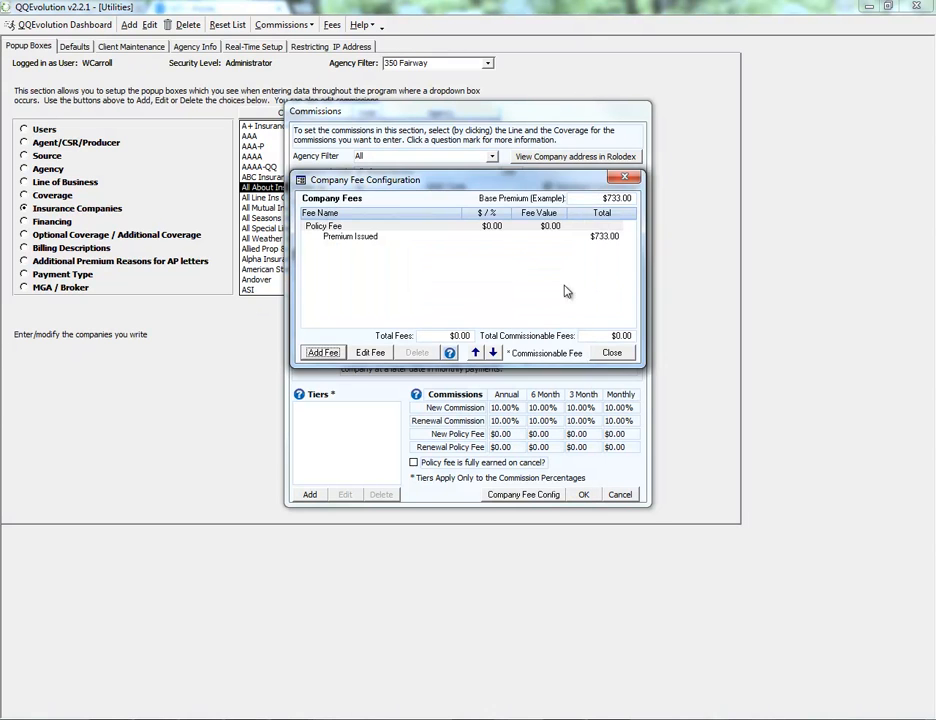
Close the company fee configuration and the company's commission setup, and open the master list of company fees.
left_click(612, 354)
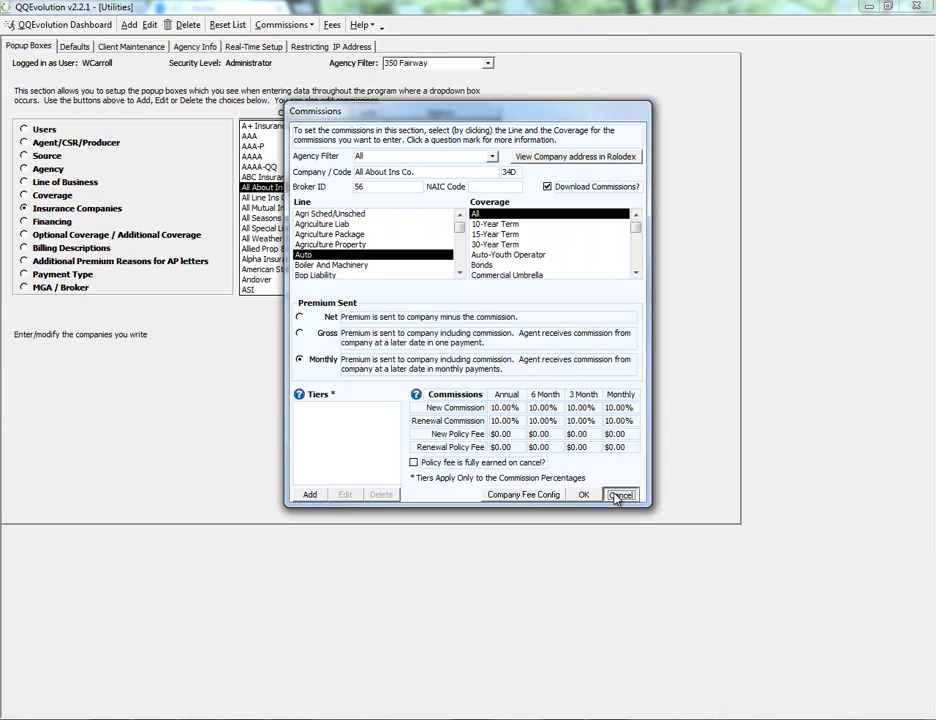
left_click(619, 553)
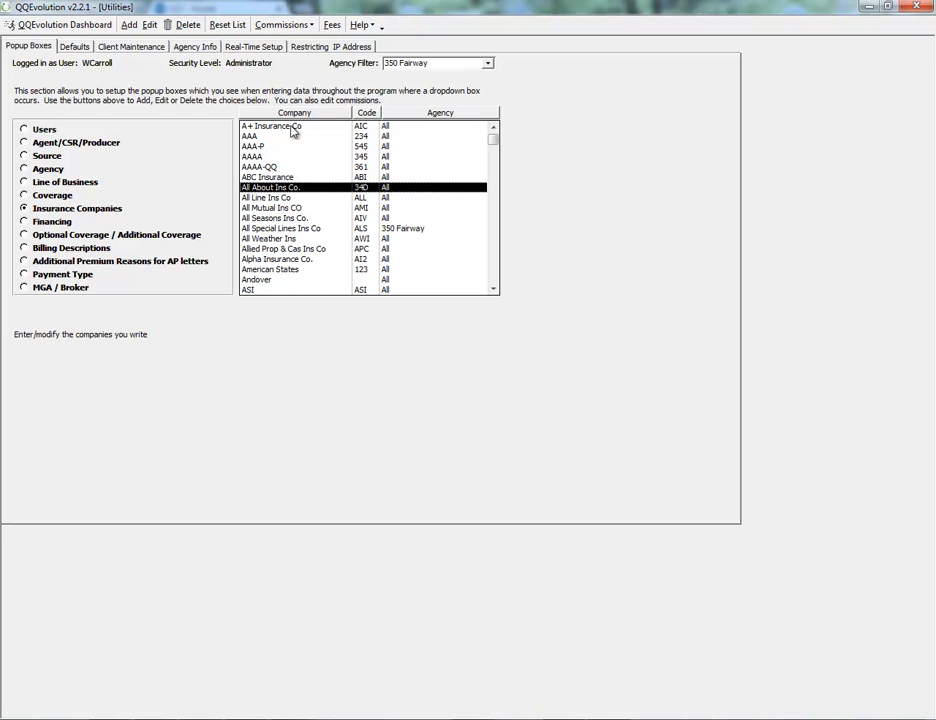
left_click(333, 27)
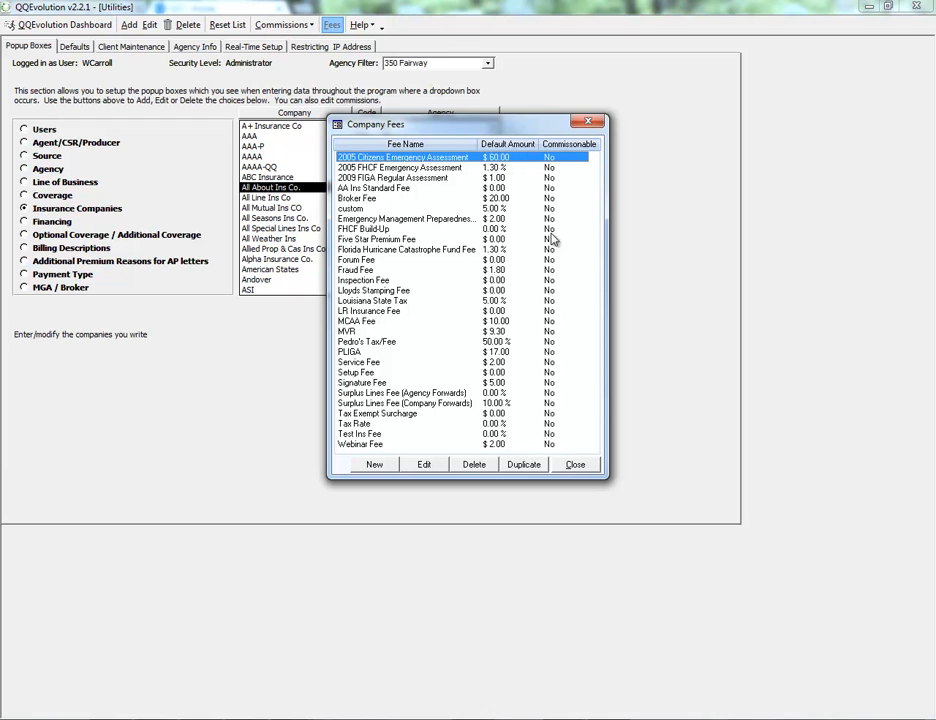
Rename the custom company fee as New fee, set it to 15 percent, make it commissionable, and close the fee list.
left_click(350, 207)
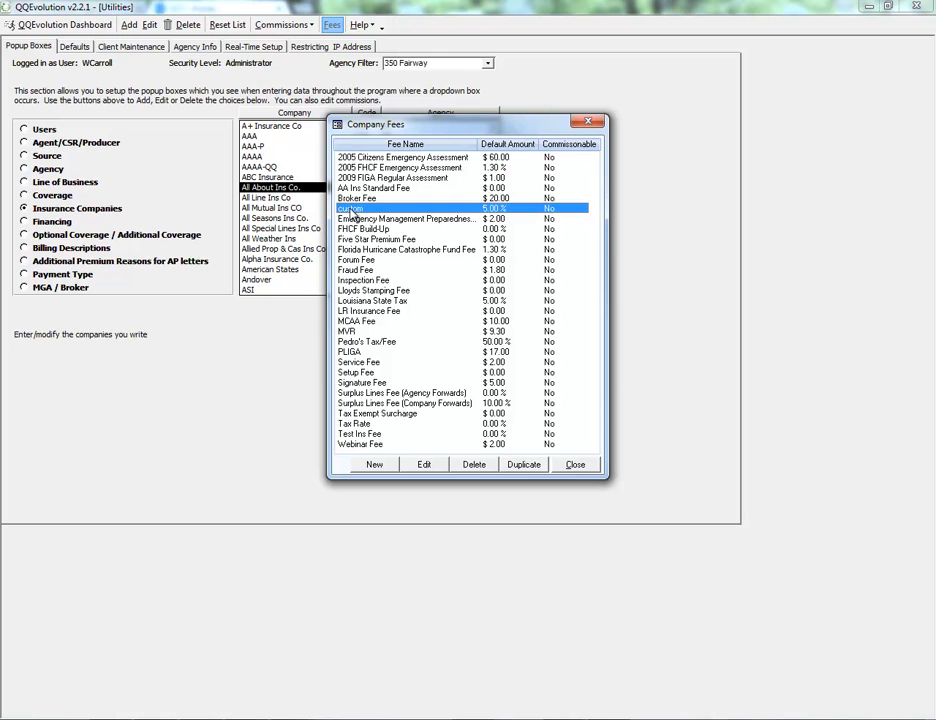
left_click(426, 466)
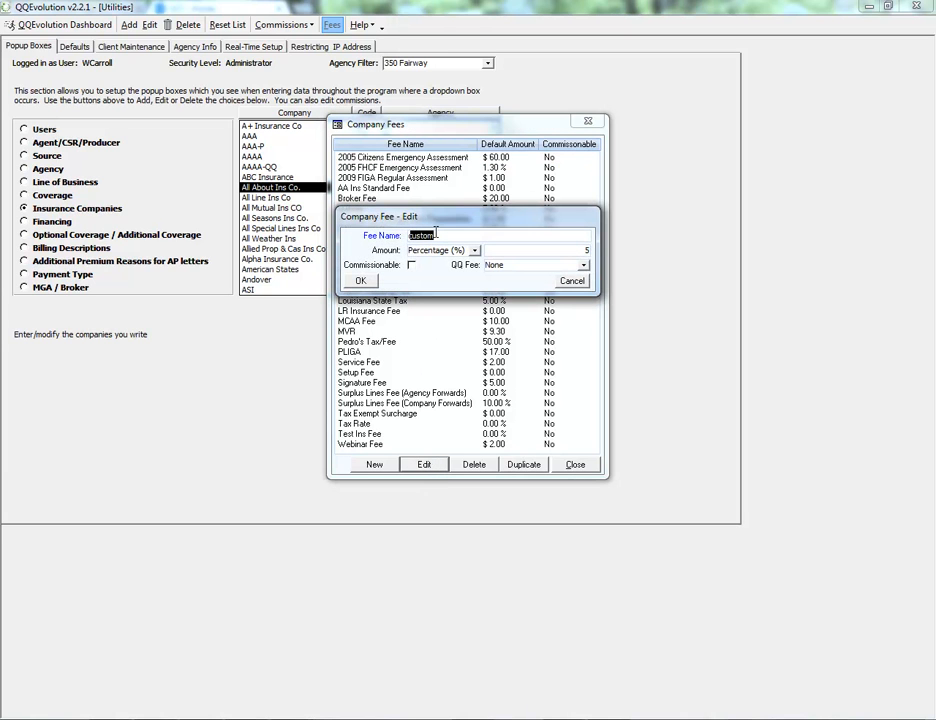
type("New fee")
left_click(474, 250)
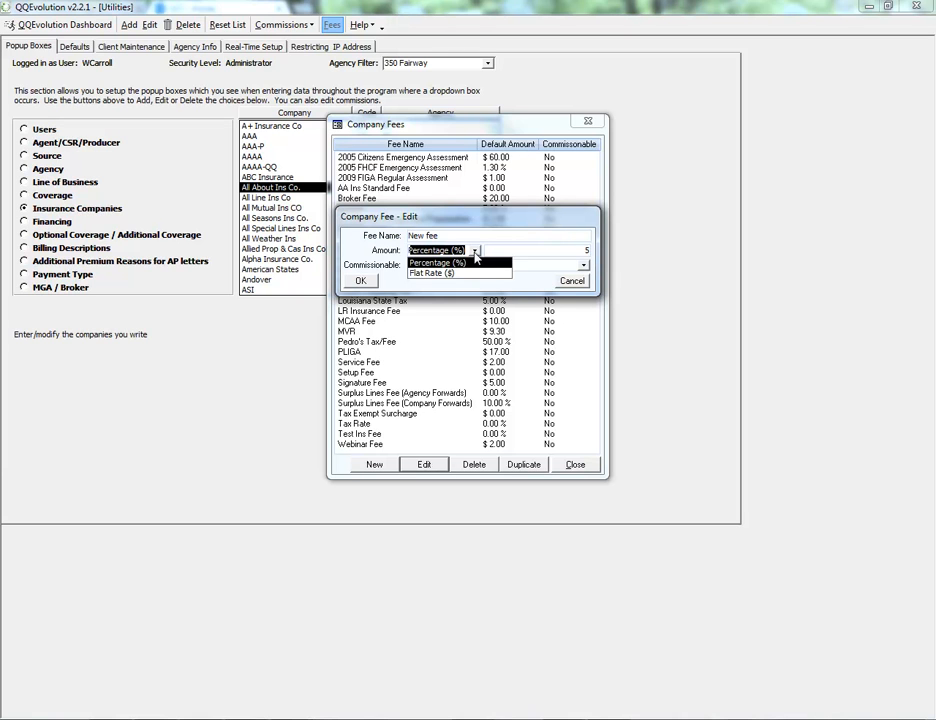
left_click(428, 264)
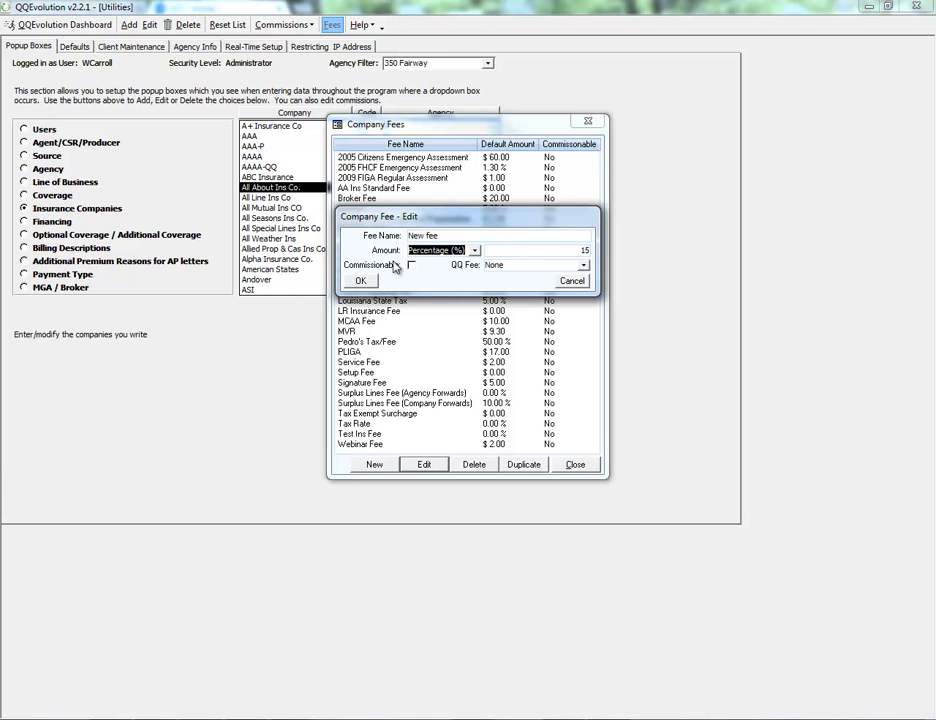
left_click(411, 266)
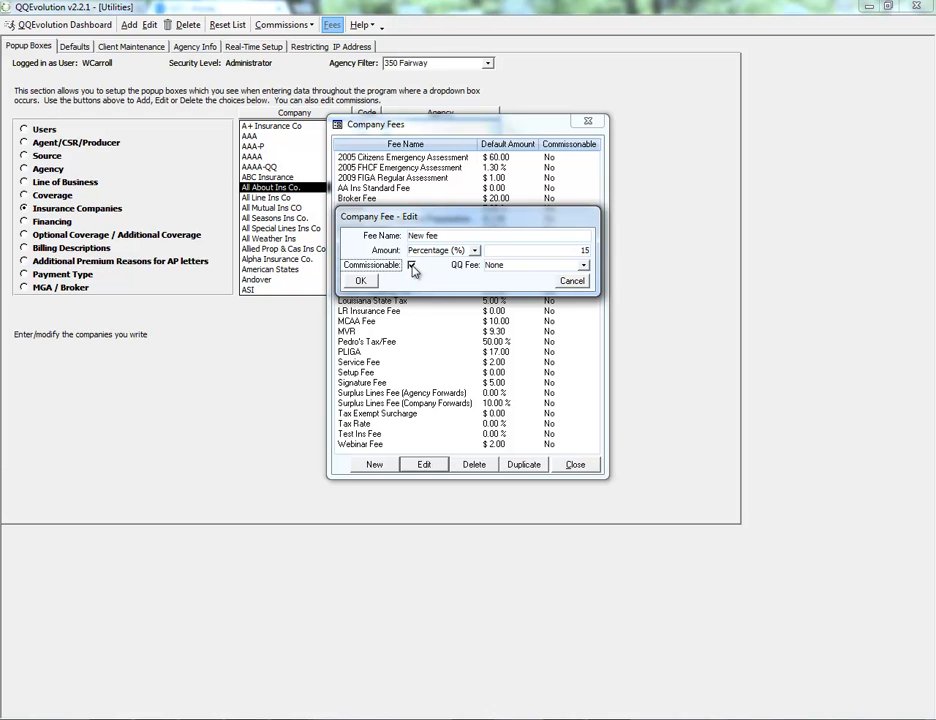
left_click(361, 280)
left_click(575, 464)
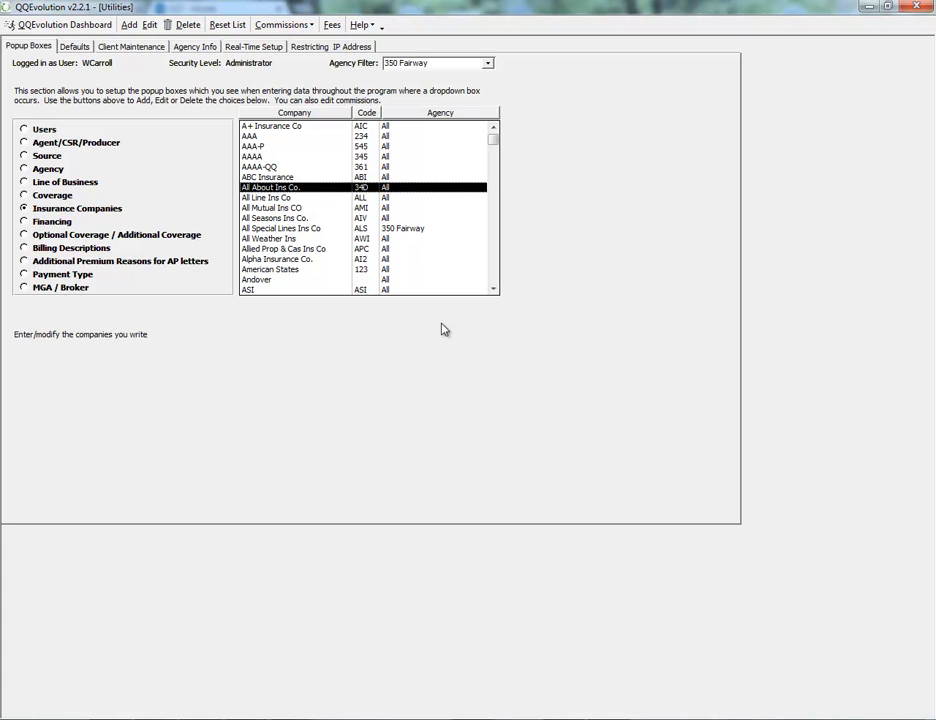
Add New fee at 15% as a non-commissionable company fee to the Homeowners line of All About Ins Co.
double_click(255, 186)
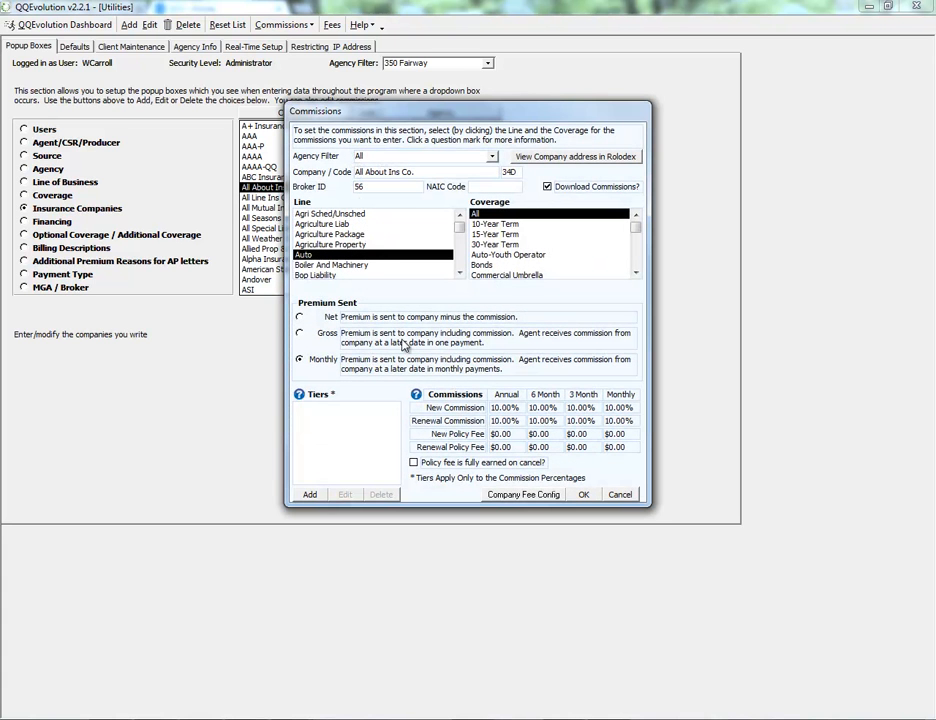
left_click_drag(460, 226, 461, 245)
left_click(345, 265)
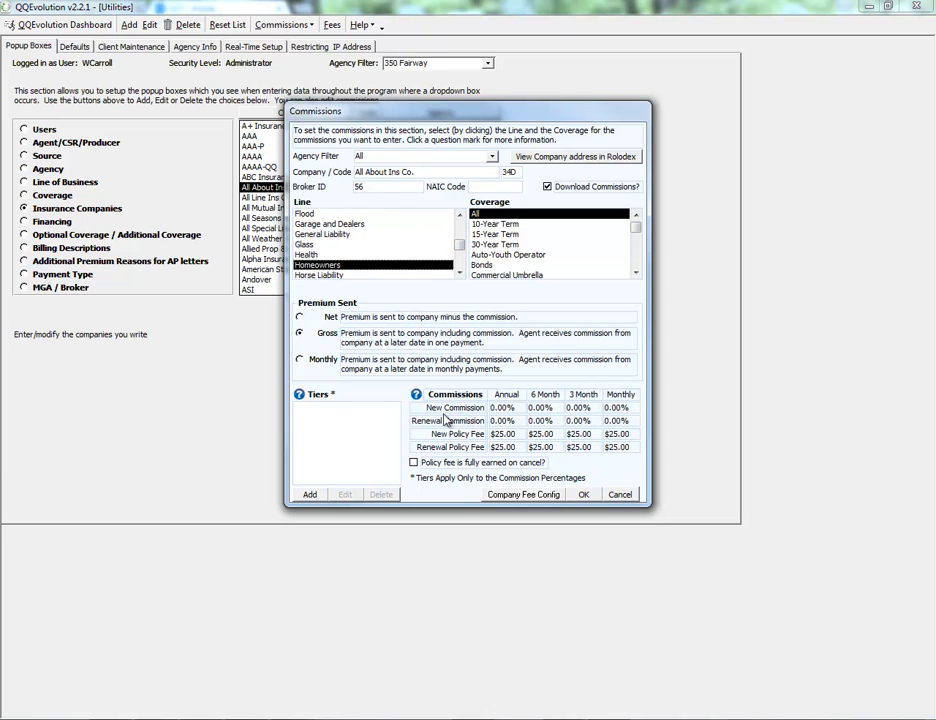
left_click(512, 500)
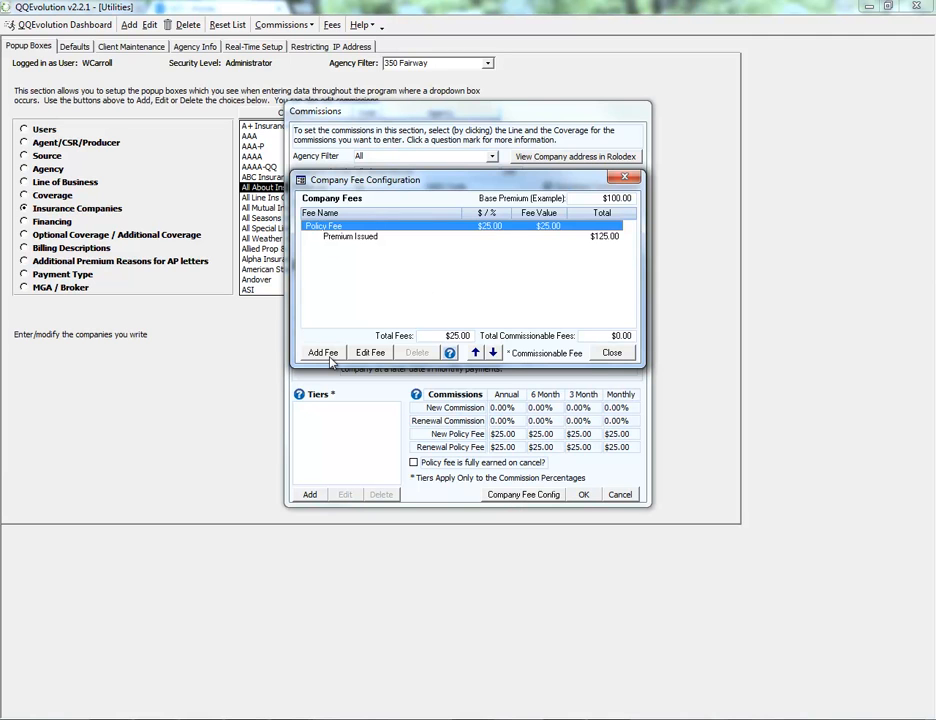
left_click(329, 356)
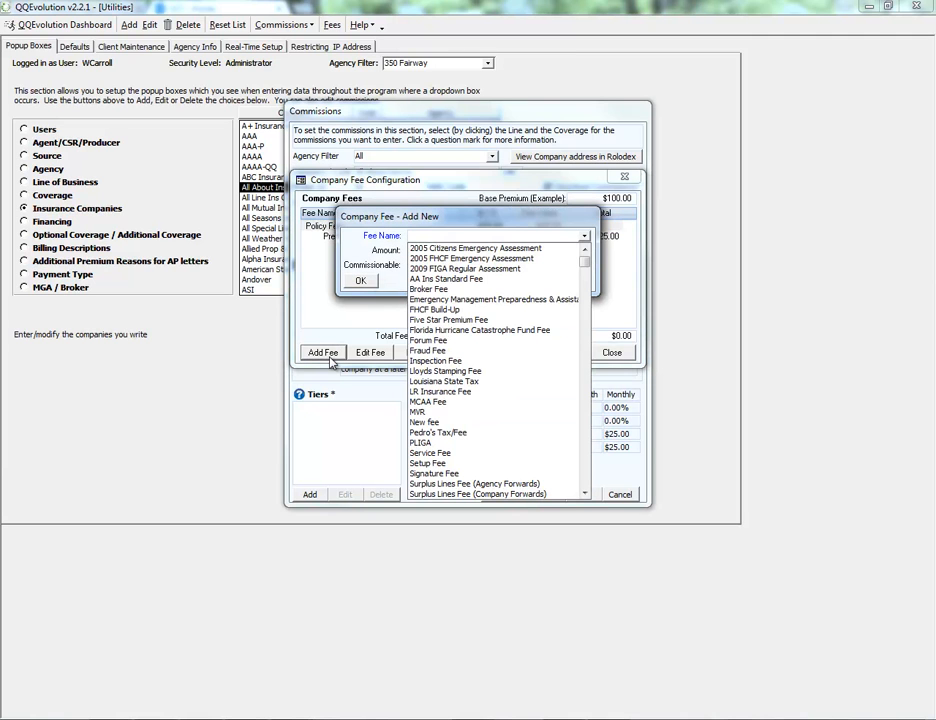
left_click(442, 424)
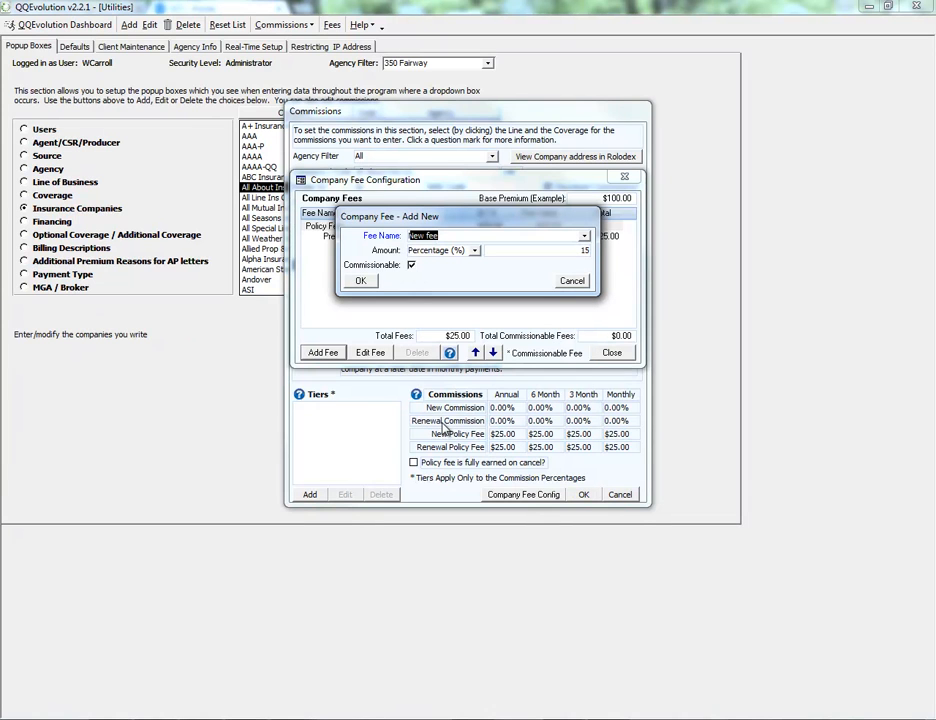
left_click(411, 265)
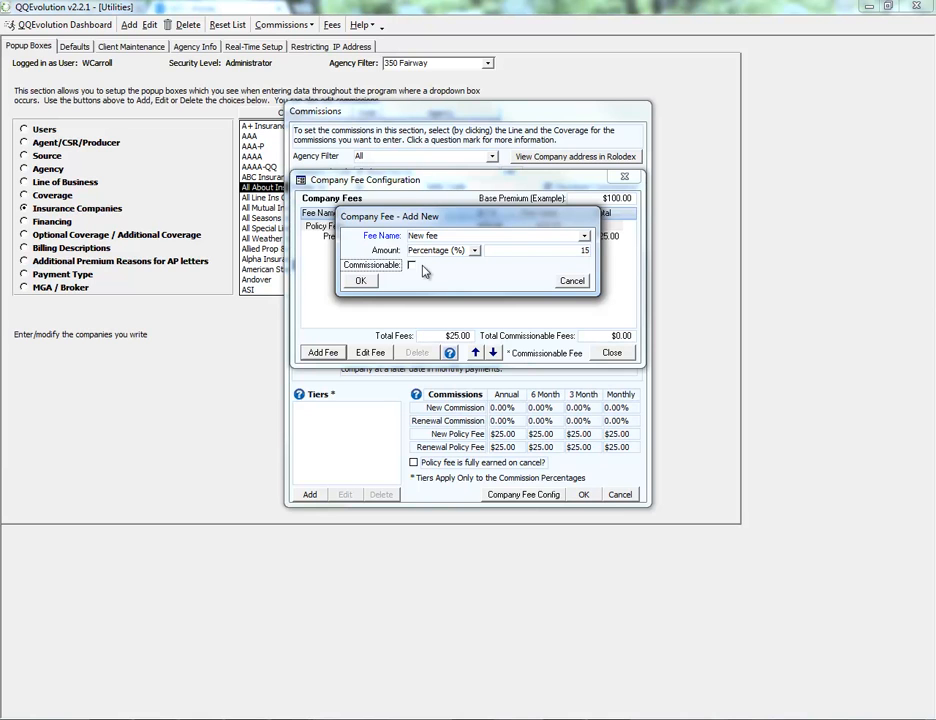
left_click(358, 281)
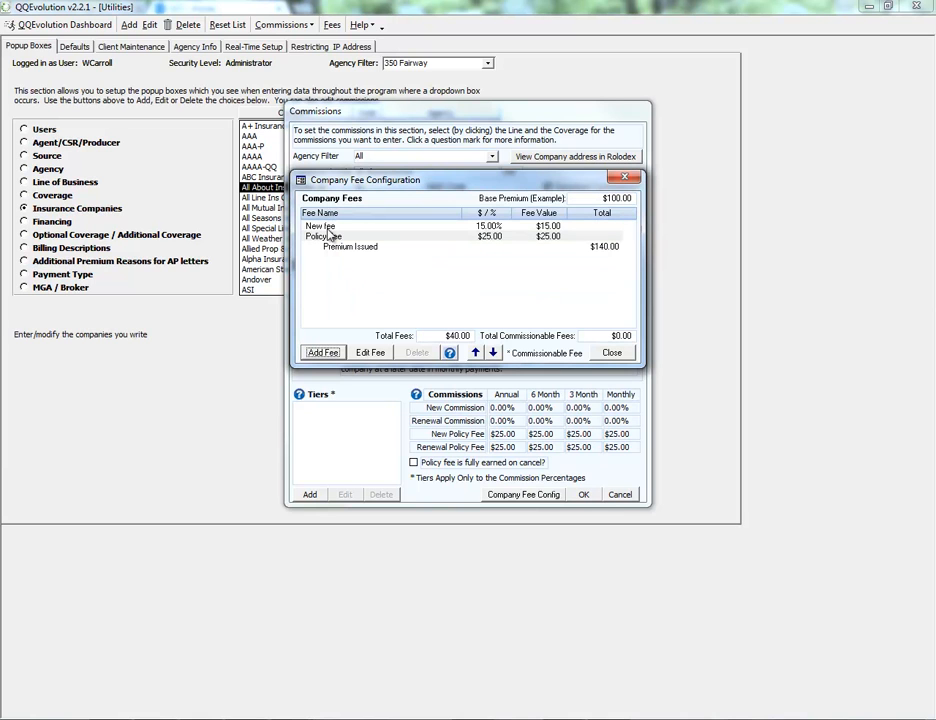
Add Louisiana State Tax at 5% as another company fee for Homeowners.
left_click(324, 353)
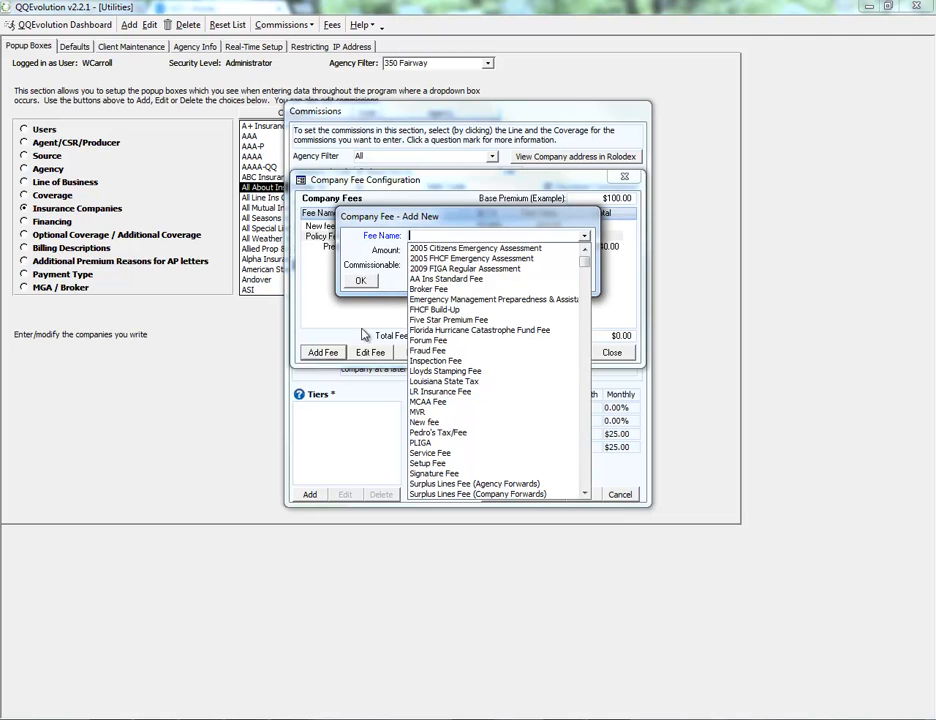
left_click(452, 382)
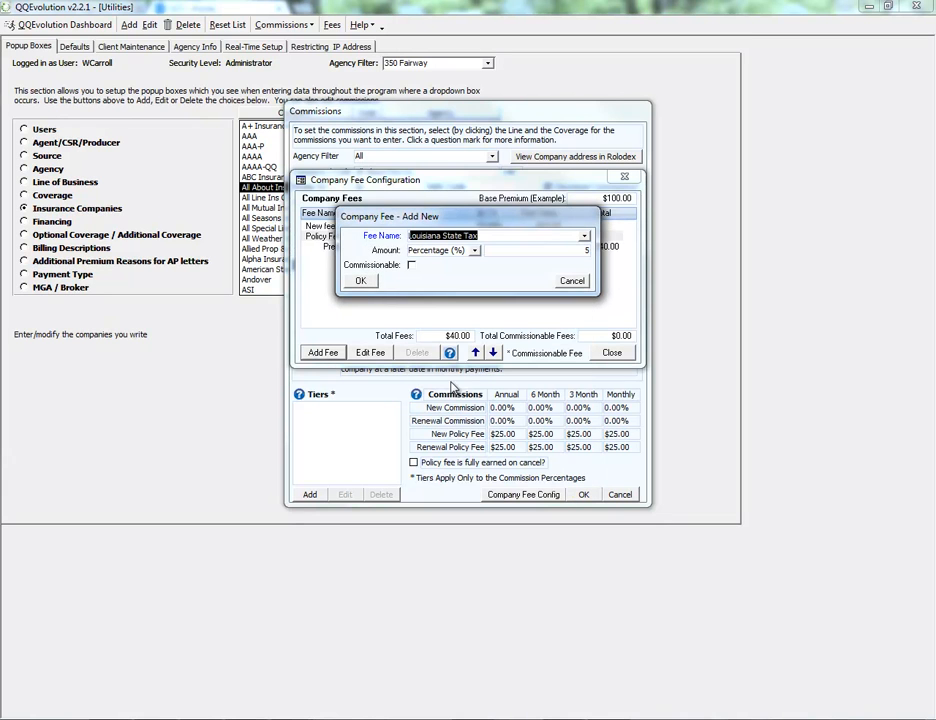
left_click(362, 279)
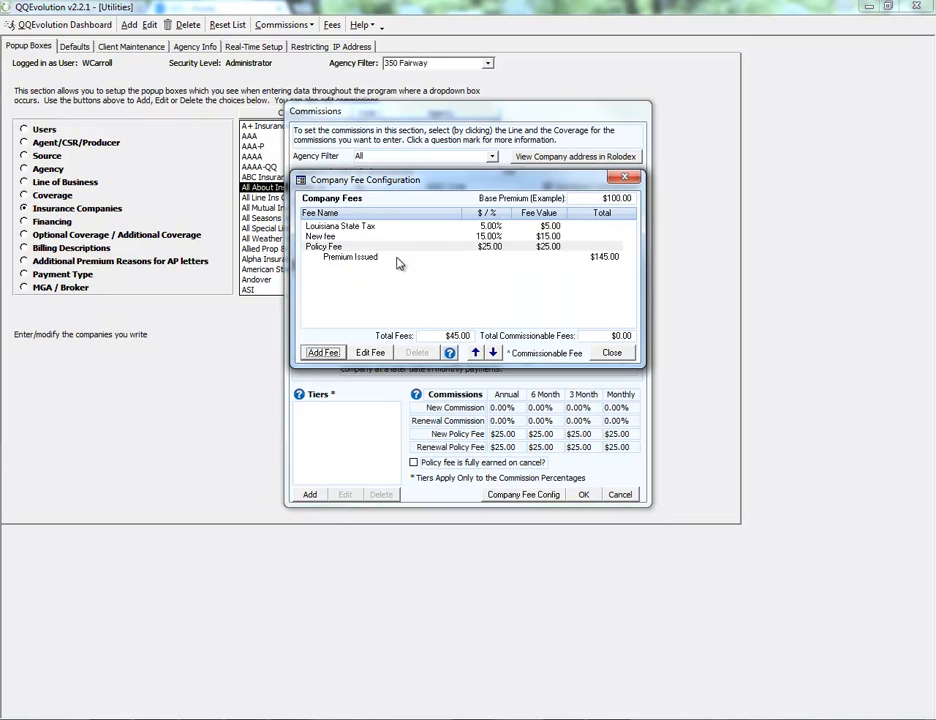
Move Louisiana State Tax up into its own group so its subtotal is calculated before New fee.
left_click(491, 237)
left_click(491, 227)
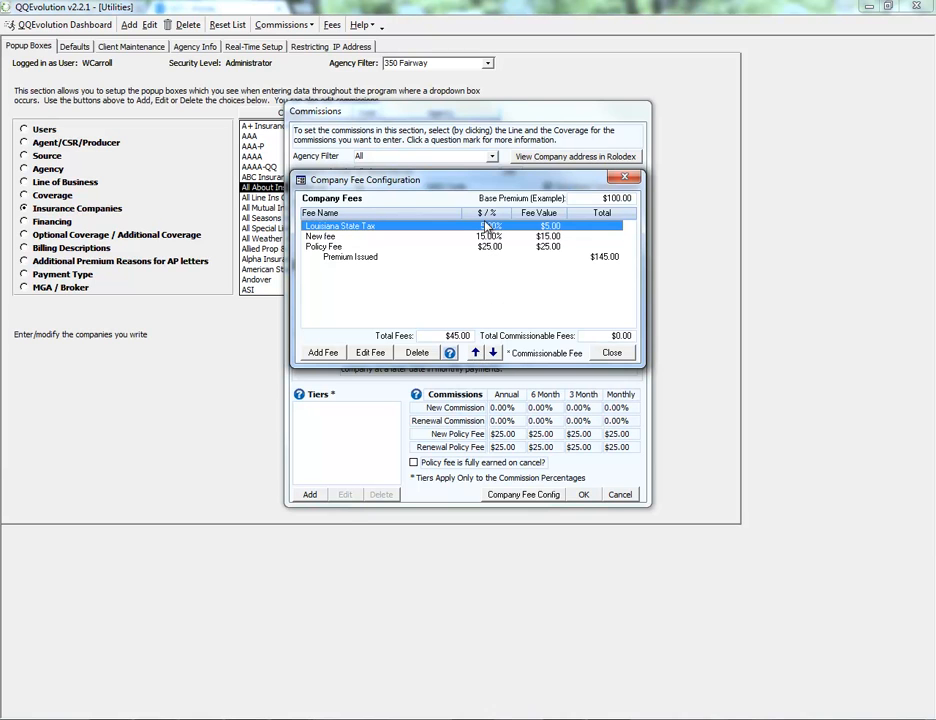
left_click(475, 353)
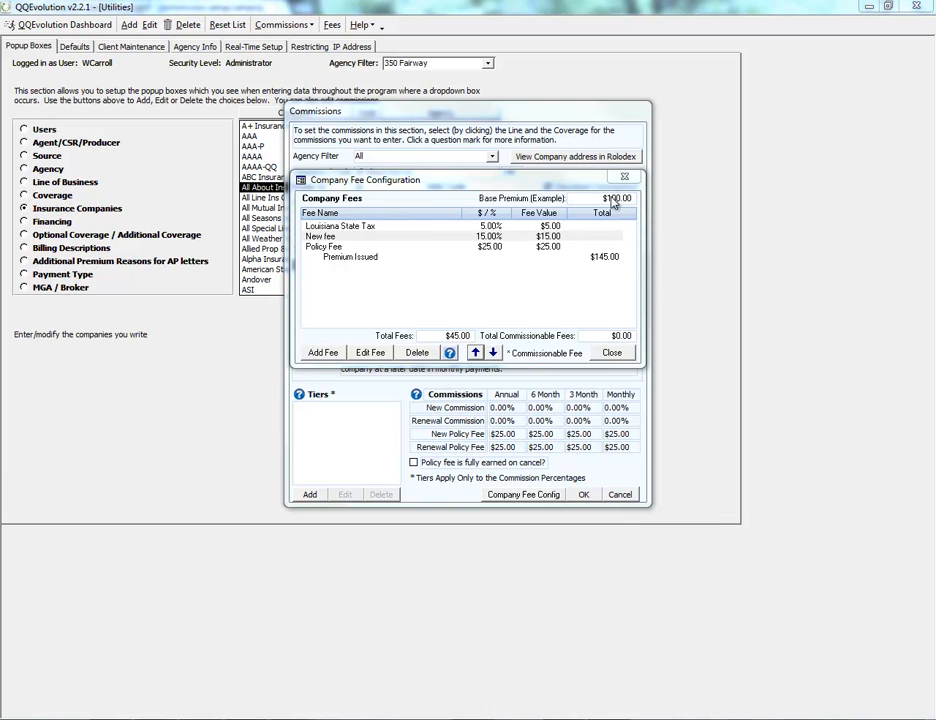
left_click(489, 237)
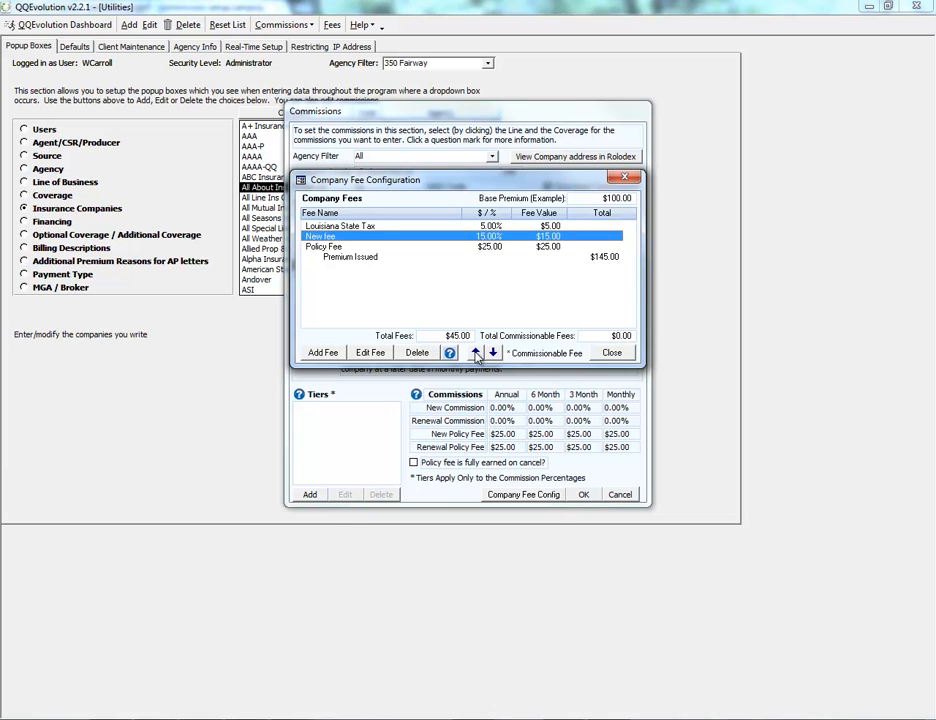
left_click(372, 228)
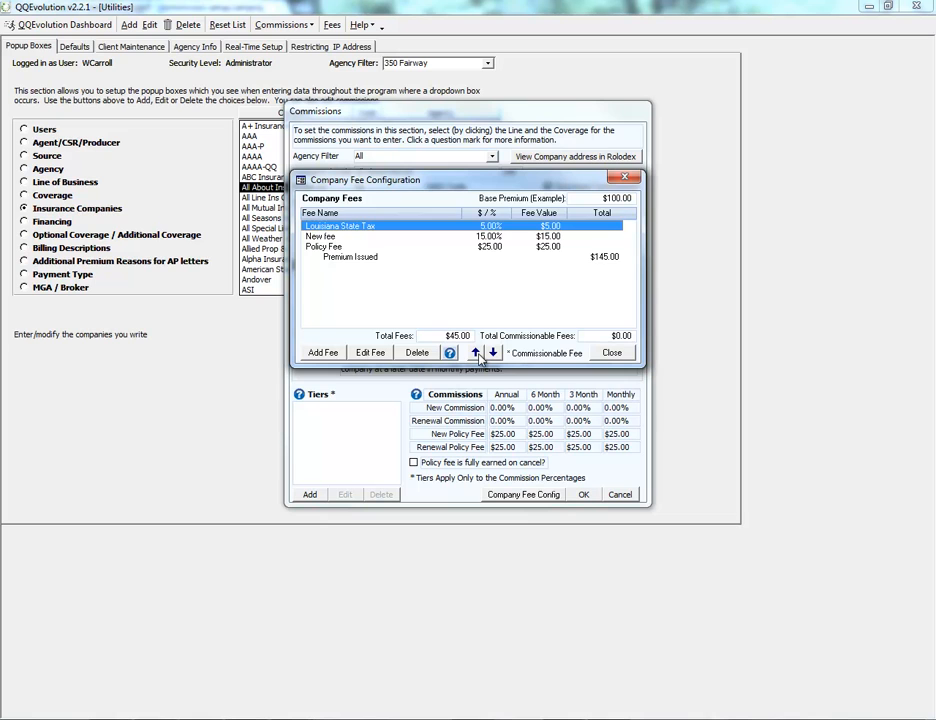
left_click(476, 353)
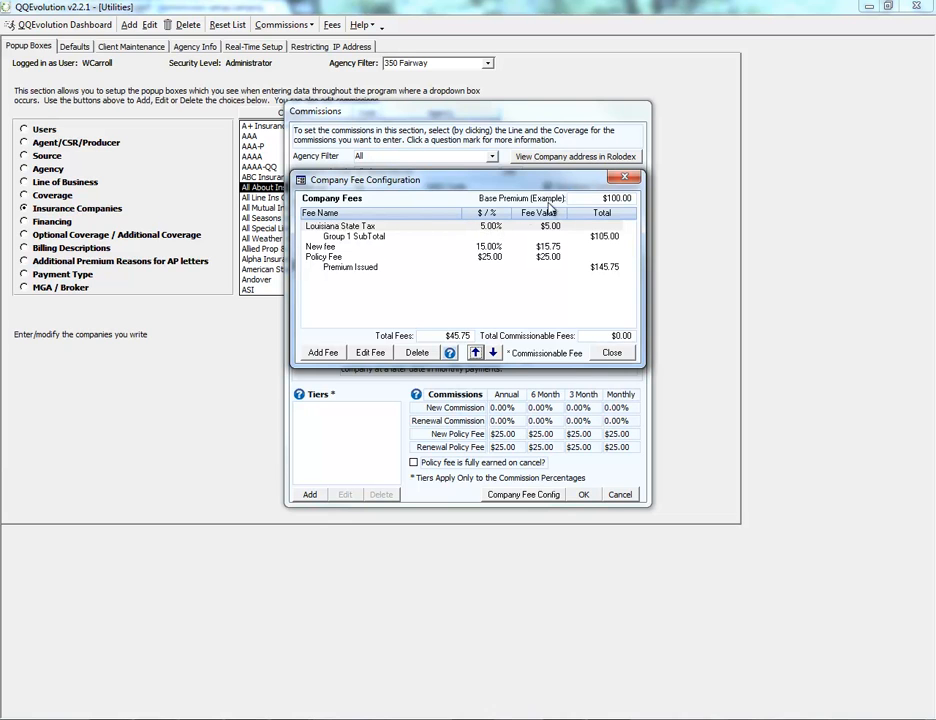
Move the Policy Fee up into the first group with Louisiana State Tax, and close the company fee configuration.
left_click(608, 237)
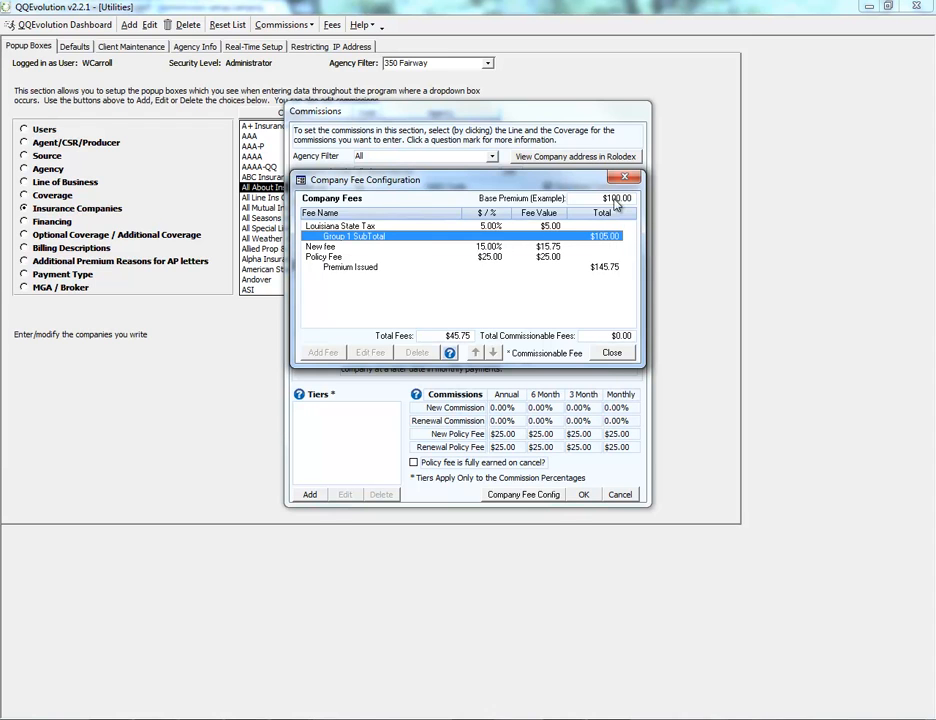
left_click(492, 260)
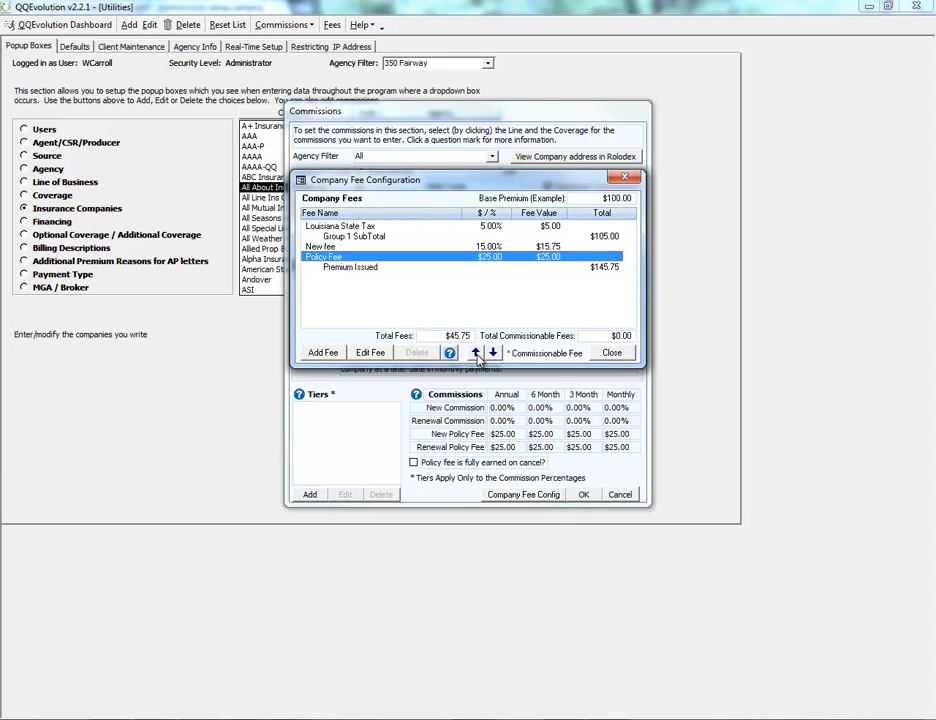
left_click(476, 353)
left_click(476, 353)
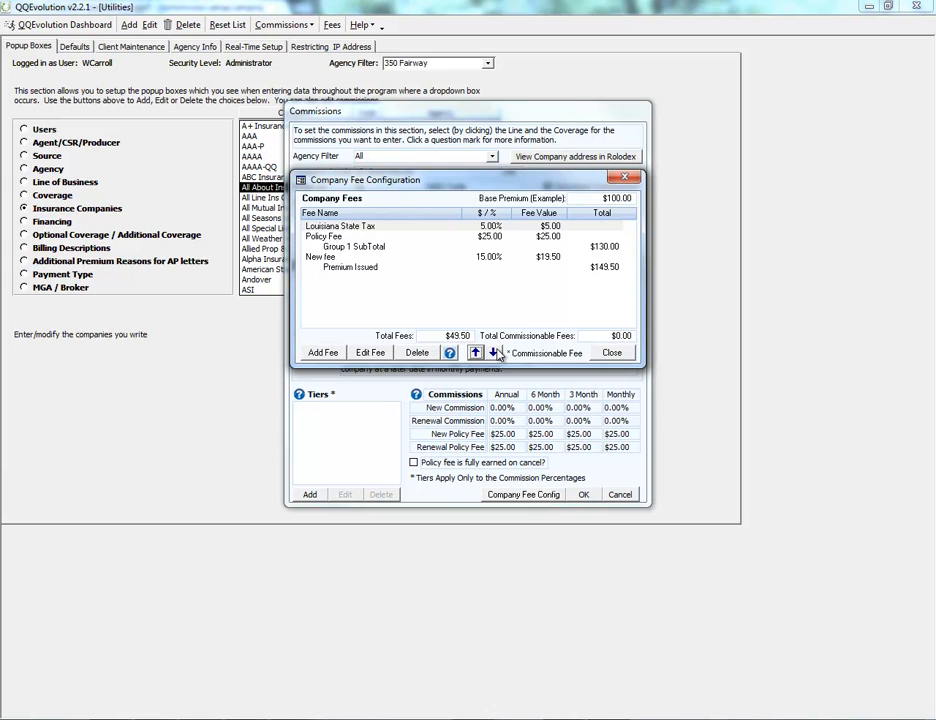
left_click(611, 352)
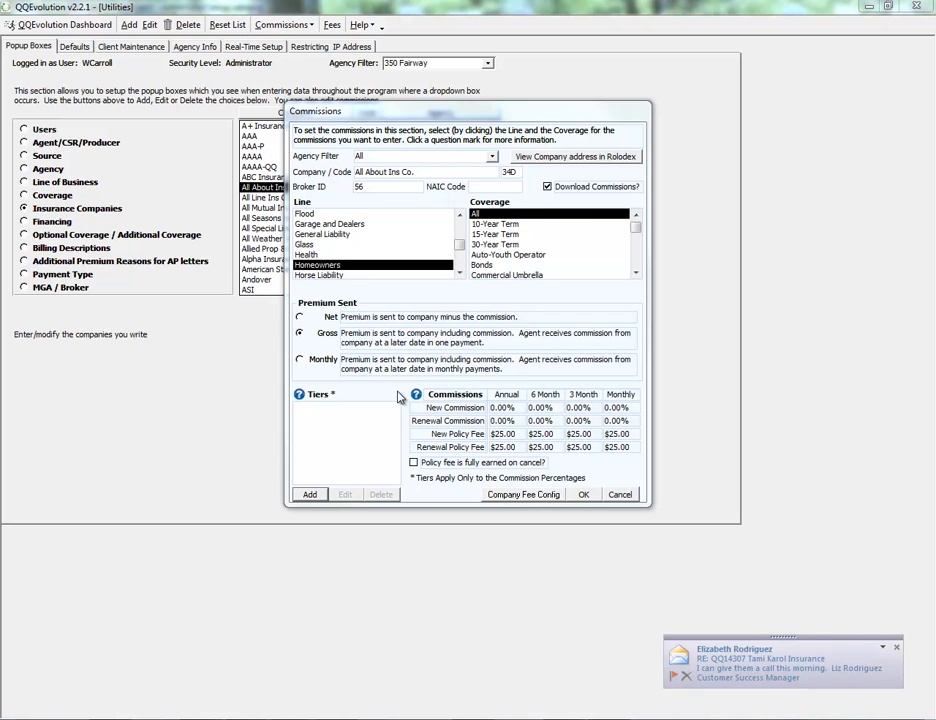
Add a Homeowners tier with a maximum premium of 1000, and set its new and renewal commissions to 5% for all terms.
left_click(316, 496)
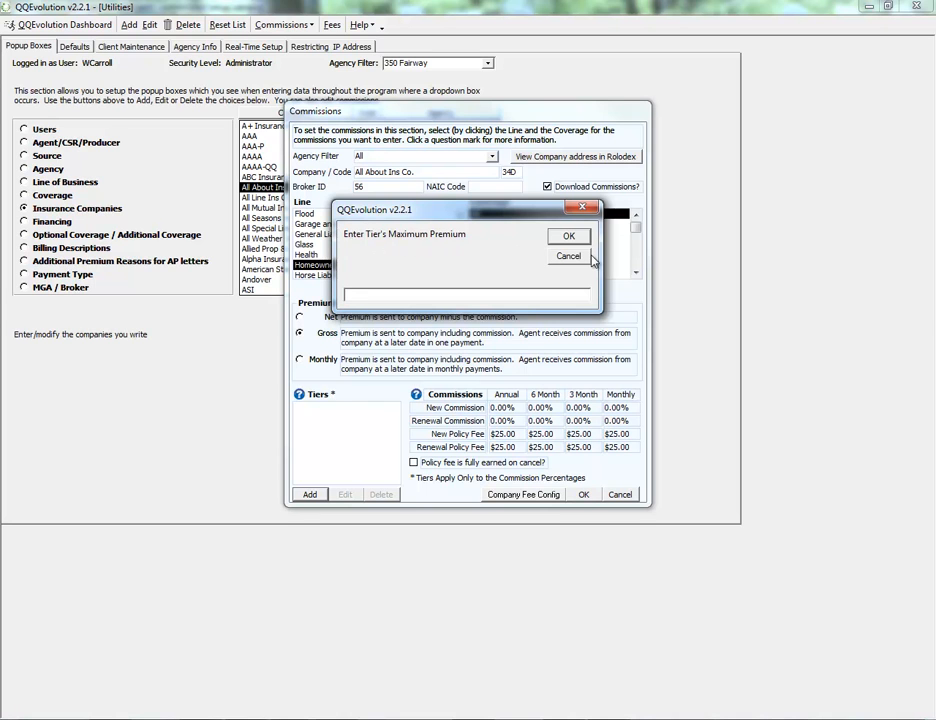
left_click(567, 241)
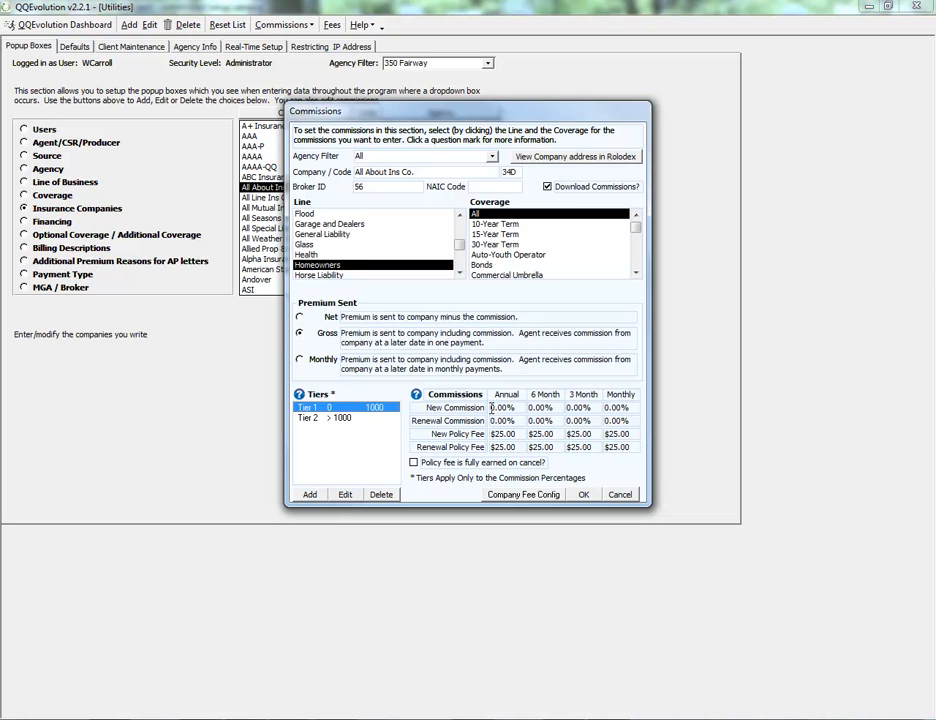
left_click(502, 407)
type("5")
key("Tab")
key("Tab")
key("Tab")
key("Tab")
Set Tier 2's new and renewal commissions to 8% for all terms, and compare the rates of both tiers.
left_click(314, 421)
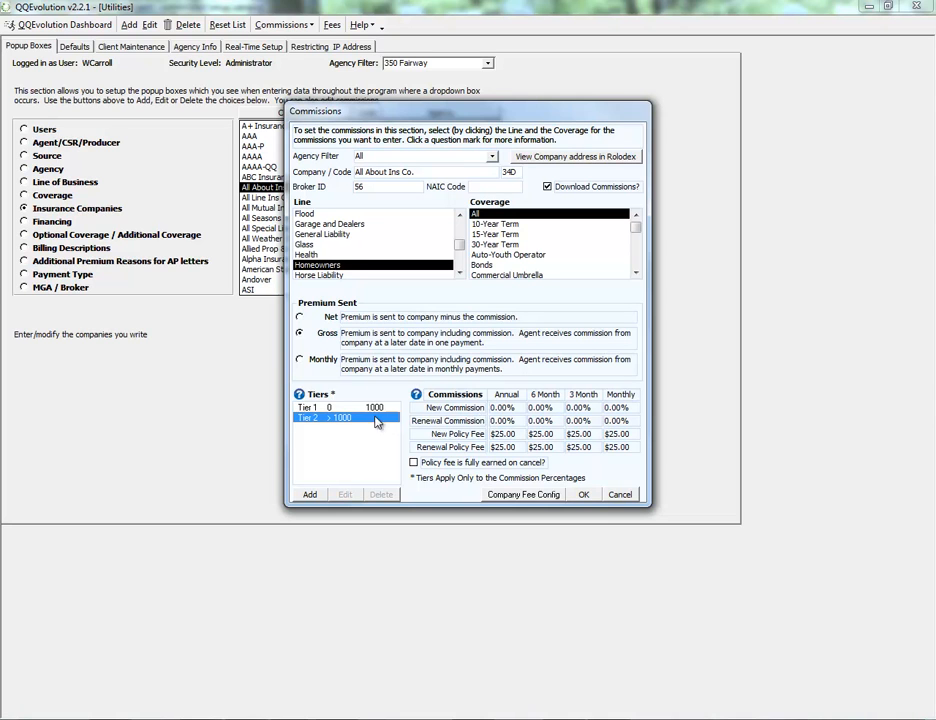
left_click(500, 406)
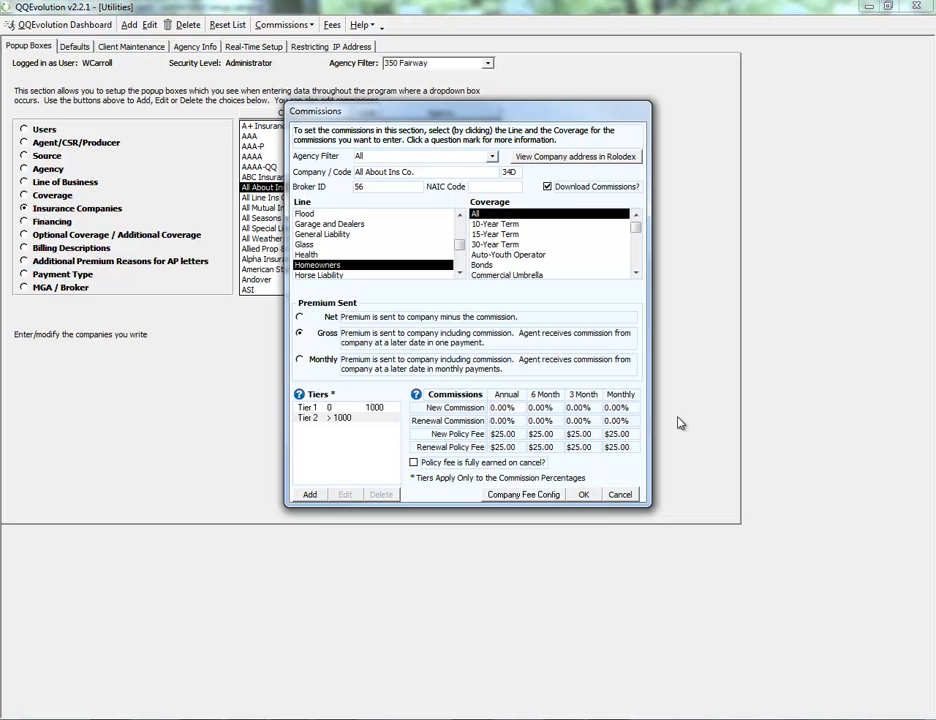
type("800")
key("Tab")
left_click(326, 410)
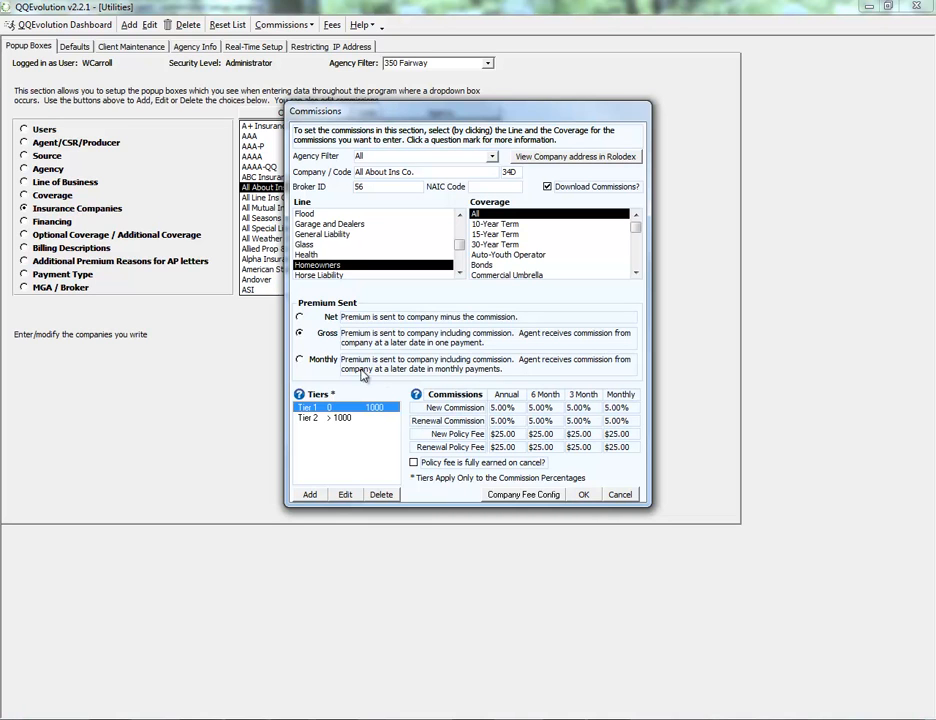
left_click(342, 419)
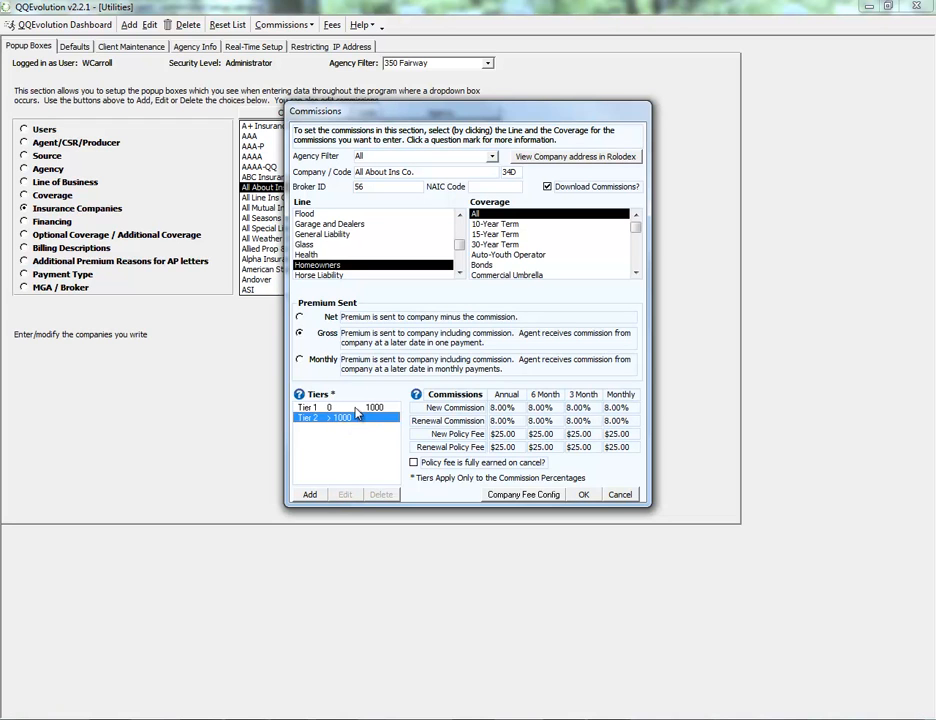
left_click(330, 408)
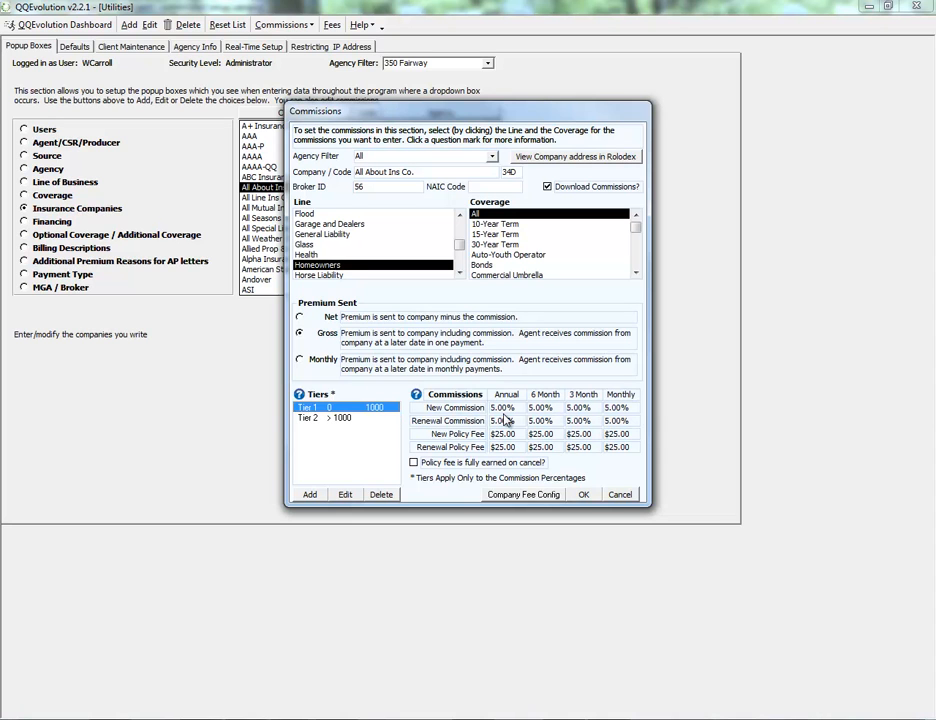
Add two more Homeowners commission tiers with maximum premiums of 5000 and 10000.
left_click(326, 419)
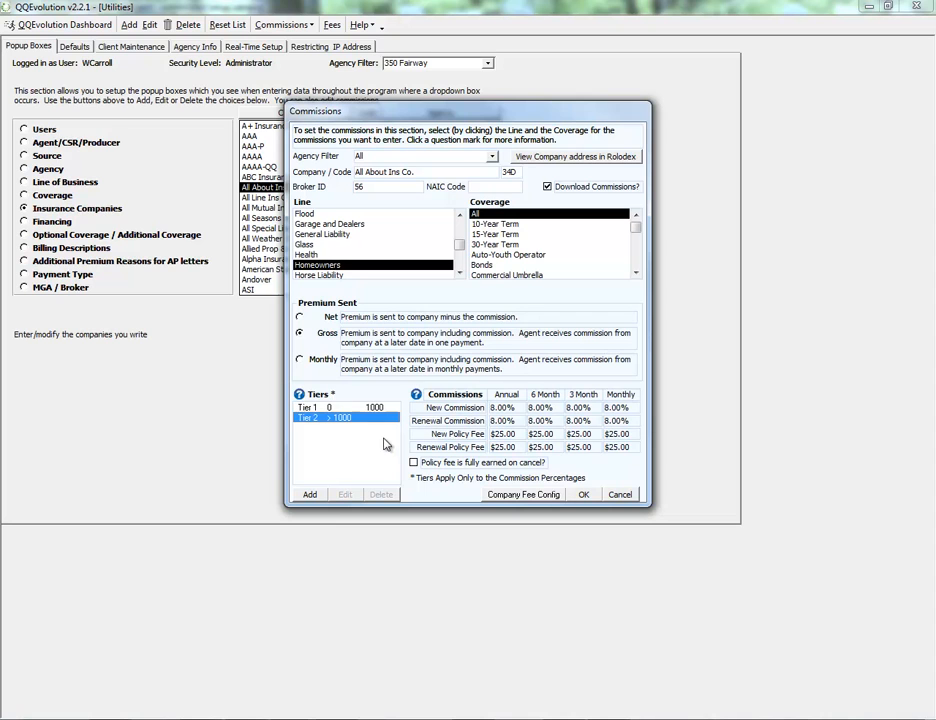
left_click(310, 495)
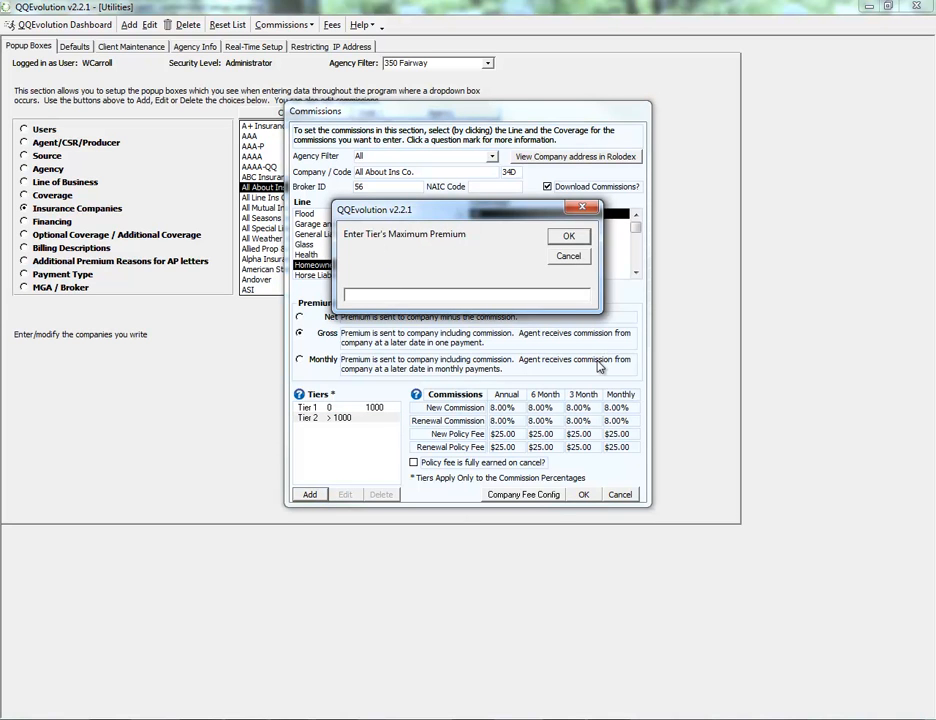
type("5000")
left_click(567, 240)
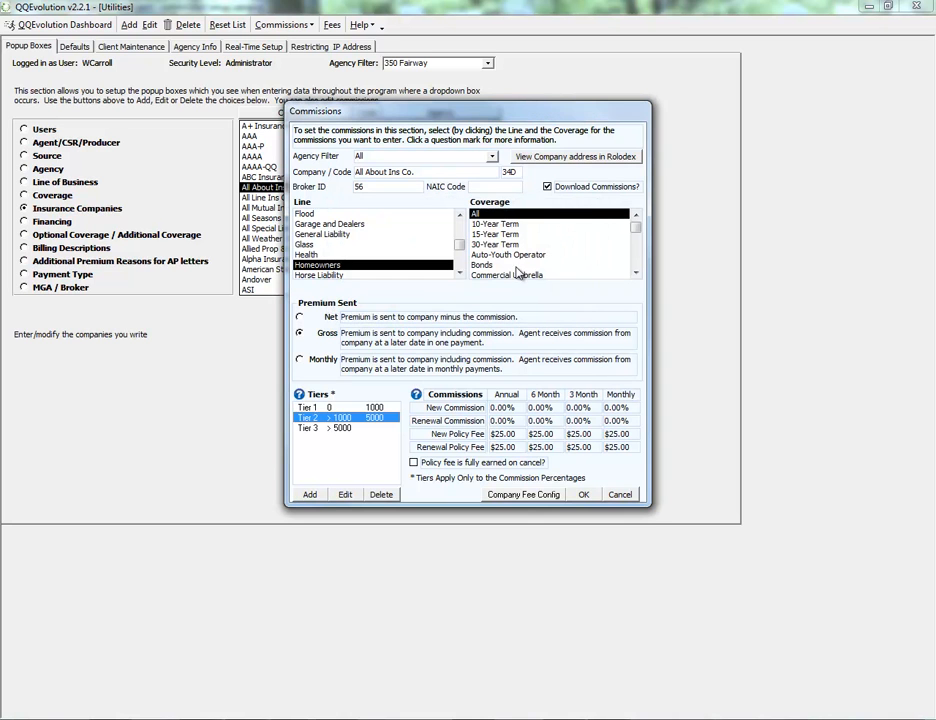
left_click(310, 495)
type("10000")
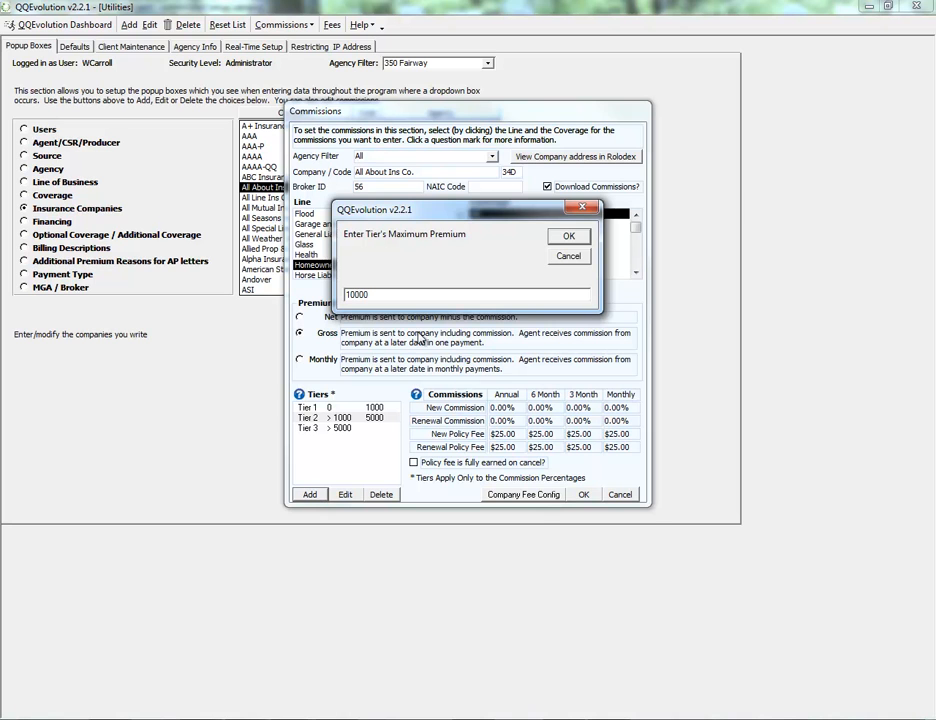
left_click(566, 237)
Check Tier 1's rates and set Tier 2's new and renewal commissions to 8% for all terms.
left_click(329, 409)
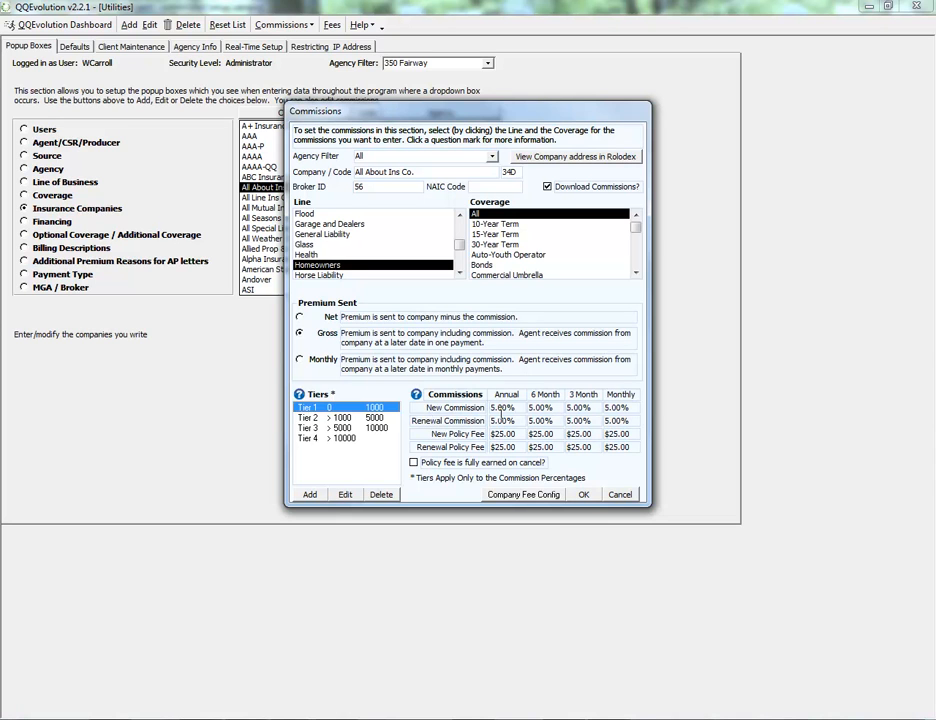
left_click(343, 418)
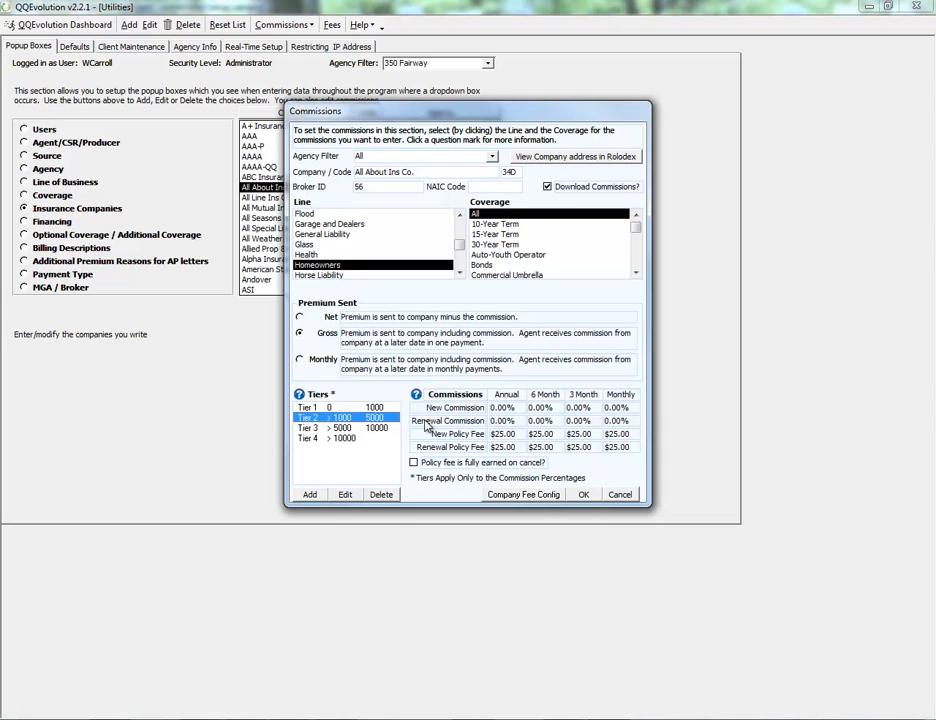
left_click(502, 408)
type("8")
key("Tab")
Set Tier 3's new and renewal commissions to 10% for all terms.
left_click(338, 428)
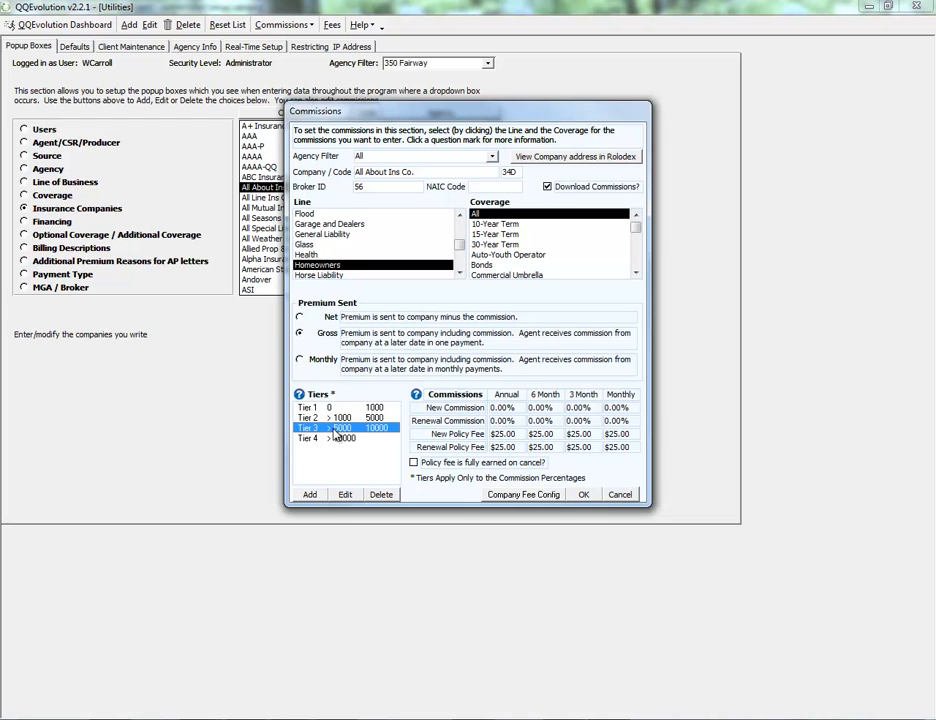
key("Tab")
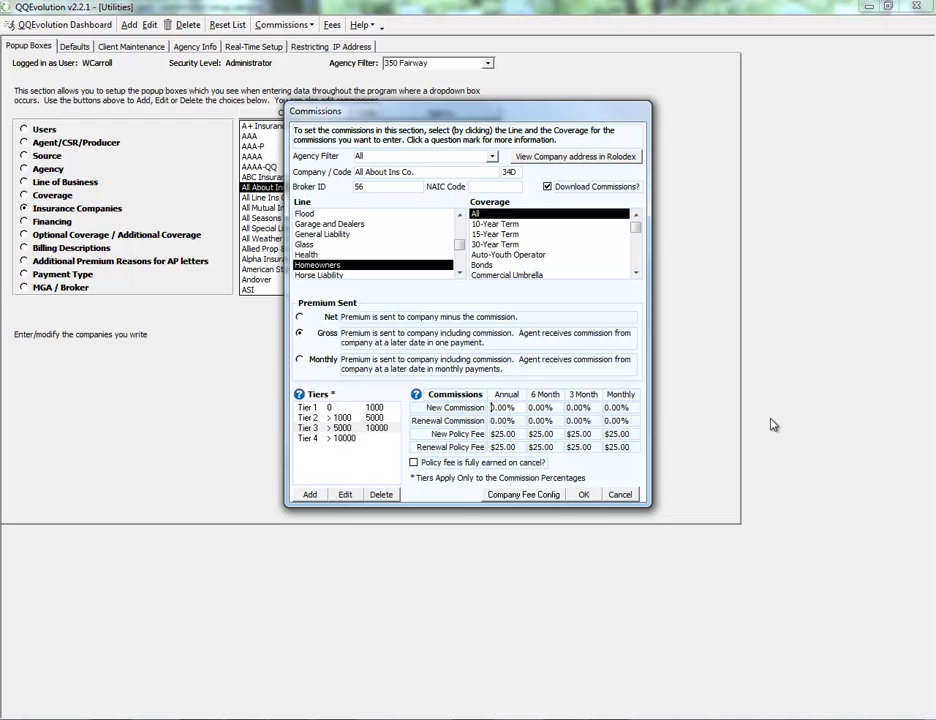
type("10")
key("Tab")
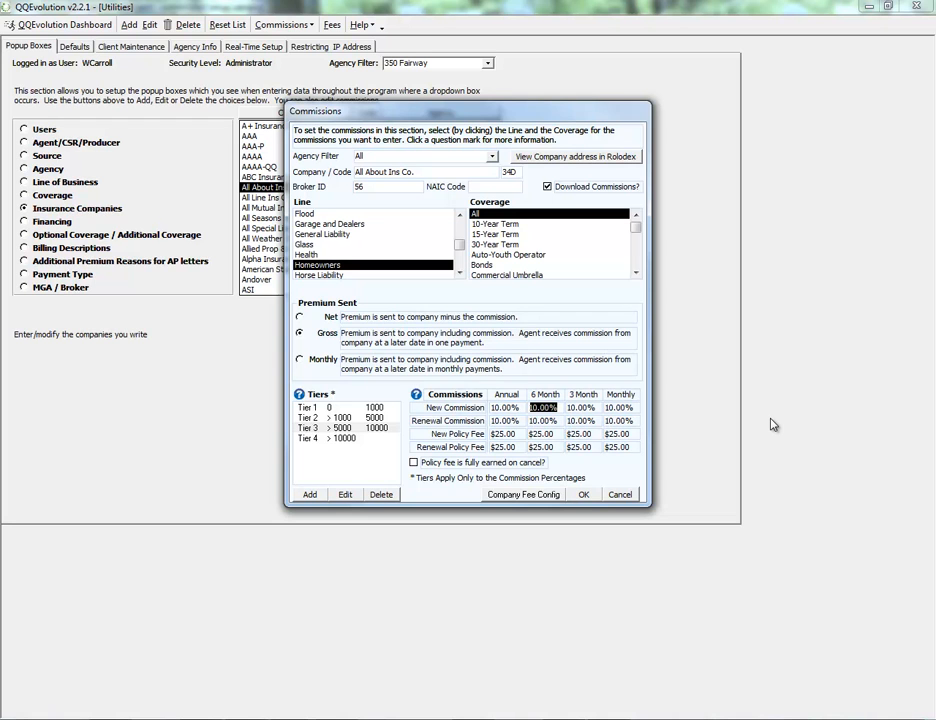
Set the commission of Tier 4, for premiums above 10000, to 15%.
left_click(342, 438)
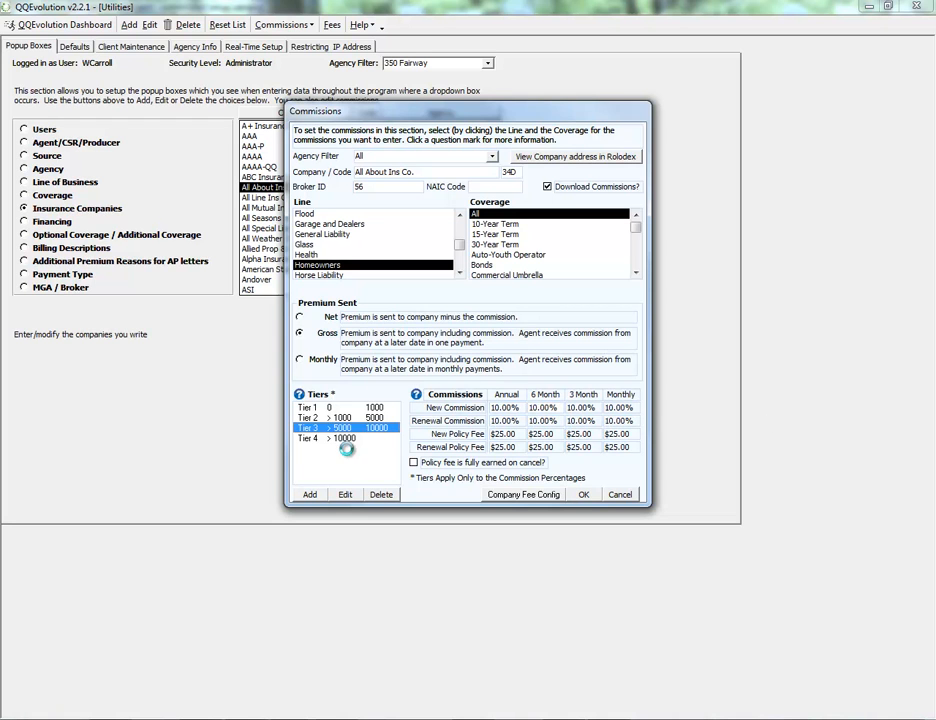
left_click(502, 408)
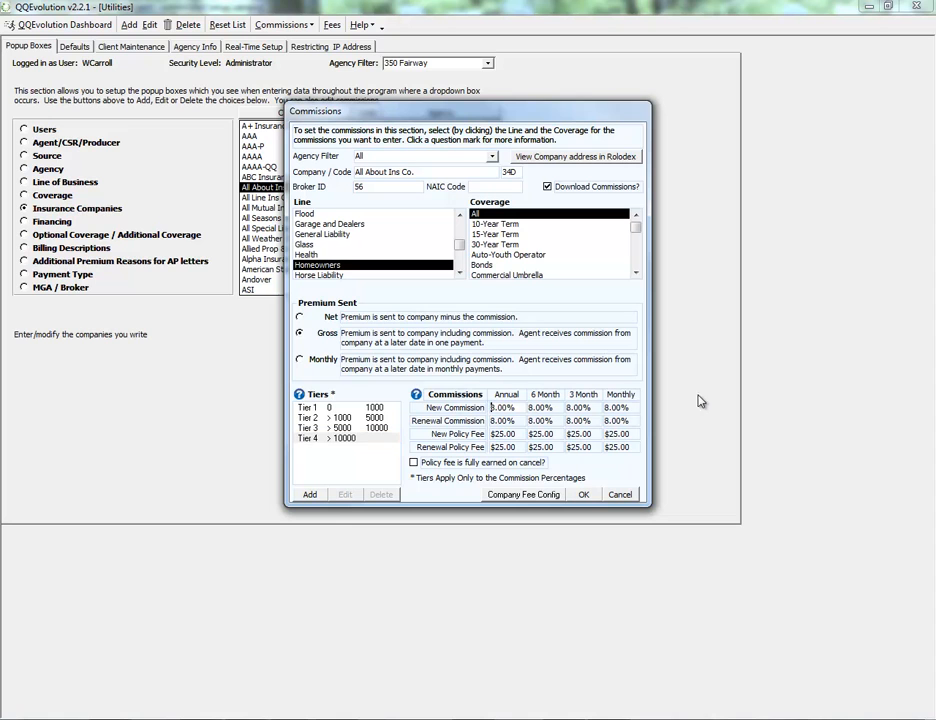
type("15")
Review the rates of the first two Homeowners tiers and save the commissions for All About Ins Co.
left_click(337, 414)
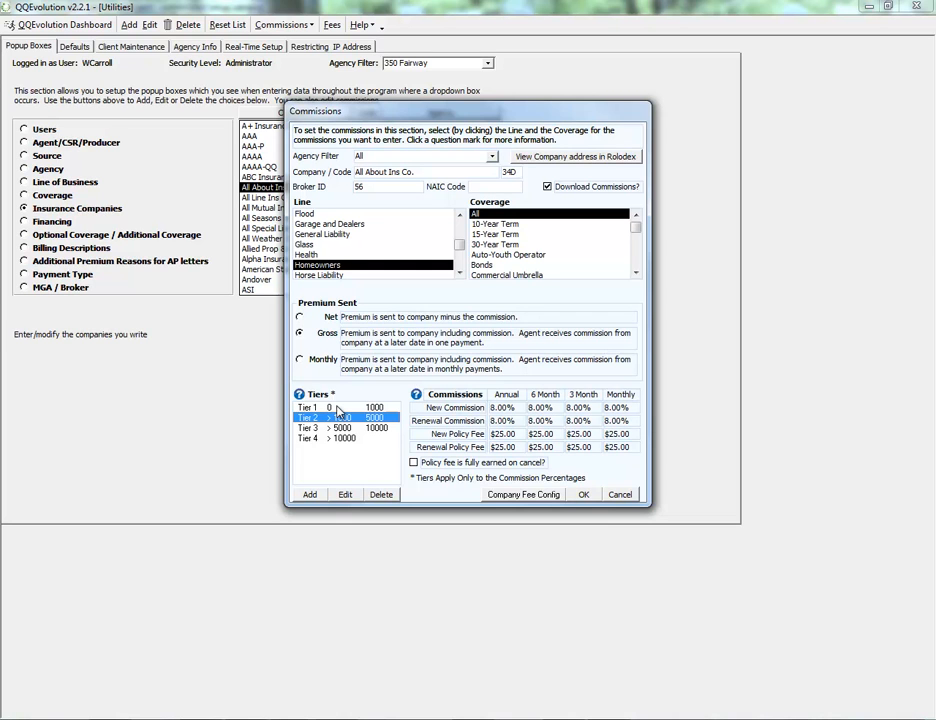
left_click(337, 408)
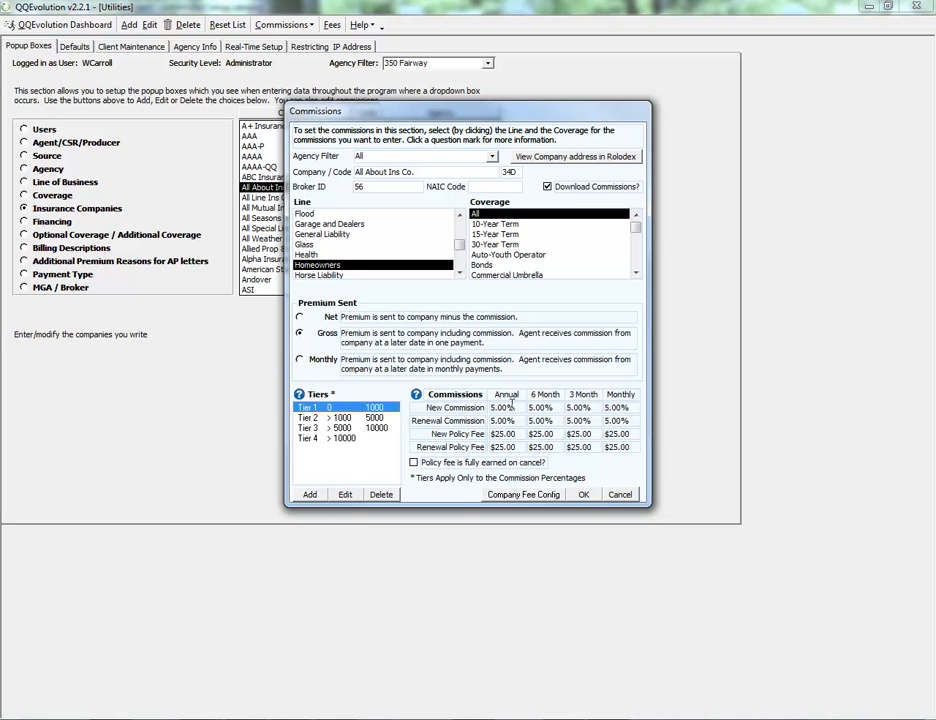
left_click(340, 418)
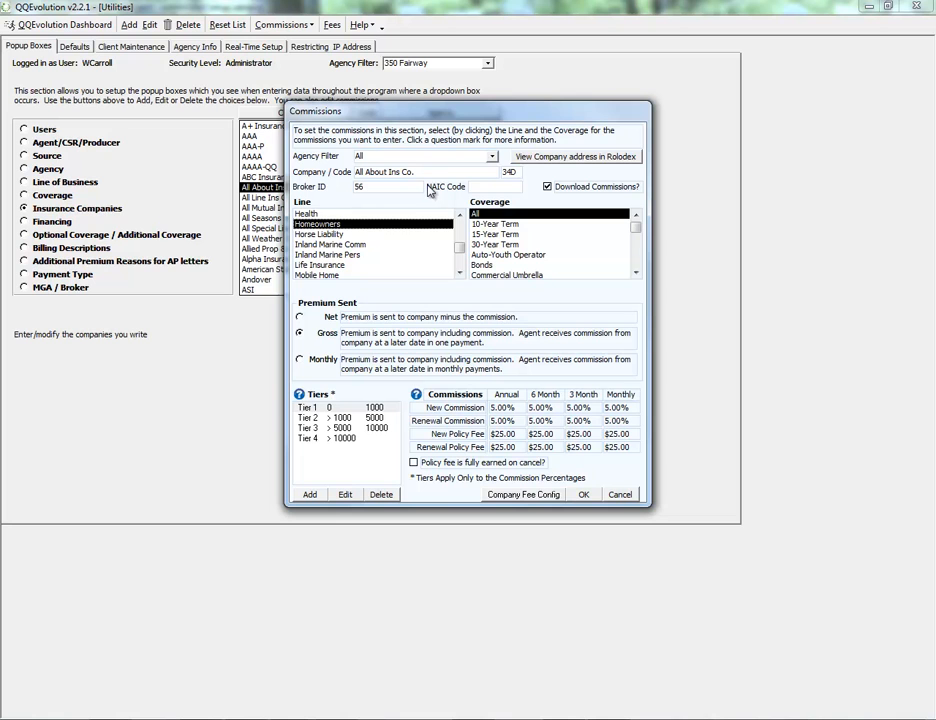
left_click(588, 498)
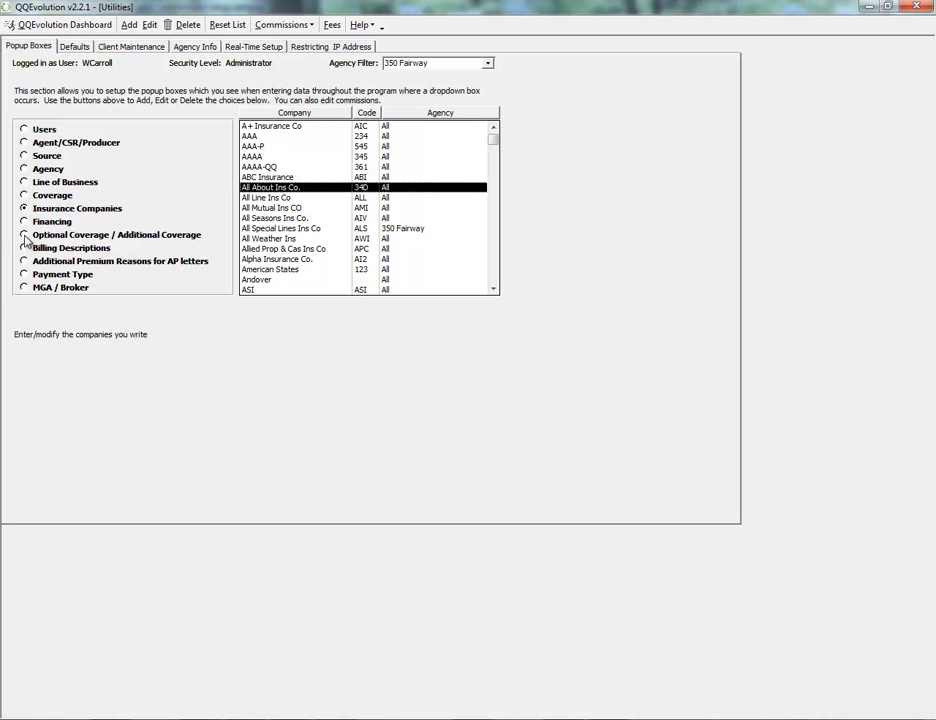
Open the MGA / Broker list with its new-entry field, and look over the companies assigned to A Better Broker.
left_click(24, 288)
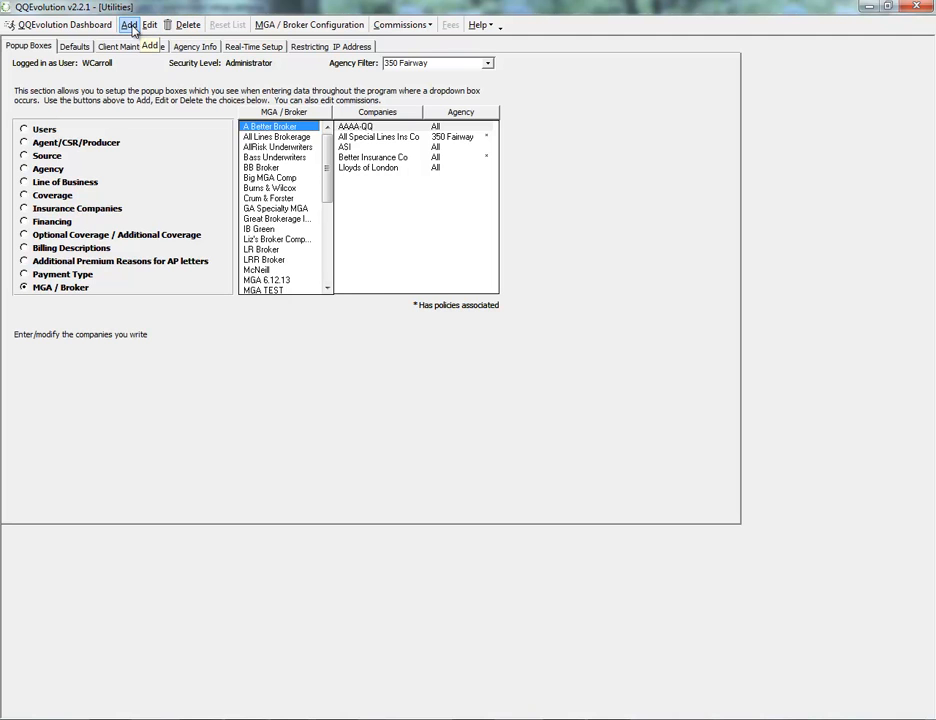
left_click(130, 26)
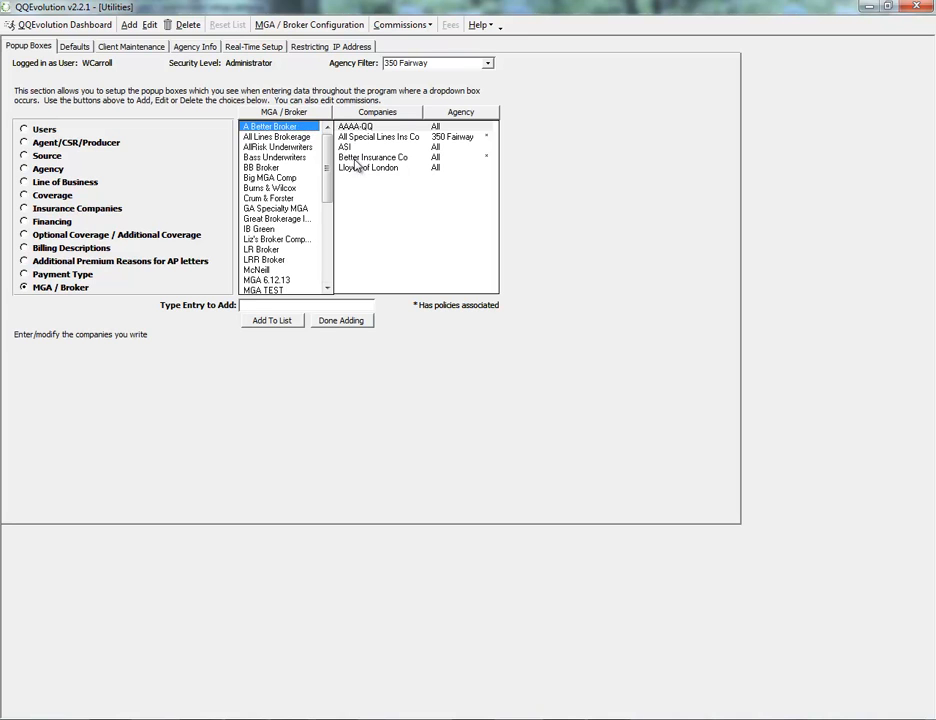
left_click(357, 127)
left_click_drag(353, 140, 355, 177)
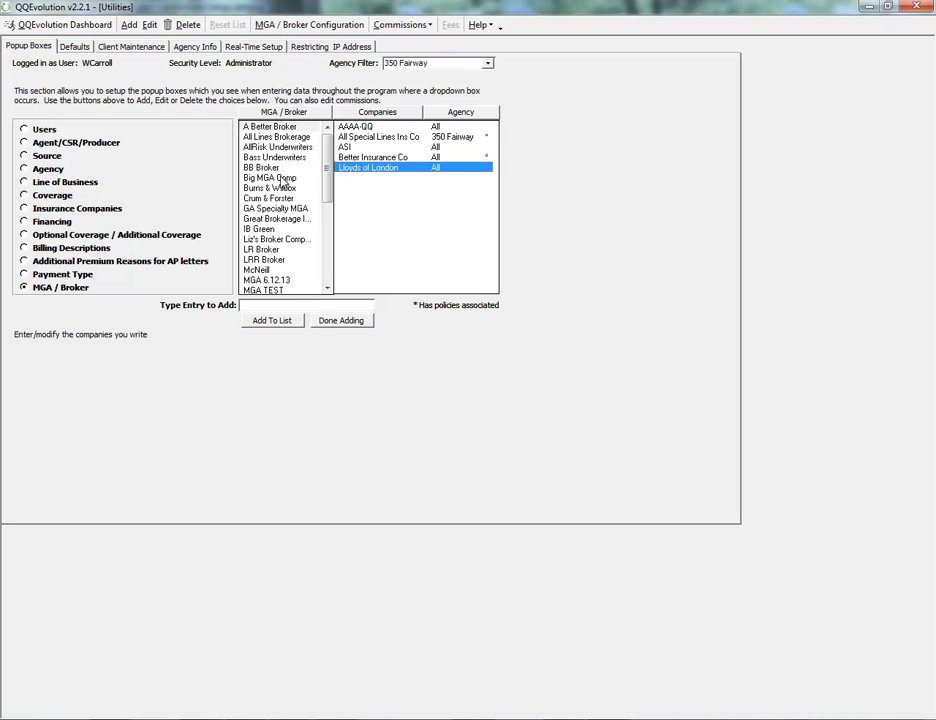
Assign AAAA-QQ, All Mutual Ins CO and Allied Prop & Cas Ins Co to Big MGA Comp in the MGA / Broker configuration.
left_click(298, 30)
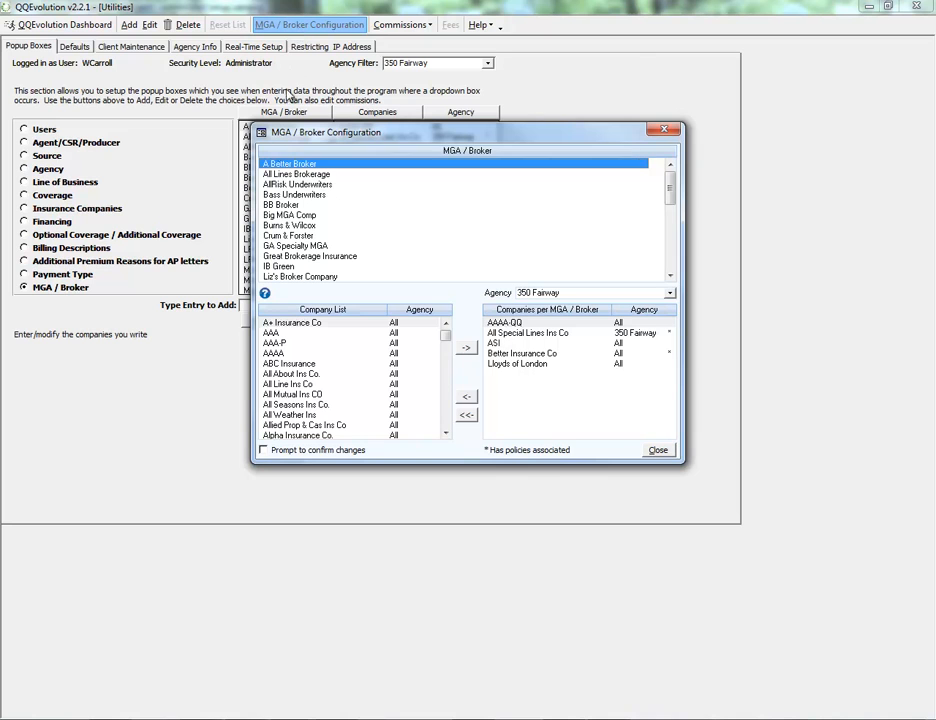
left_click(290, 184)
left_click(290, 214)
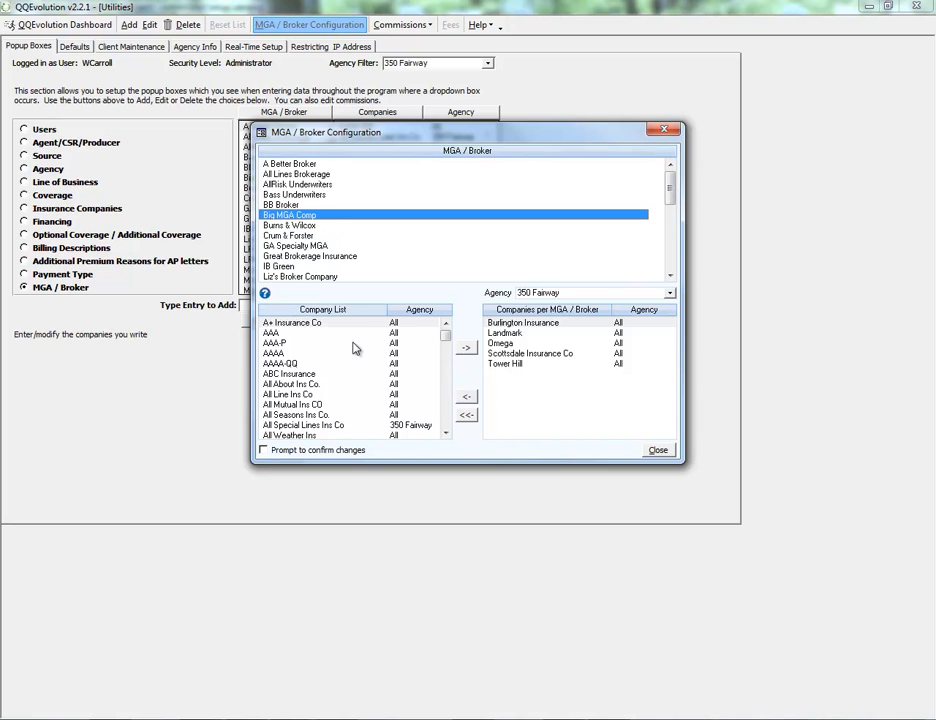
left_click(278, 364)
left_click(466, 348)
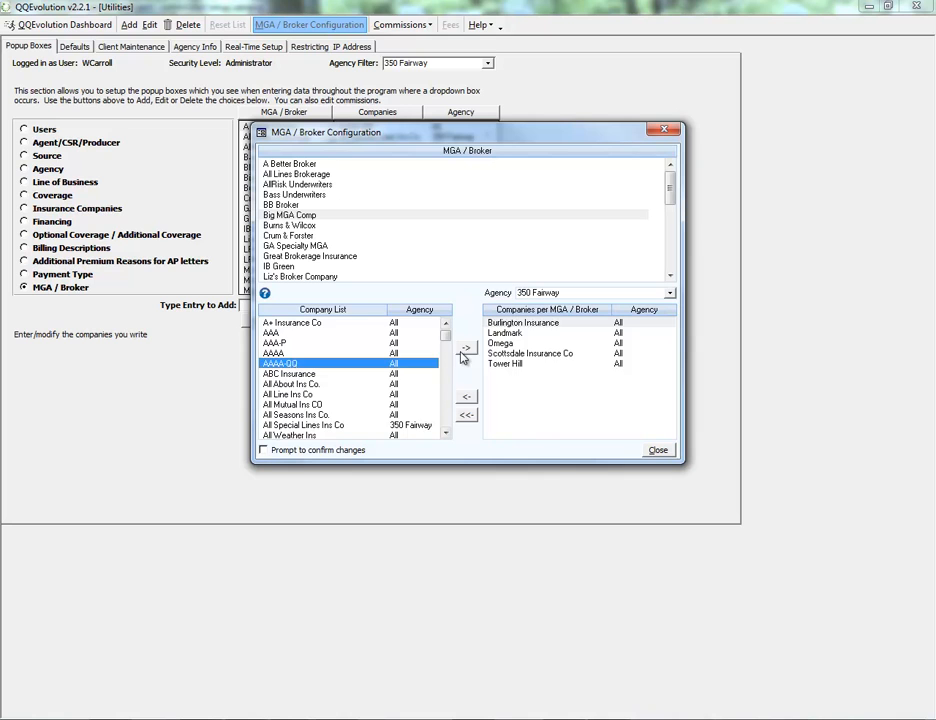
left_click(280, 397)
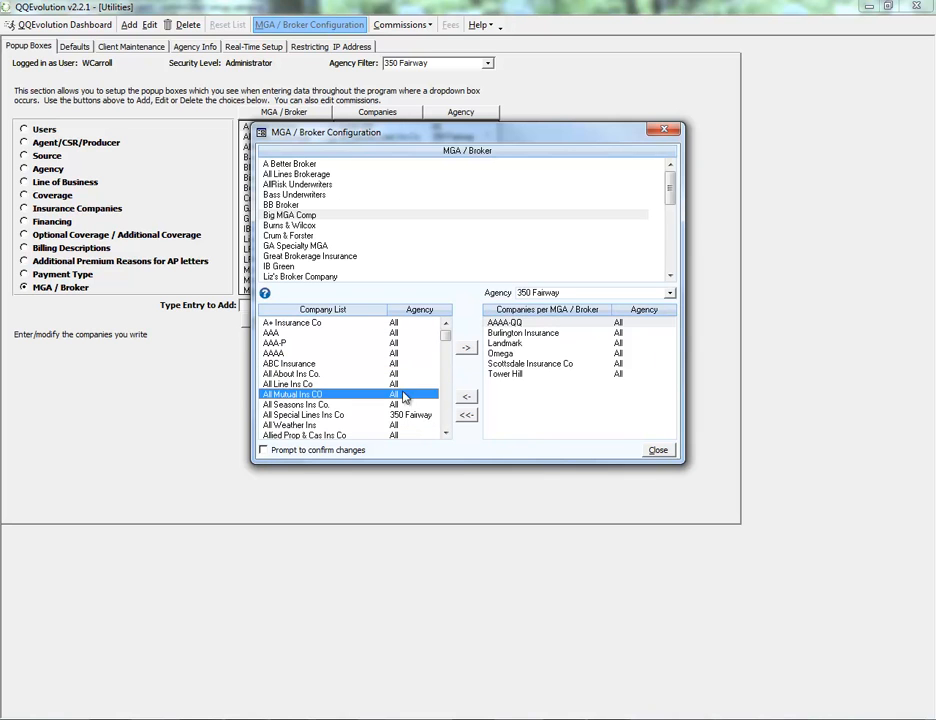
left_click(466, 348)
left_click(310, 425)
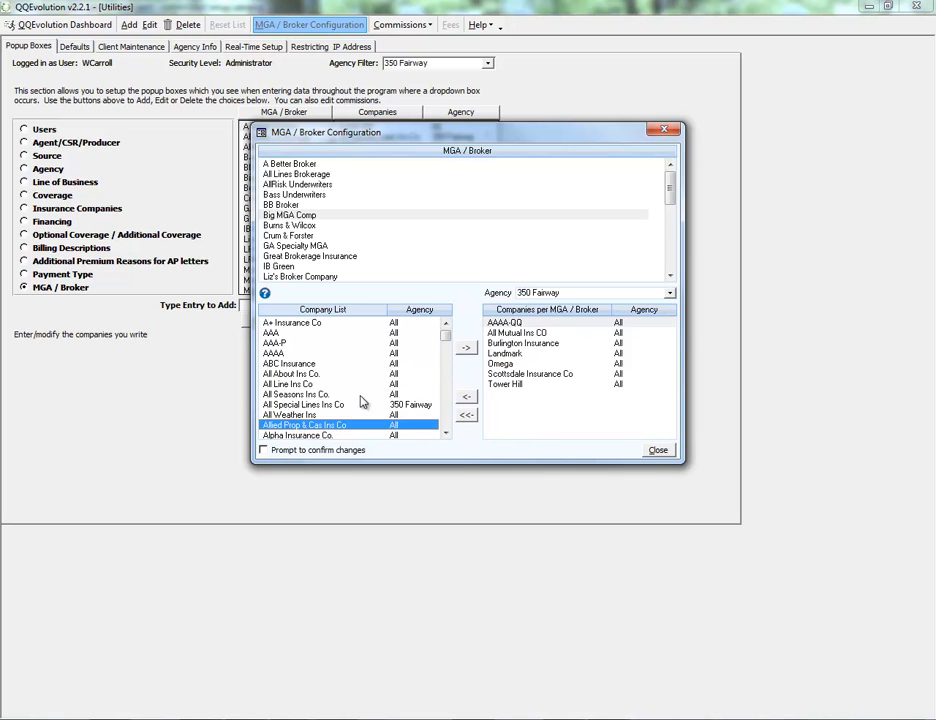
left_click(466, 348)
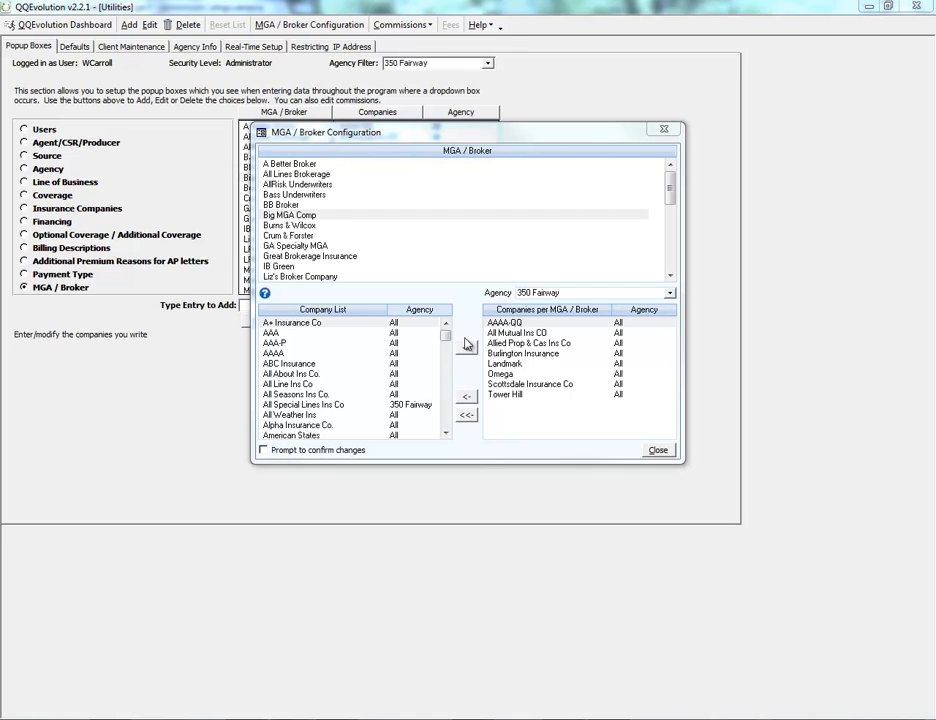
left_click(657, 452)
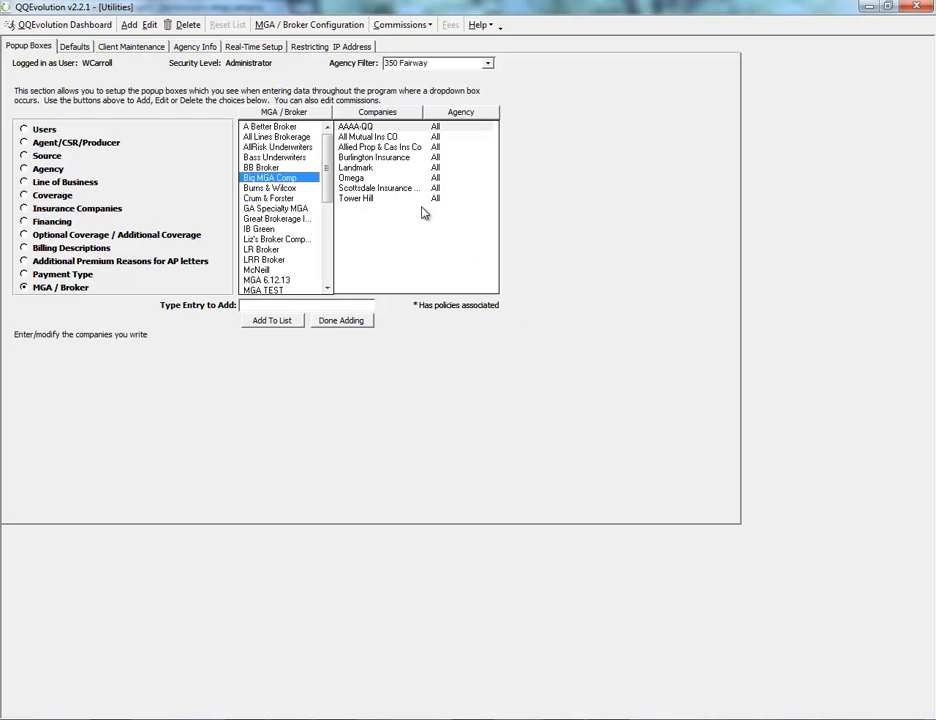
View the commission settings for AAAA-QQ under Big MGA Comp, and leave them without saving.
left_click(365, 128)
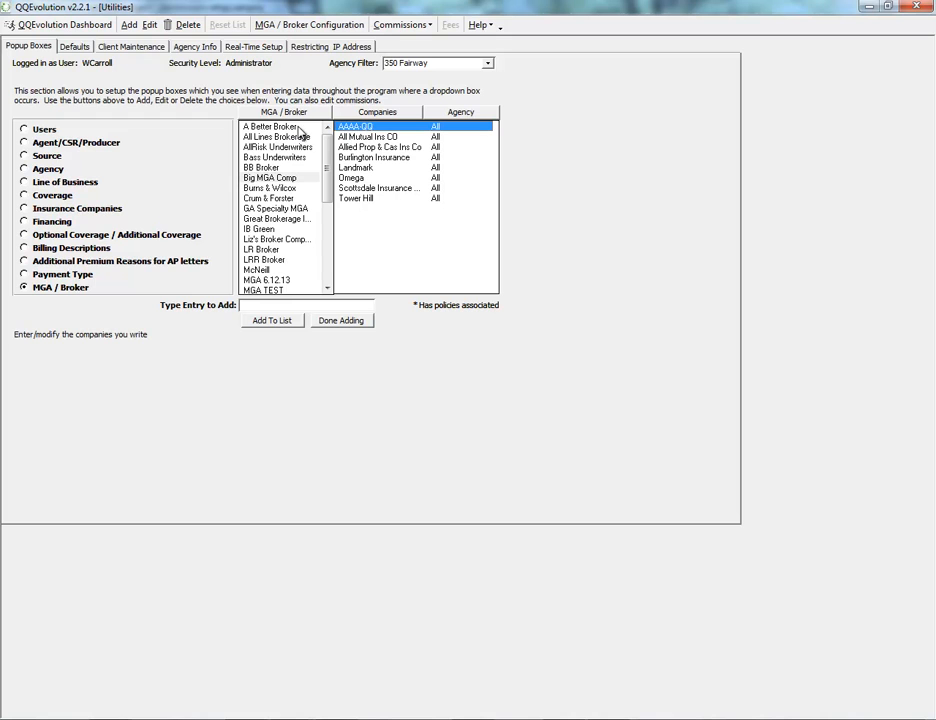
double_click(371, 128)
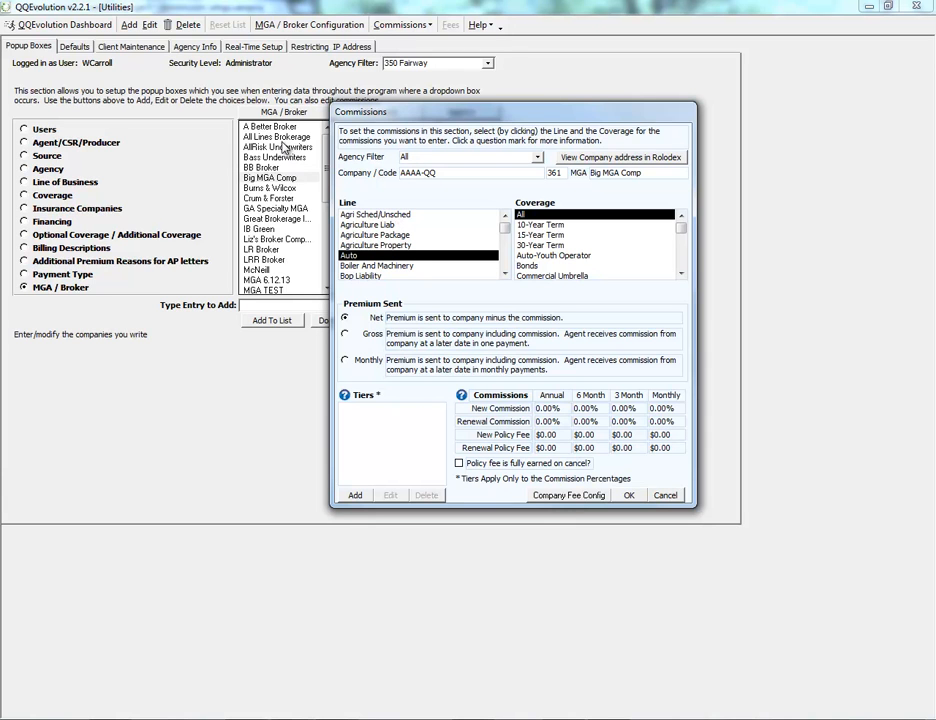
left_click(665, 496)
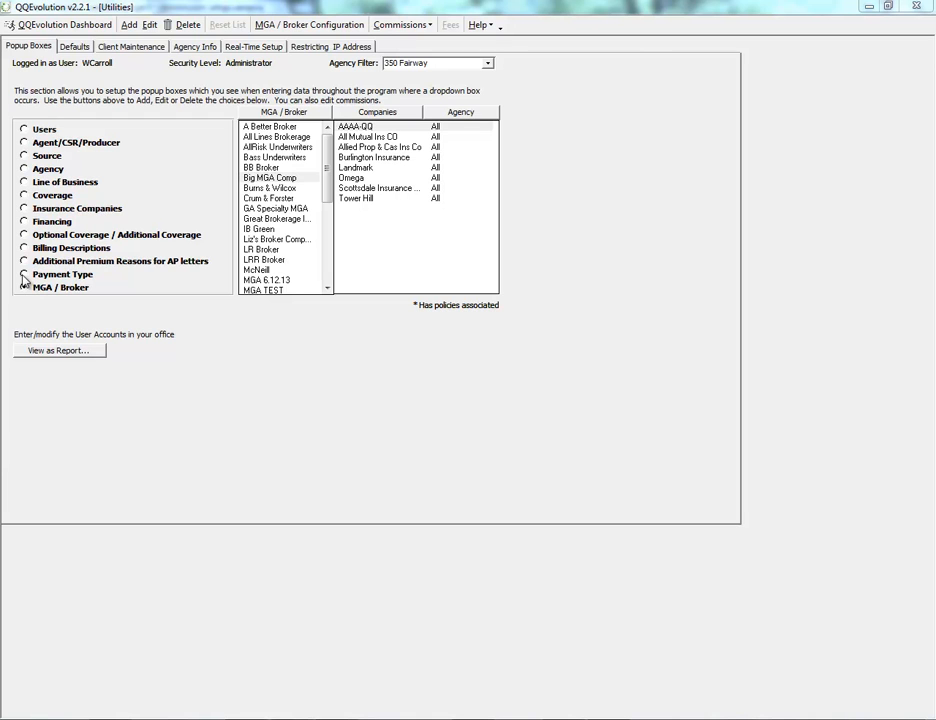
Start a new agency commission breakdown rule named Agency Comm Bonus, with A Better Broker as its MGA / Broker.
left_click(27, 169)
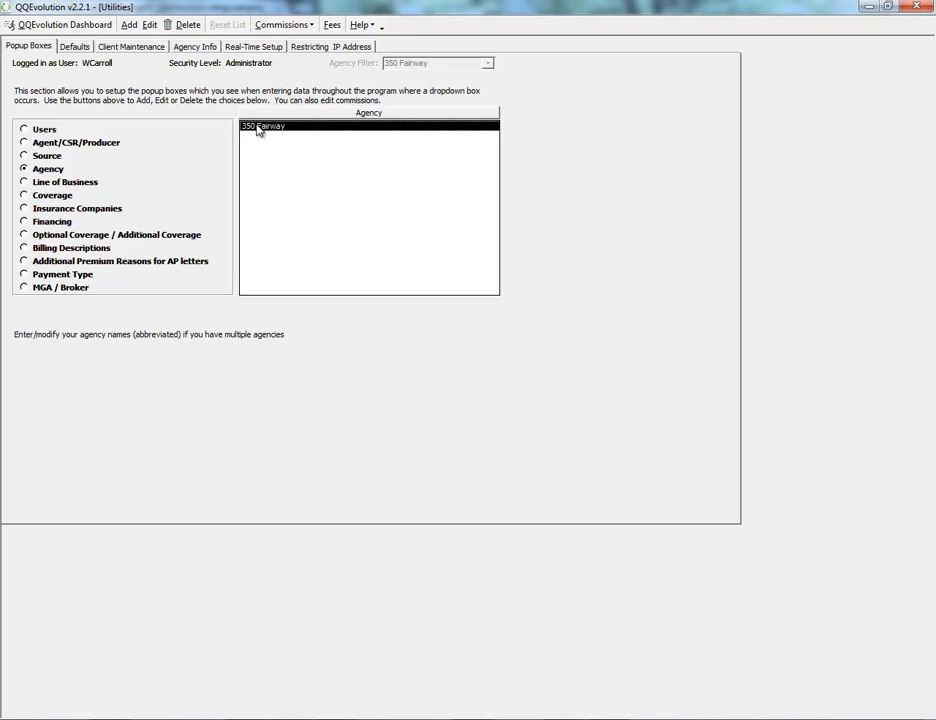
left_click(283, 24)
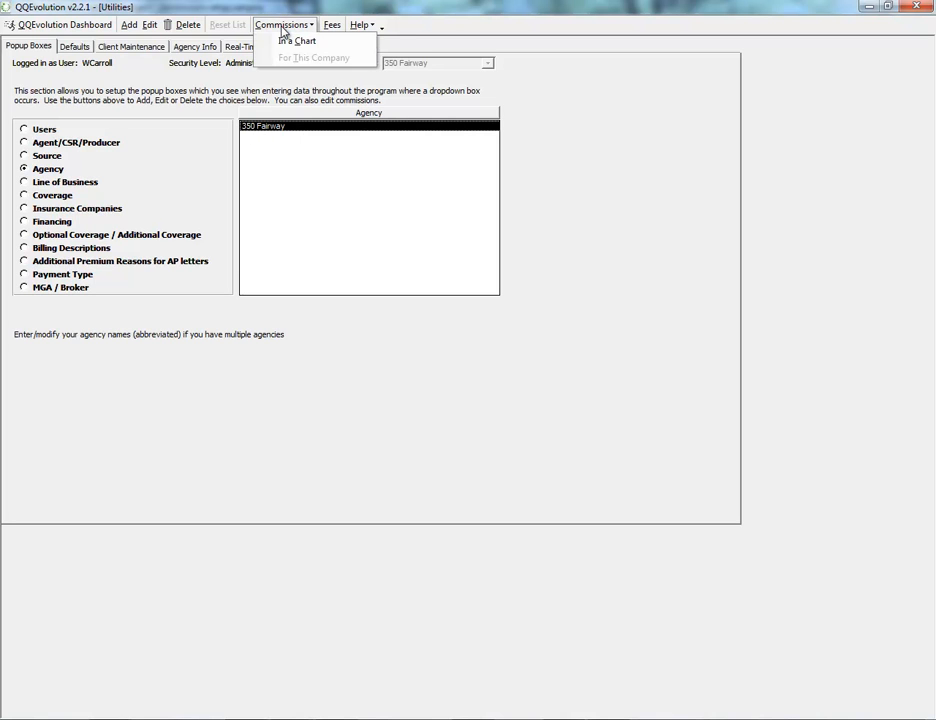
left_click(306, 42)
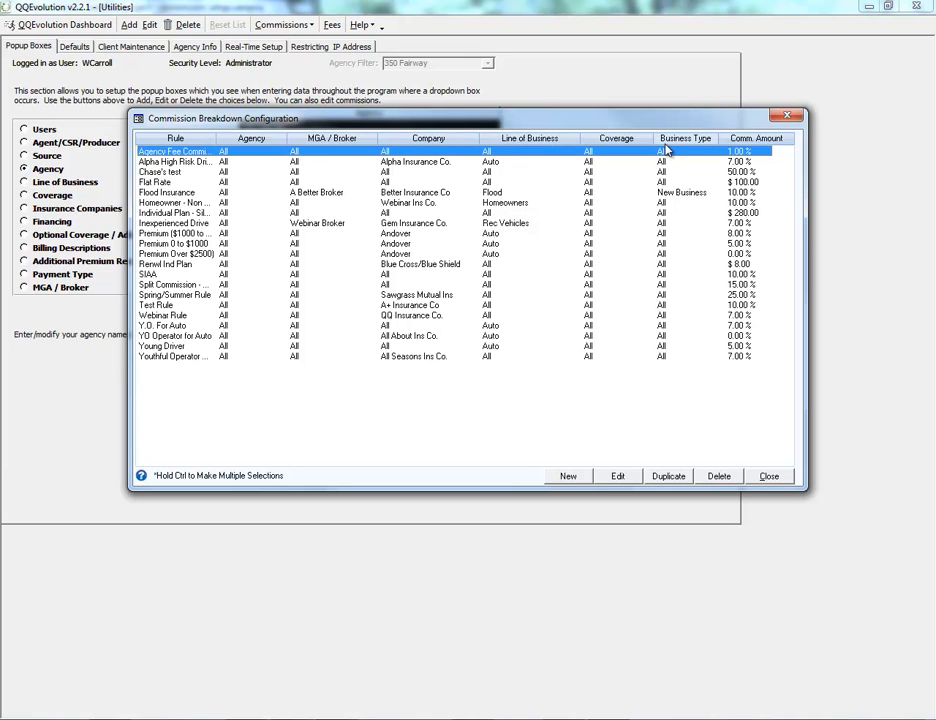
left_click(566, 477)
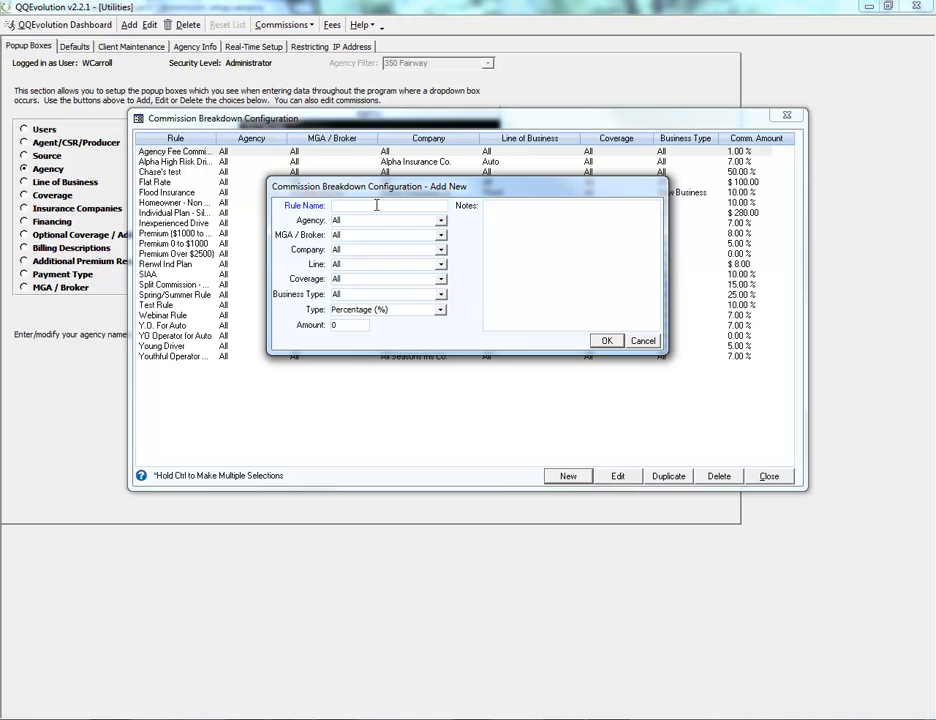
type("Agency Comm Bonus")
left_click(441, 235)
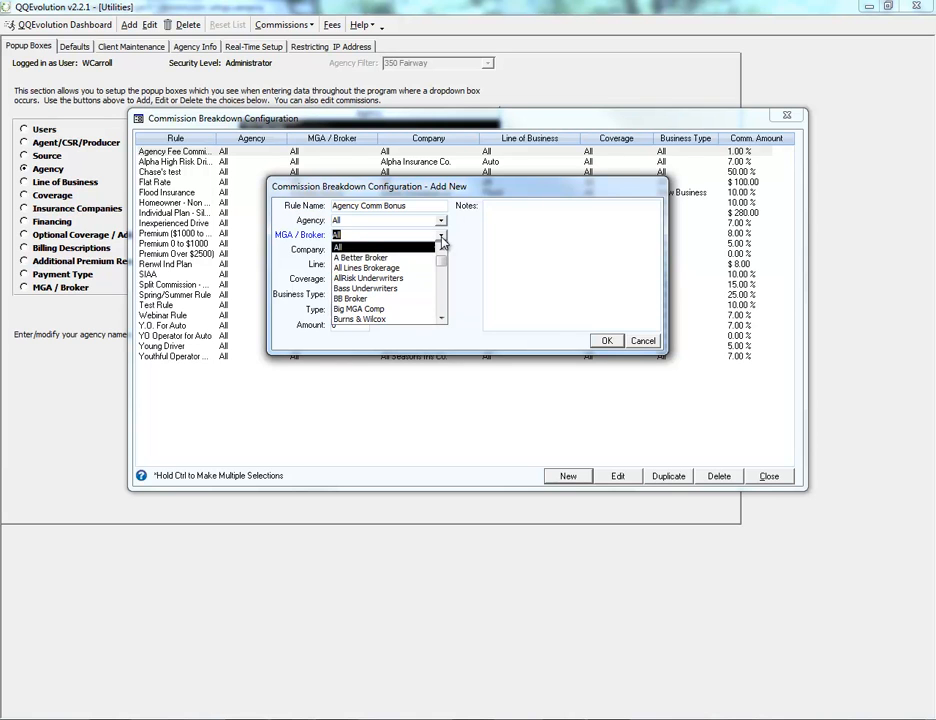
left_click(347, 257)
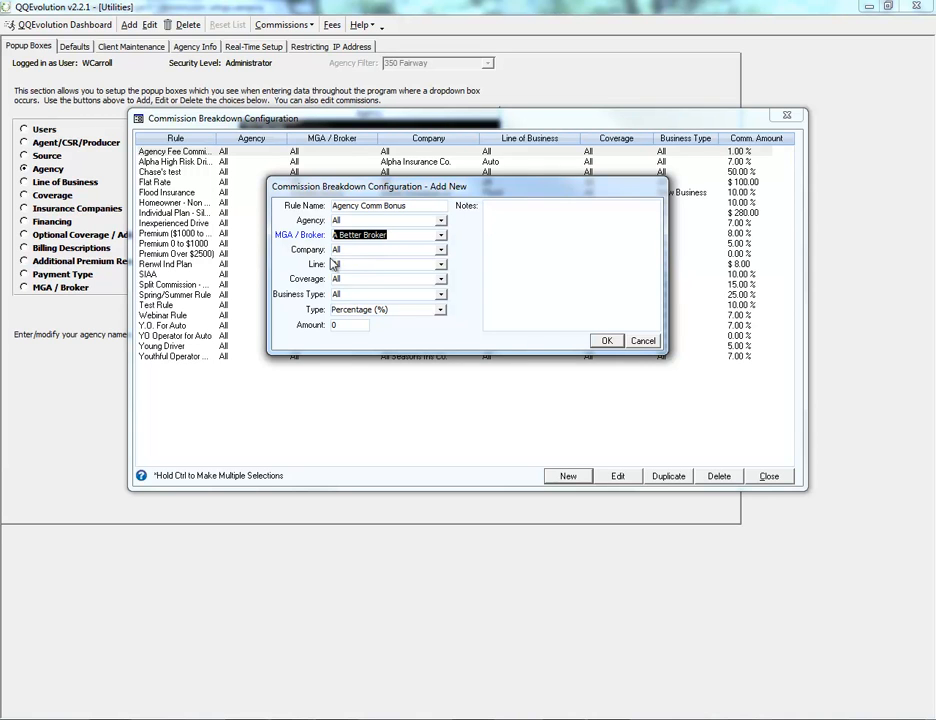
Set the Agency Comm Bonus rule to a Flat Rate ($) of 50, save it, and close the commission breakdown configuration.
left_click(440, 310)
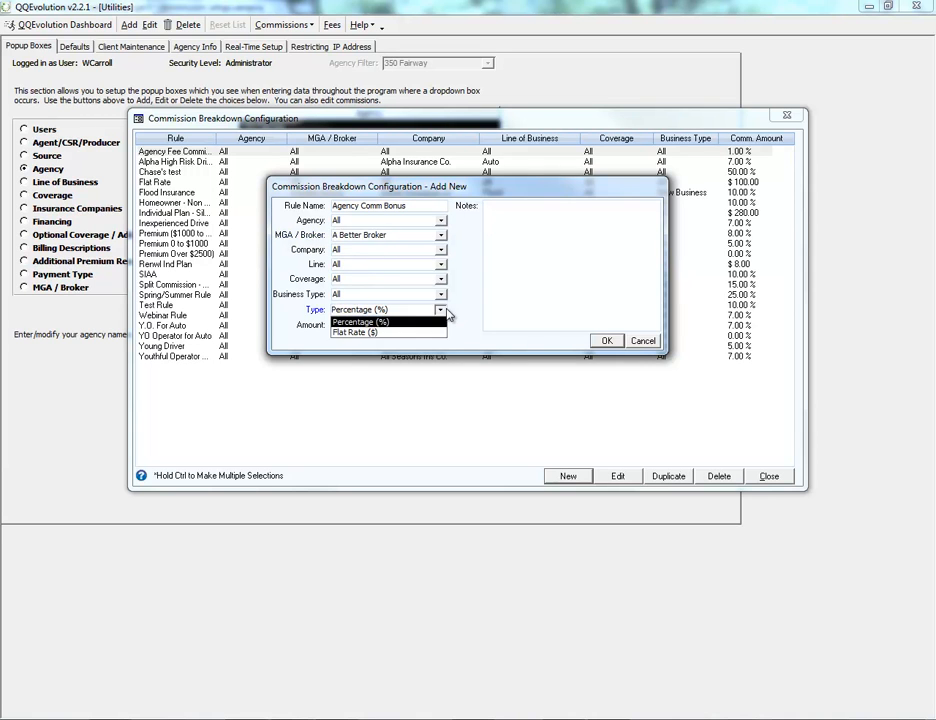
left_click(352, 333)
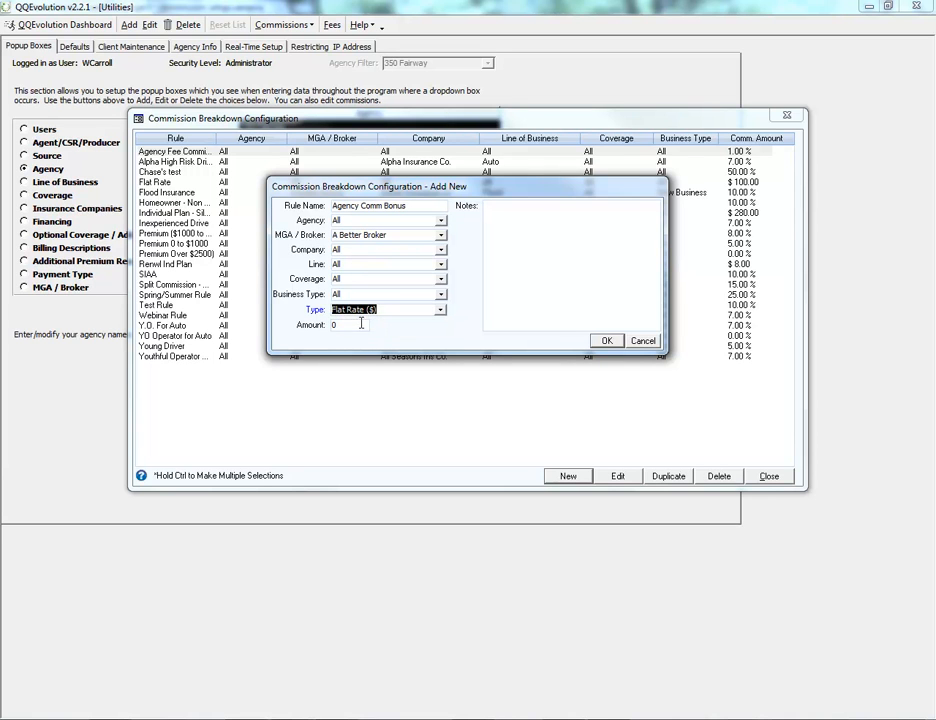
key("Tab")
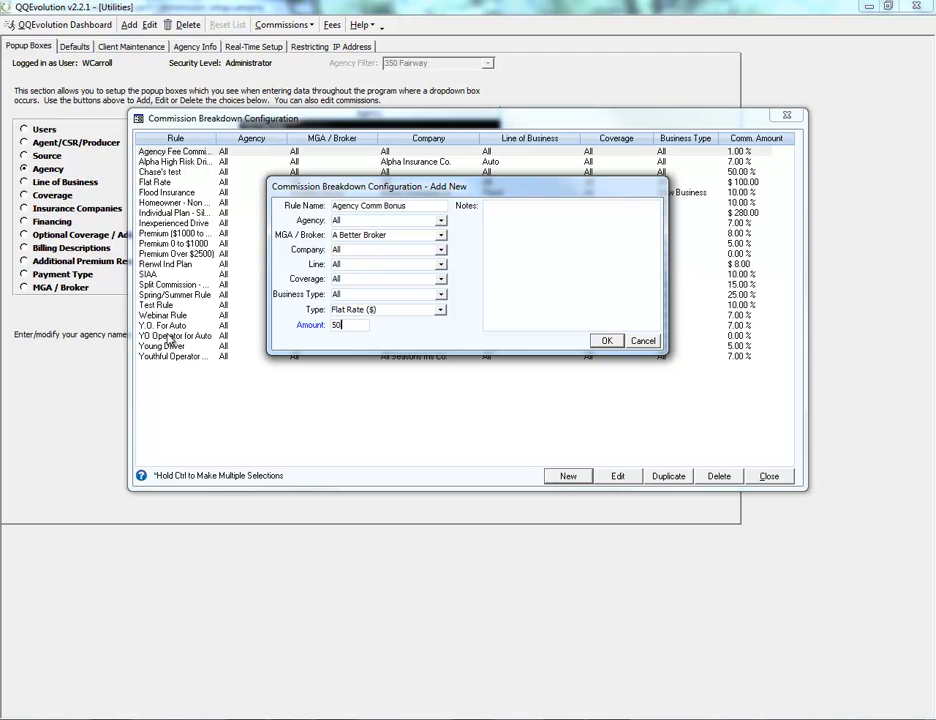
key("Return")
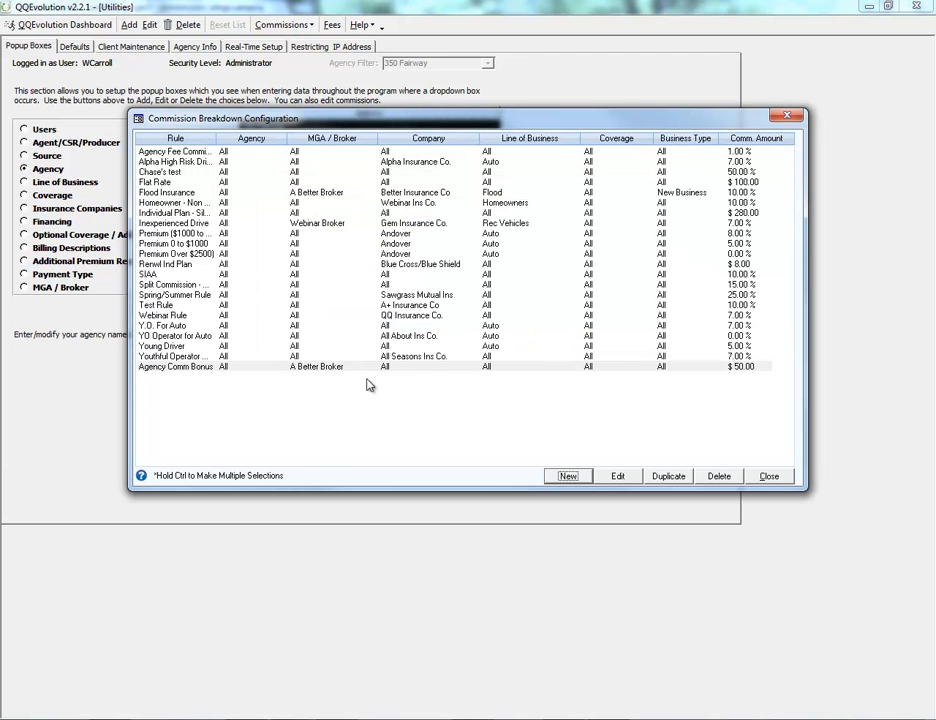
left_click(740, 368)
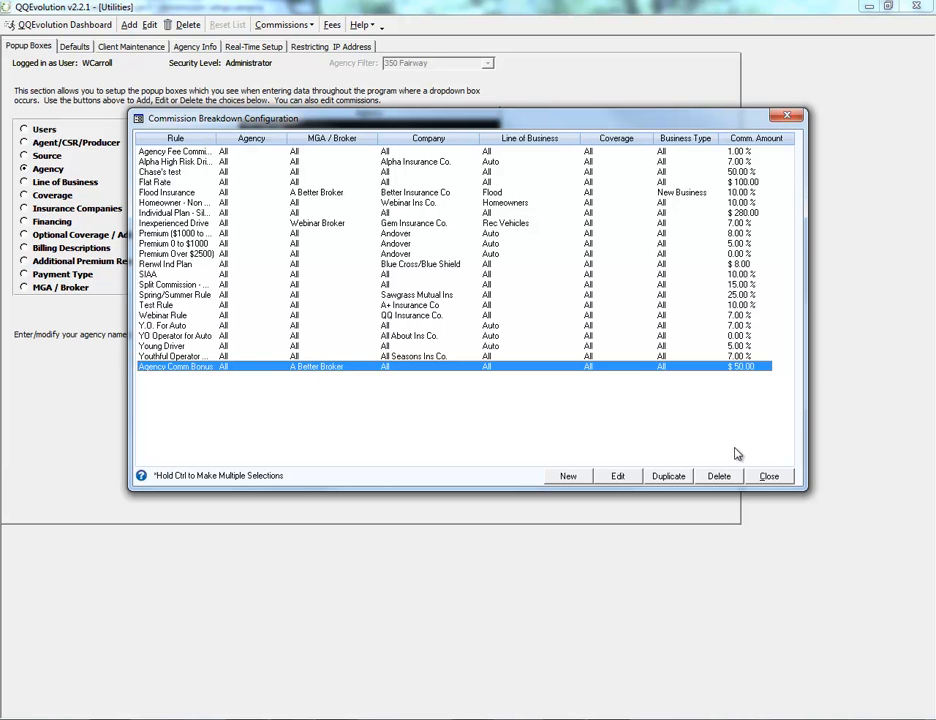
left_click(769, 477)
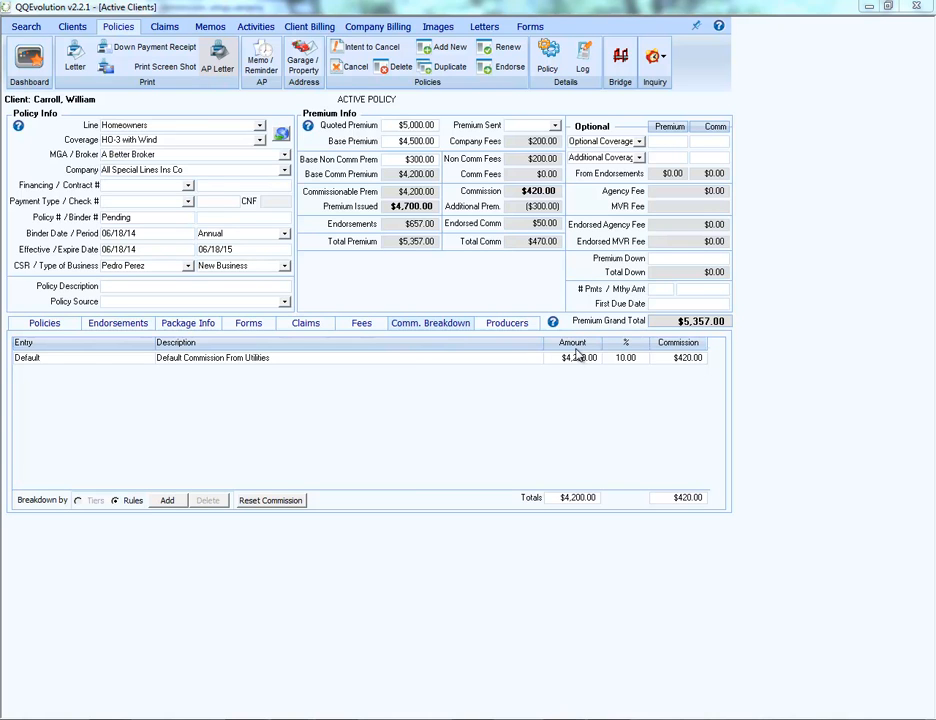
Apply the Agency Comm Bonus rule to the Homeowners policy's commission breakdown, and reset the policy's commission to discard it.
left_click(168, 500)
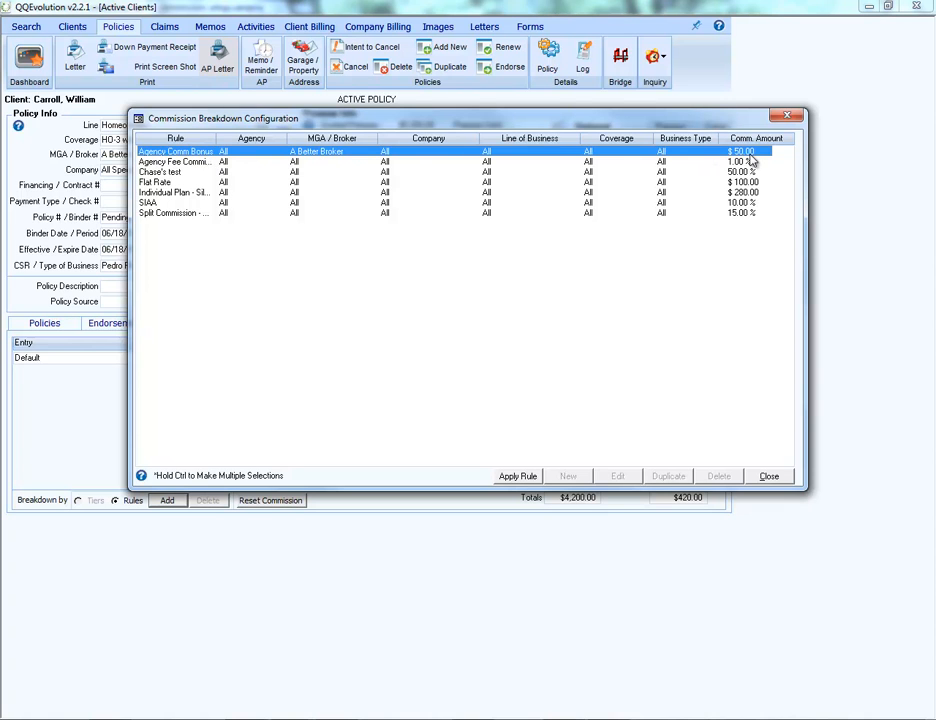
left_click(514, 477)
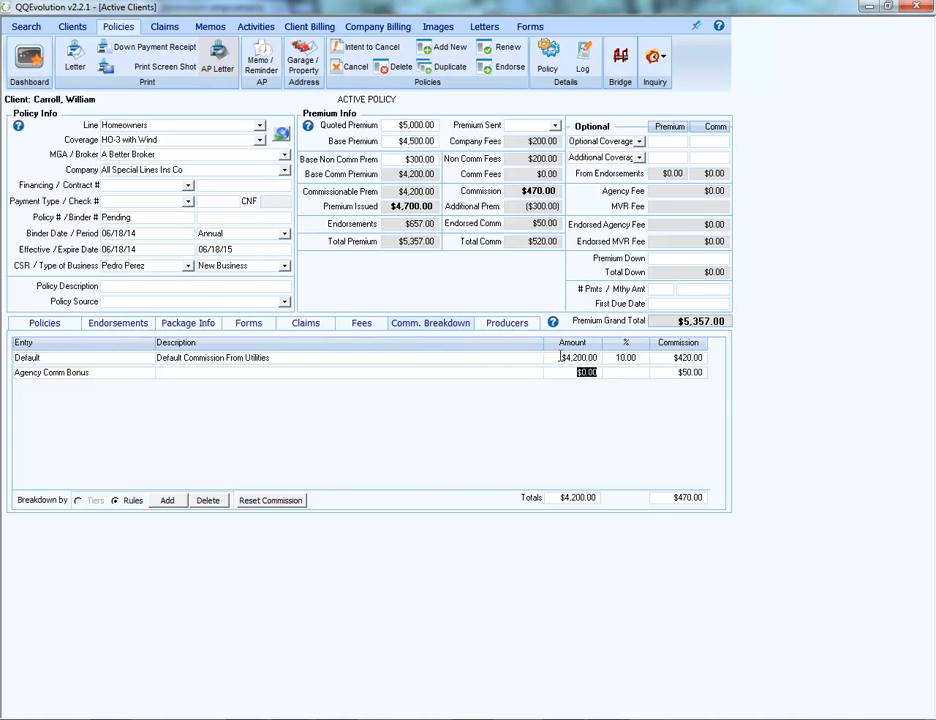
left_click(673, 374)
left_click(676, 374)
left_click(270, 500)
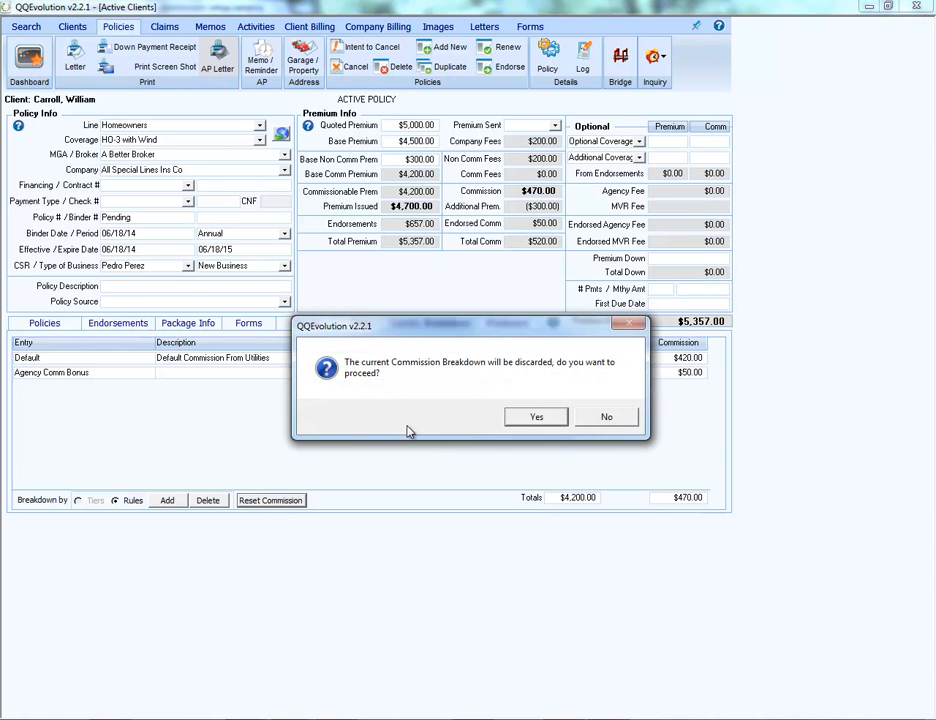
left_click(535, 416)
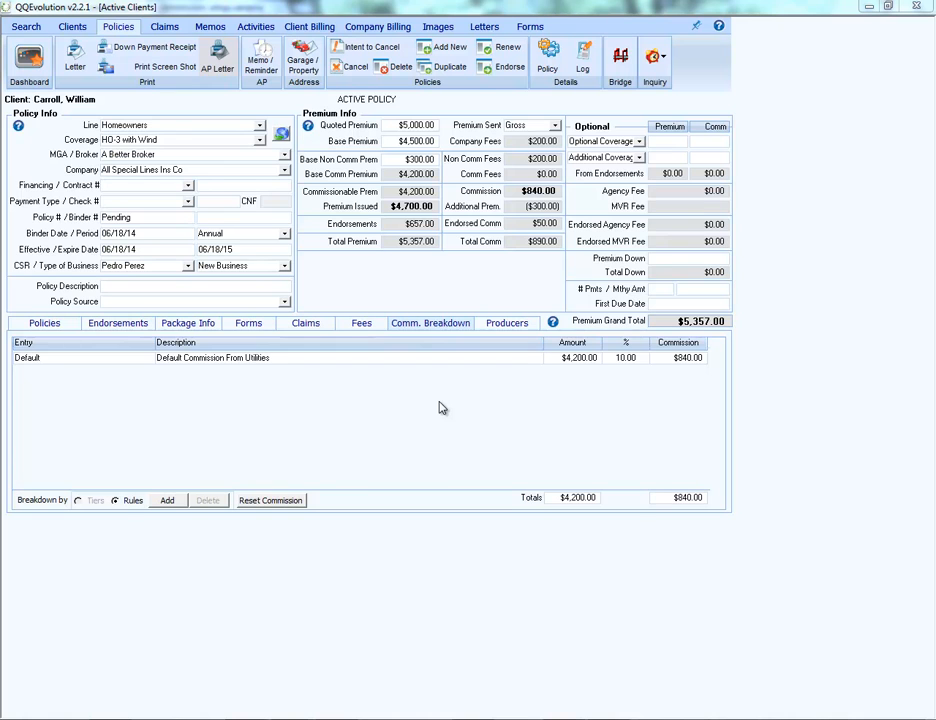
View the Homeowners policy's producers, and check the CSR choices on the policy and the agent choices on the client record.
left_click(506, 325)
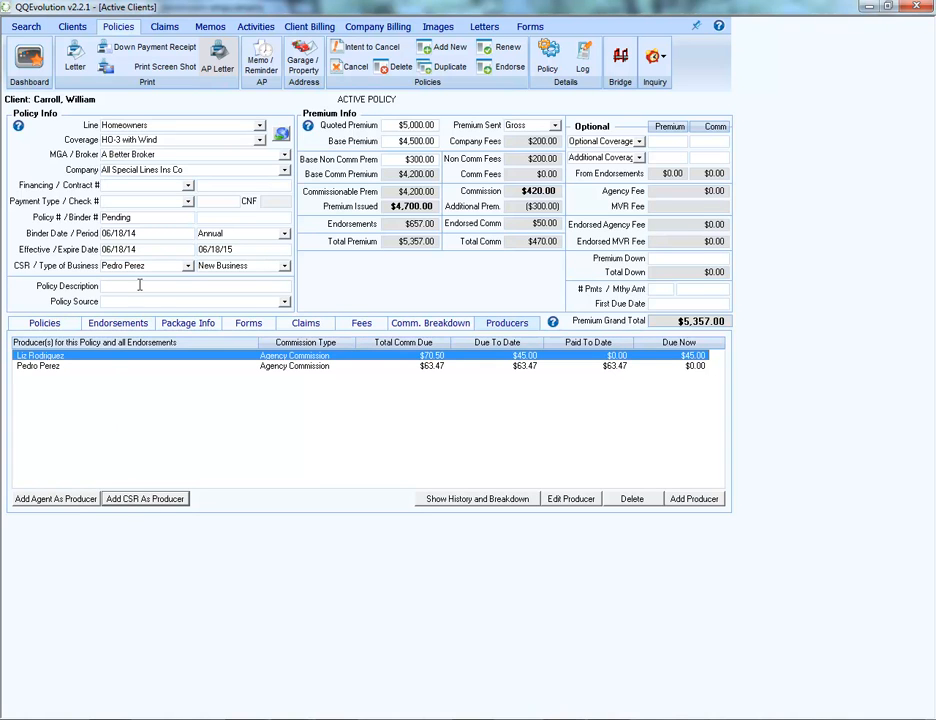
left_click(188, 267)
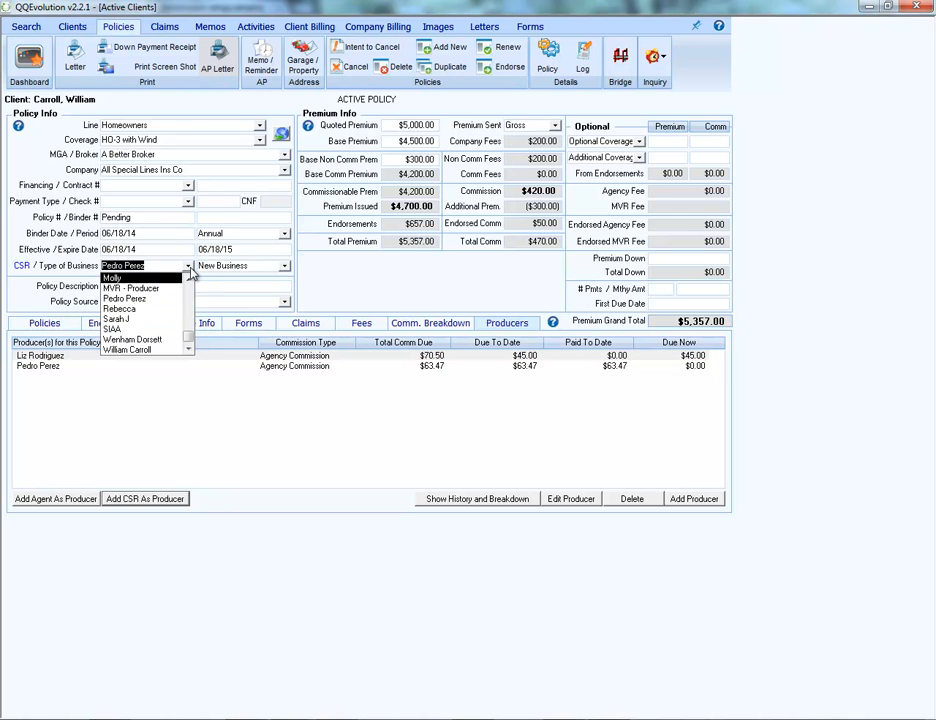
left_click(190, 268)
left_click(80, 24)
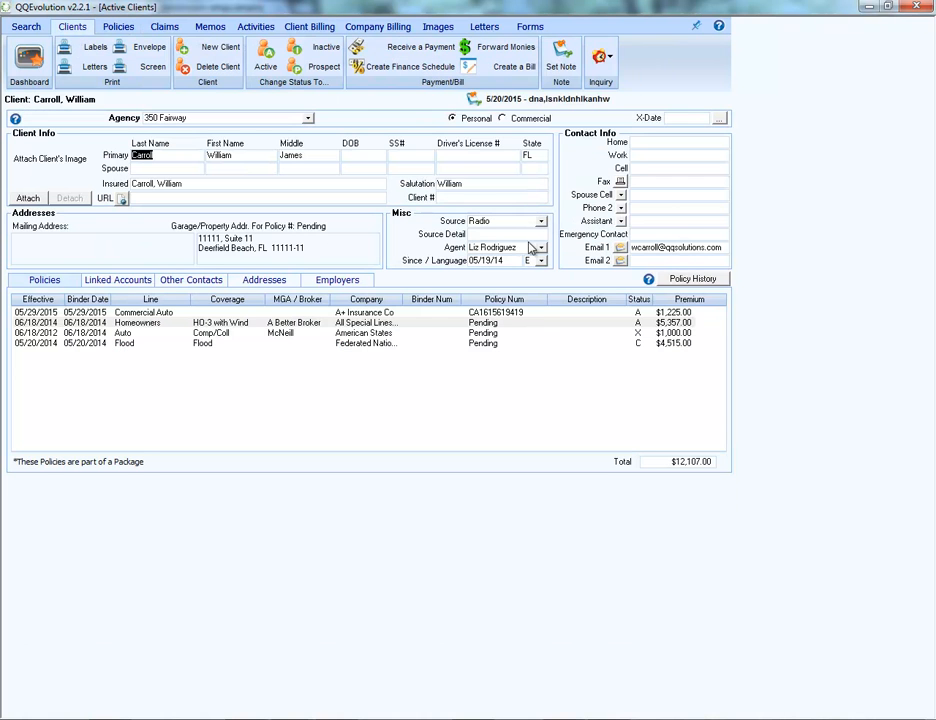
left_click(541, 249)
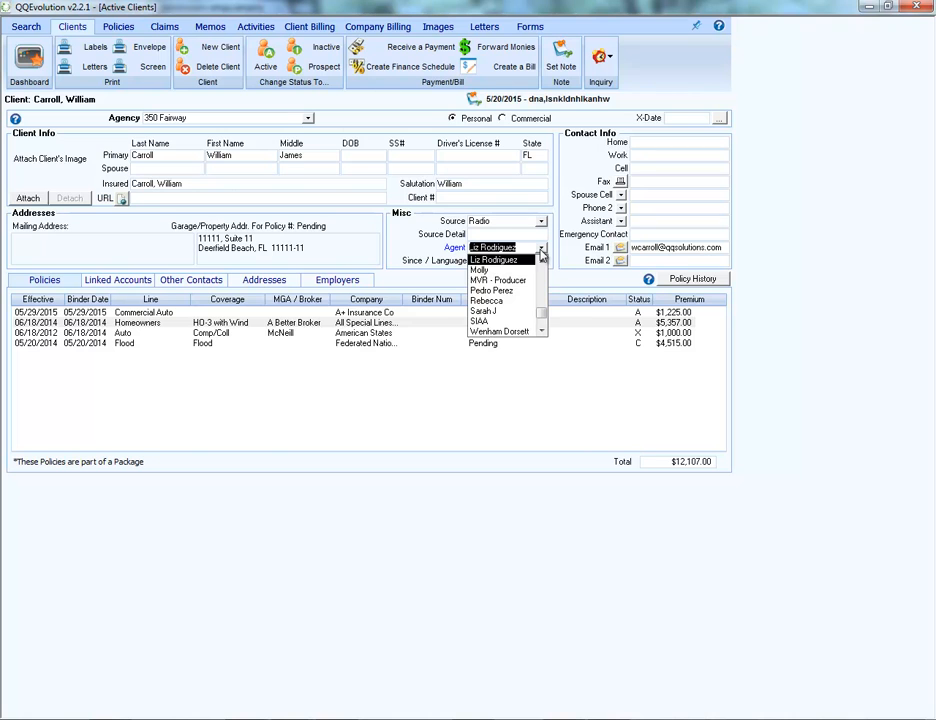
left_click(541, 251)
Reopen the Homeowners policy and add the preselected producer to it, keeping Agency Commission as the company commission type.
double_click(513, 323)
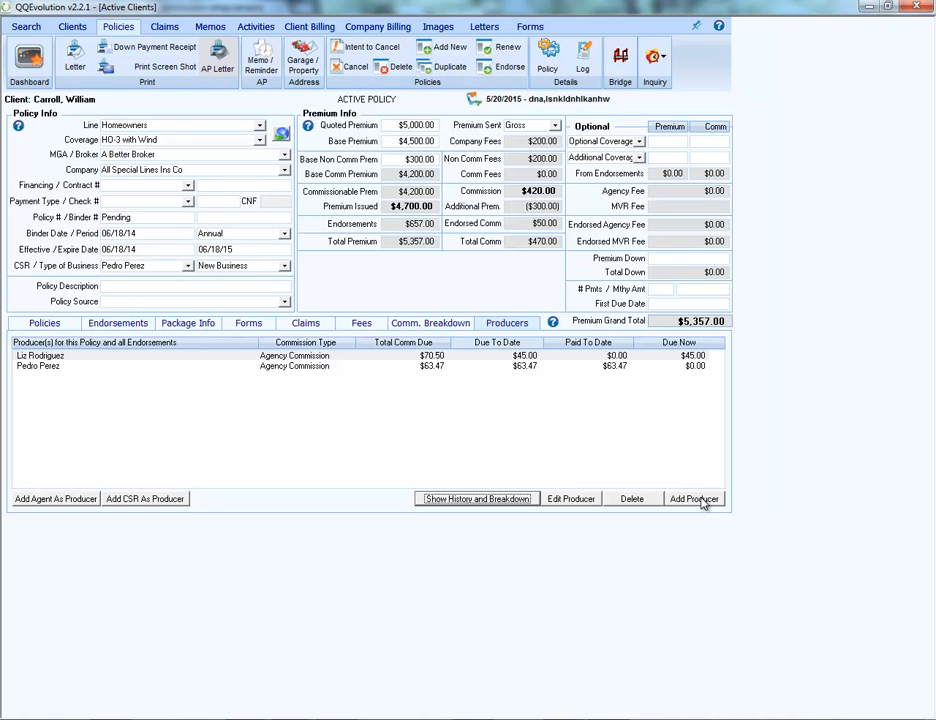
left_click(700, 499)
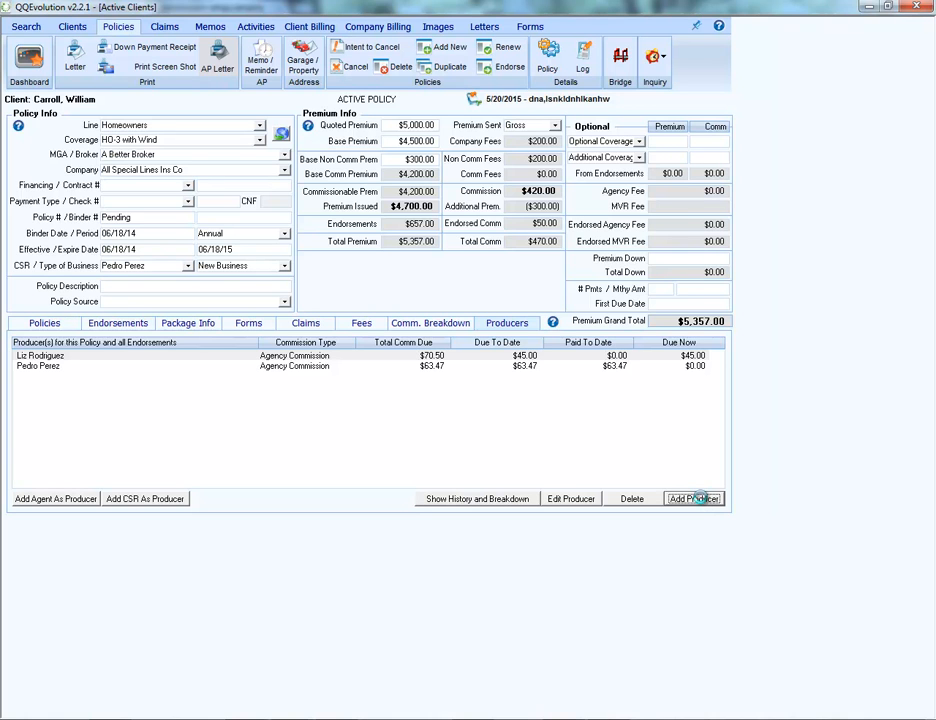
left_click(457, 190)
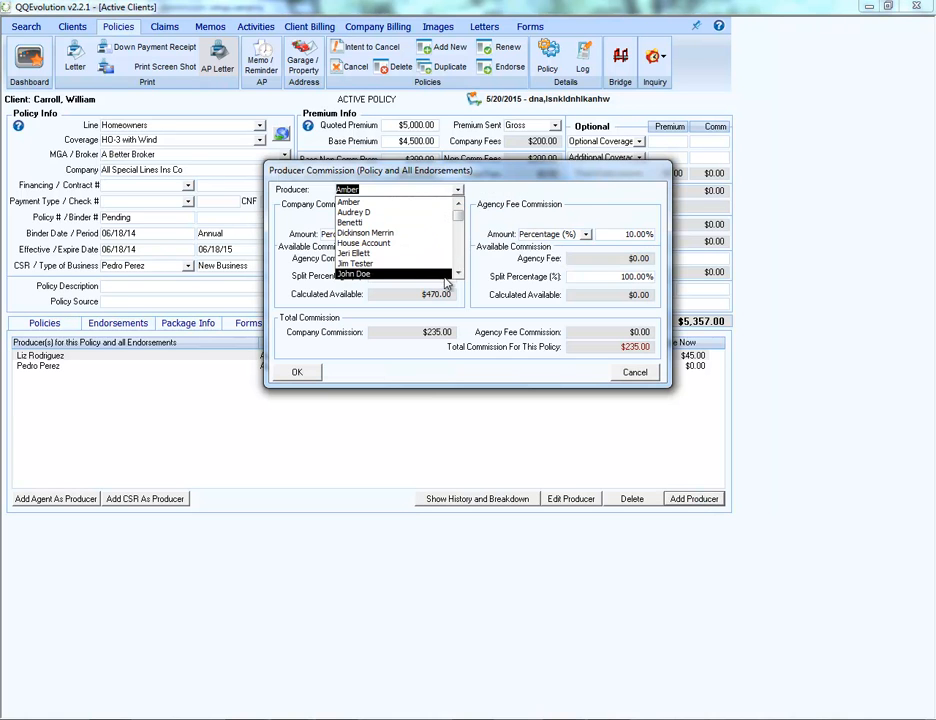
scroll(469, 279, "down", 3)
scroll(462, 260, "up", 3)
left_click(487, 193)
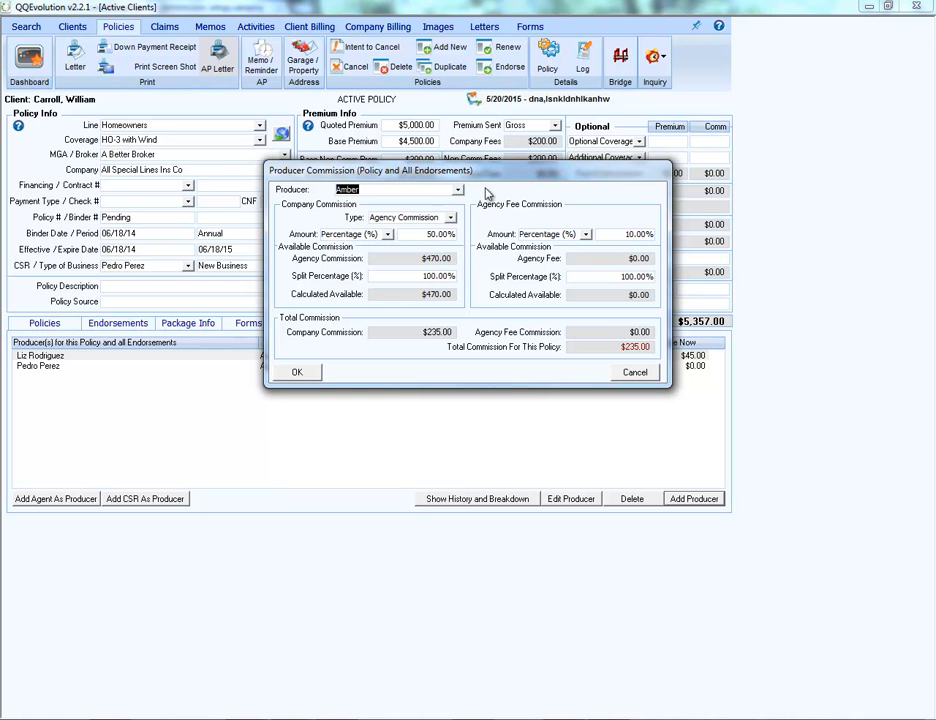
left_click(452, 219)
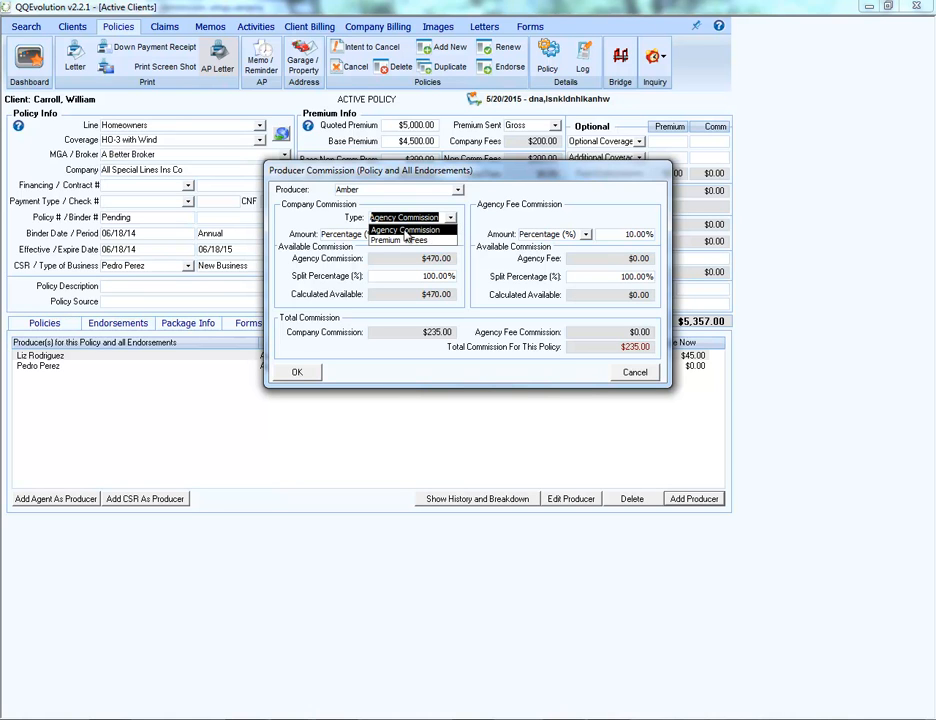
left_click(320, 226)
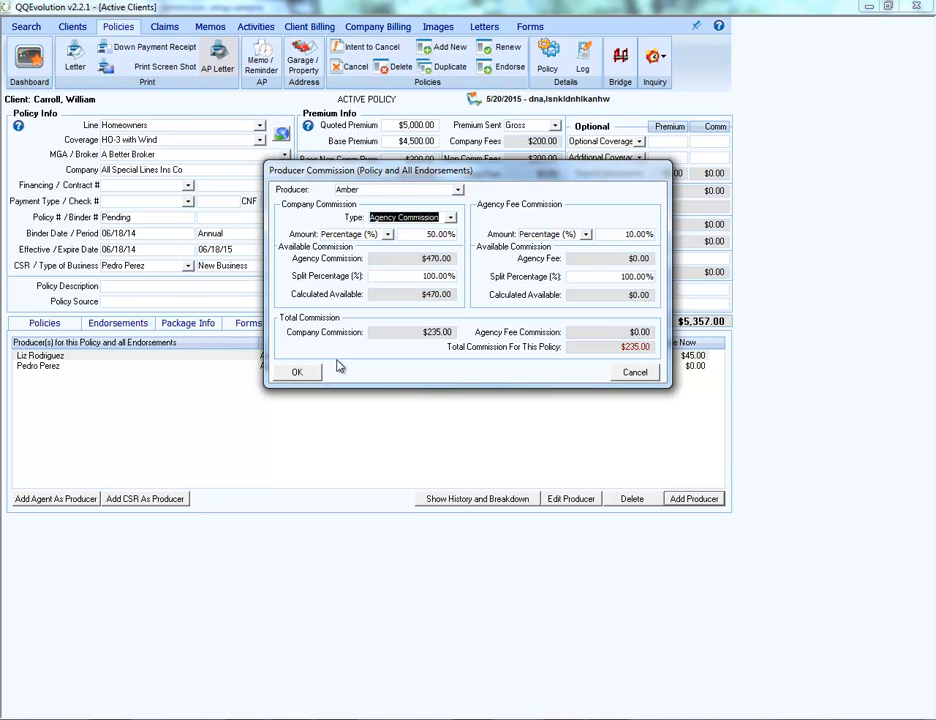
left_click(303, 372)
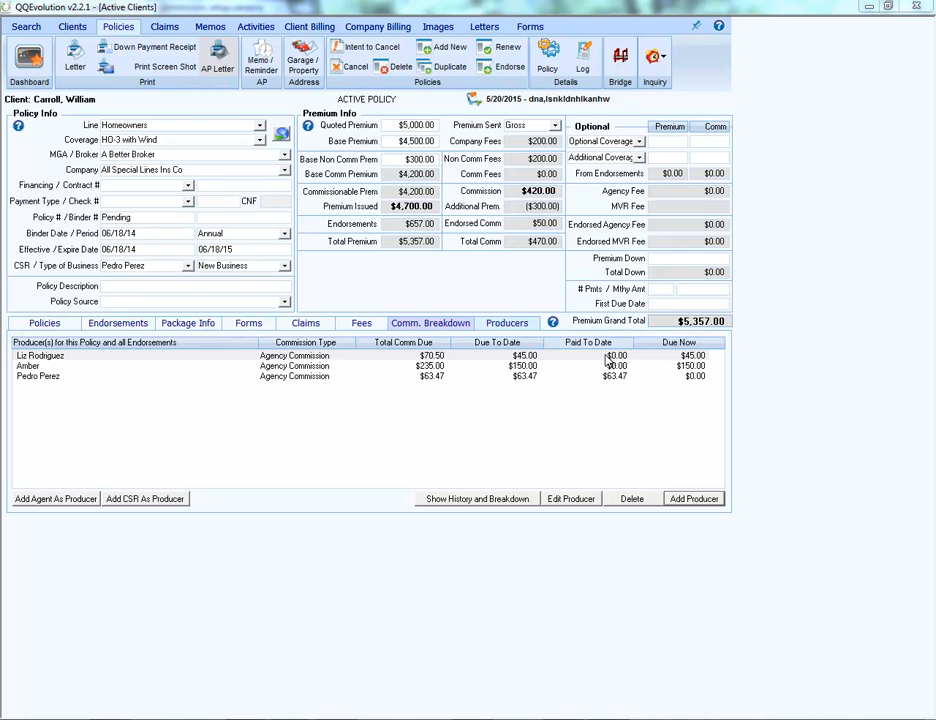
Review the policy's commission breakdown, and examine the 06/18/14 Commission Due and 07/21/14 Commission Received entries in its company billing.
left_click(448, 324)
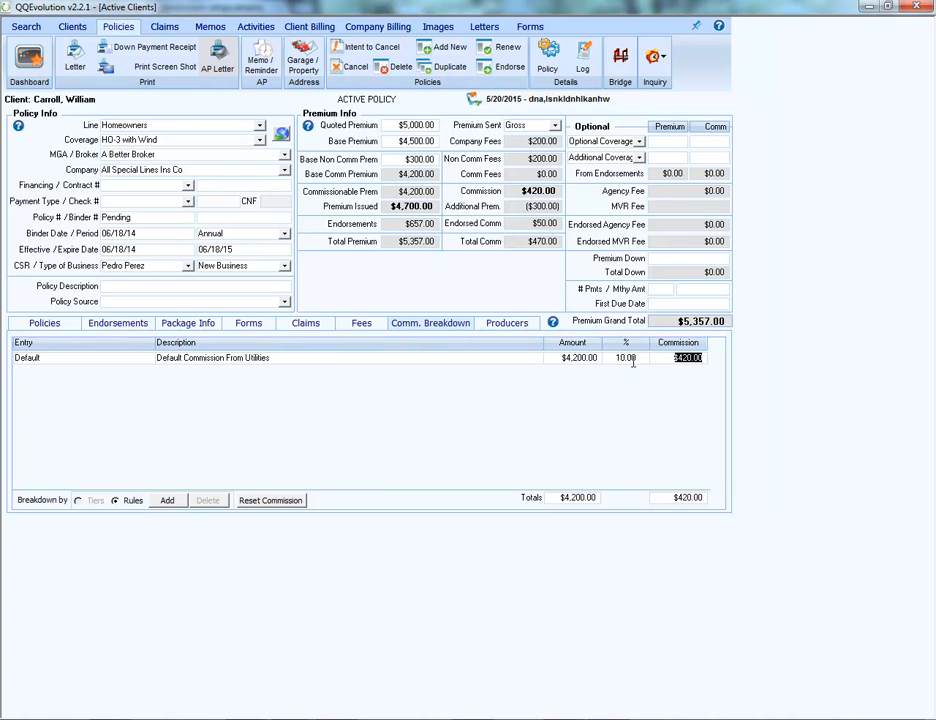
left_click(380, 30)
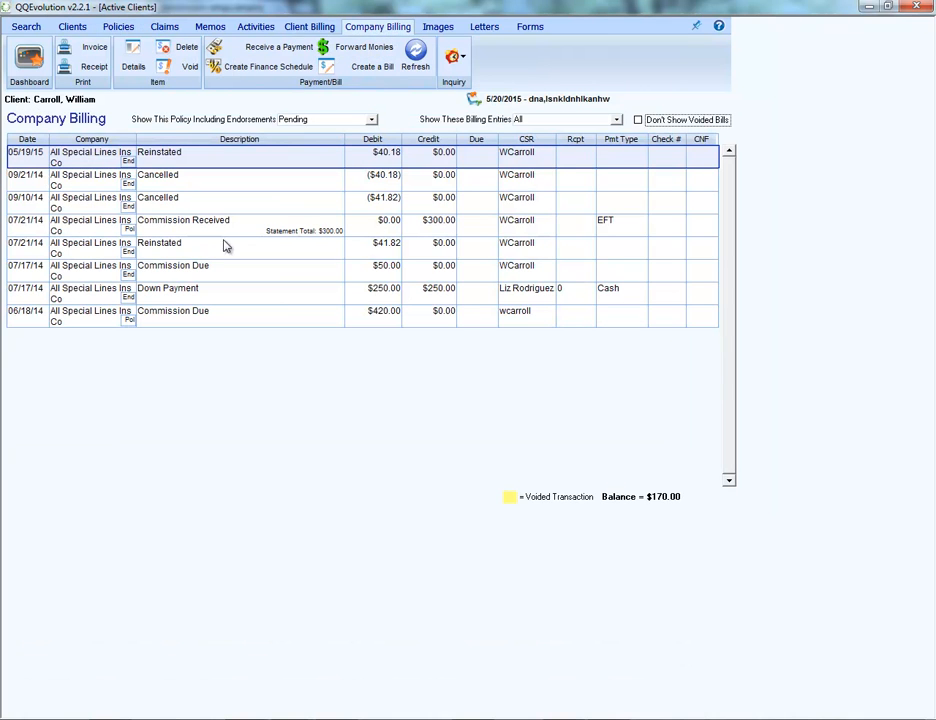
left_click(237, 318)
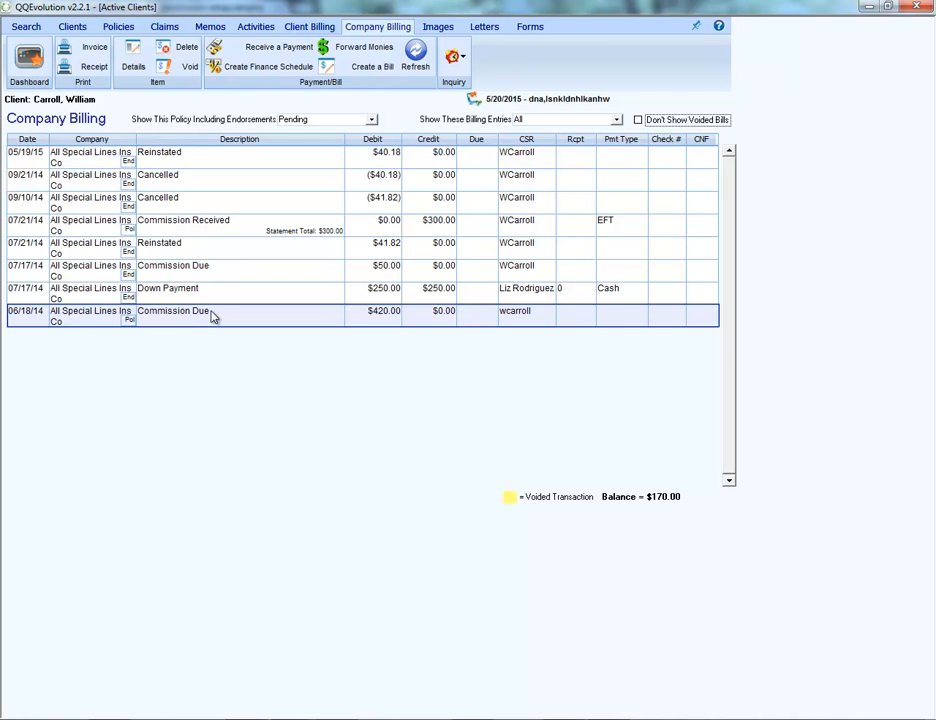
left_click(226, 230)
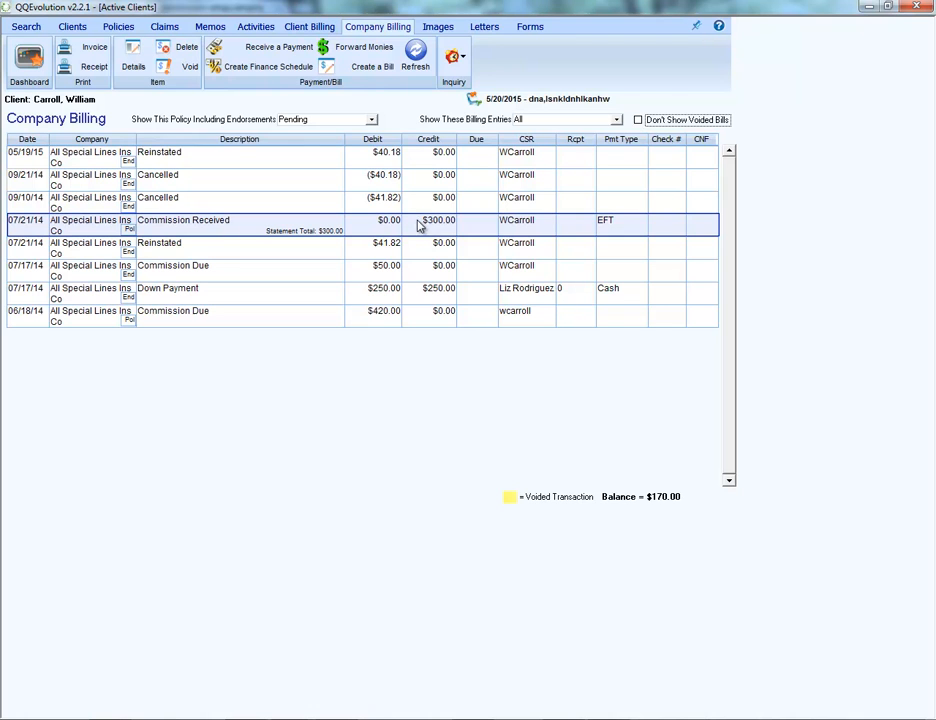